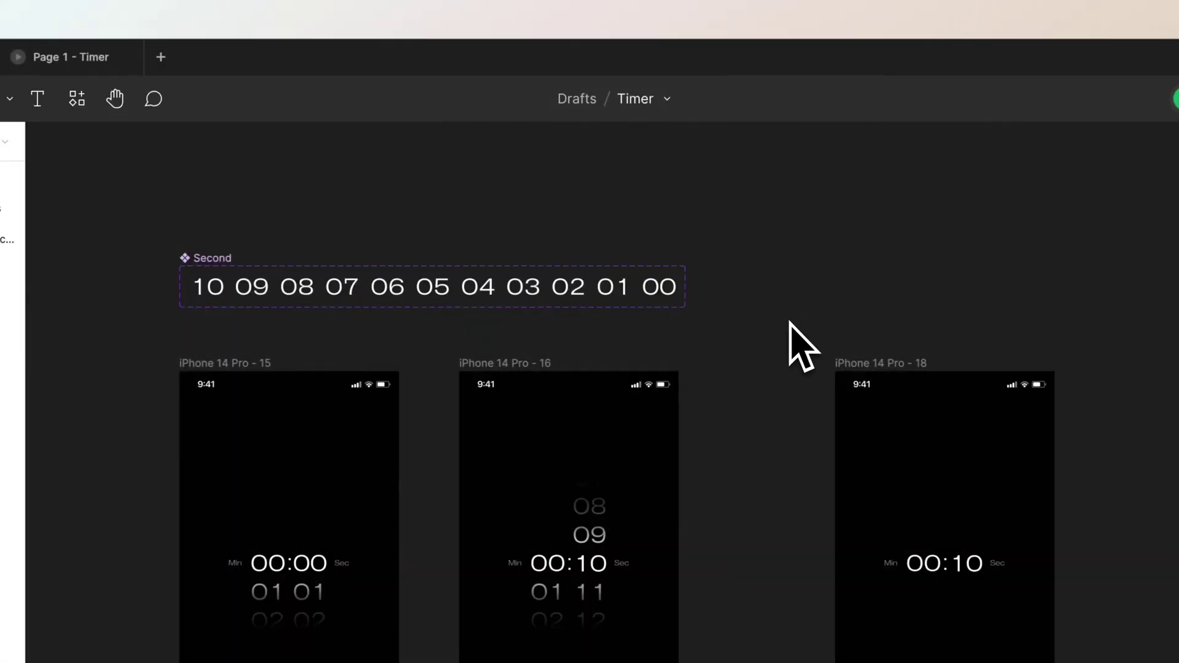
Examine the Second component set with its countdown number variants above the timer screens
{"action": "scroll", "coordinate": [792, 324], "scroll_direction": "up", "scroll_amount": 1}
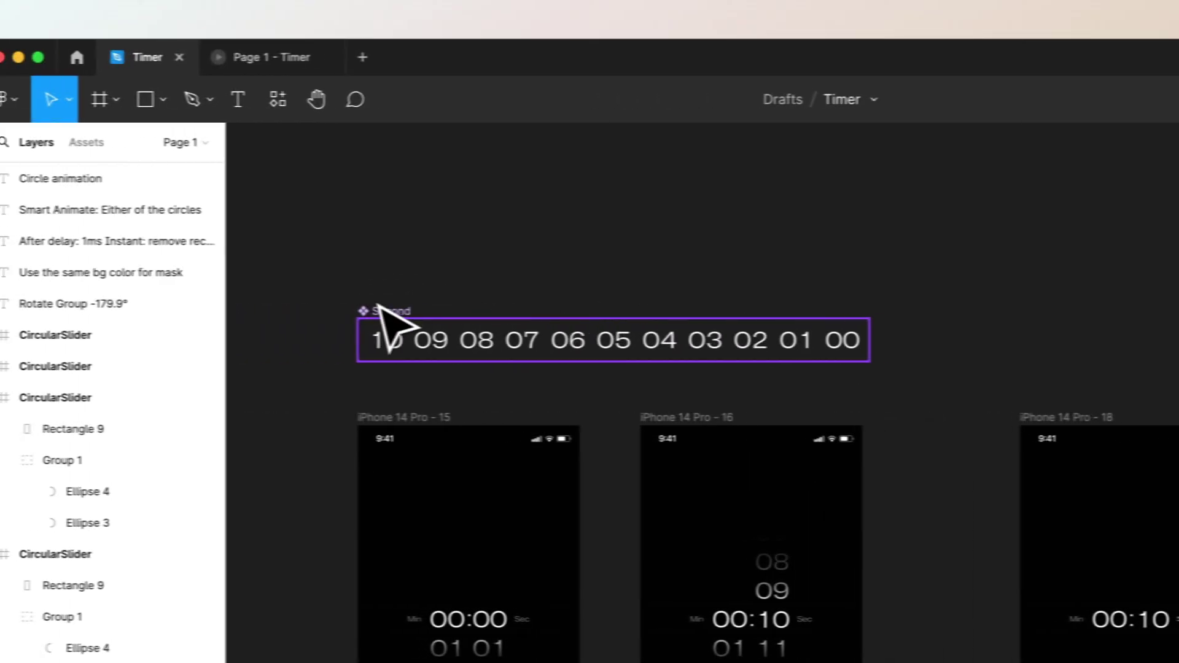
{"action": "left_click", "coordinate": [185, 328]}
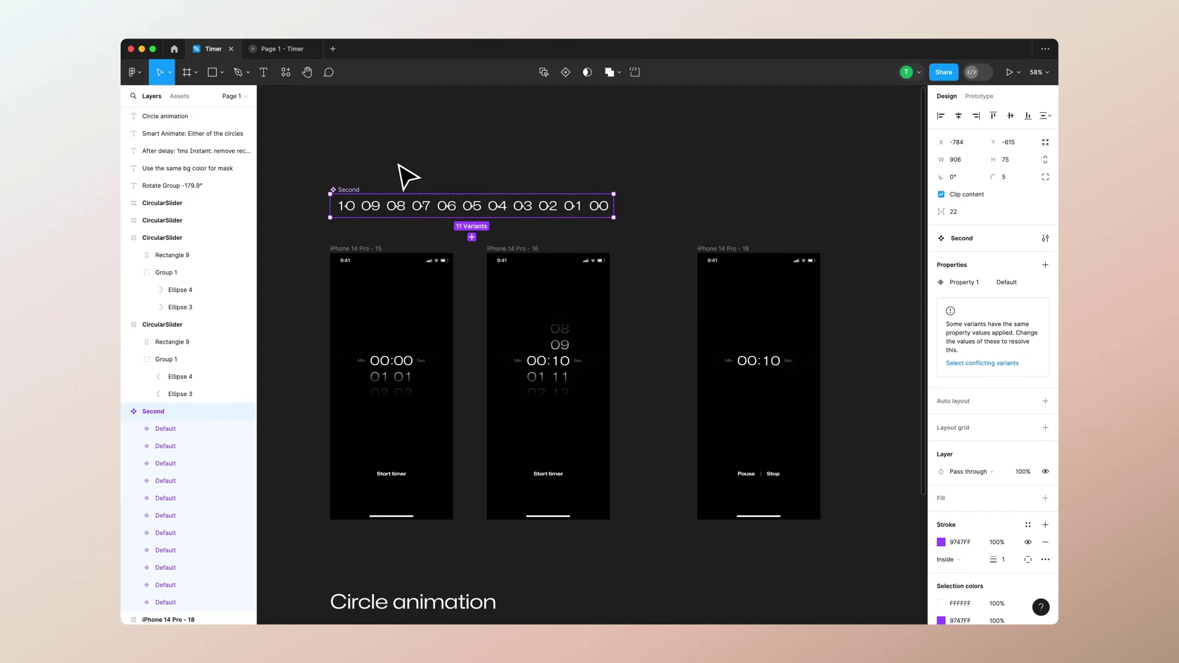
{"action": "left_click", "coordinate": [407, 174]}
{"action": "scroll", "coordinate": [276, 332], "scroll_direction": "down", "scroll_amount": 10}
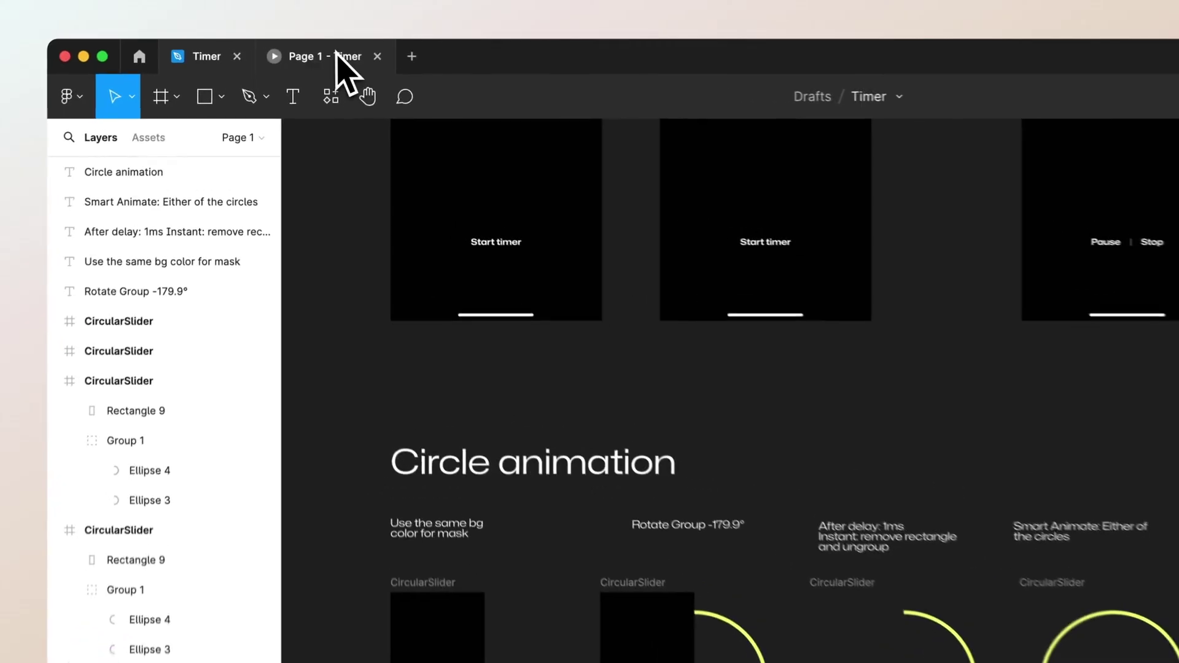
Switch to the Timer prototype preview and start the timer
{"action": "left_click", "coordinate": [297, 49]}
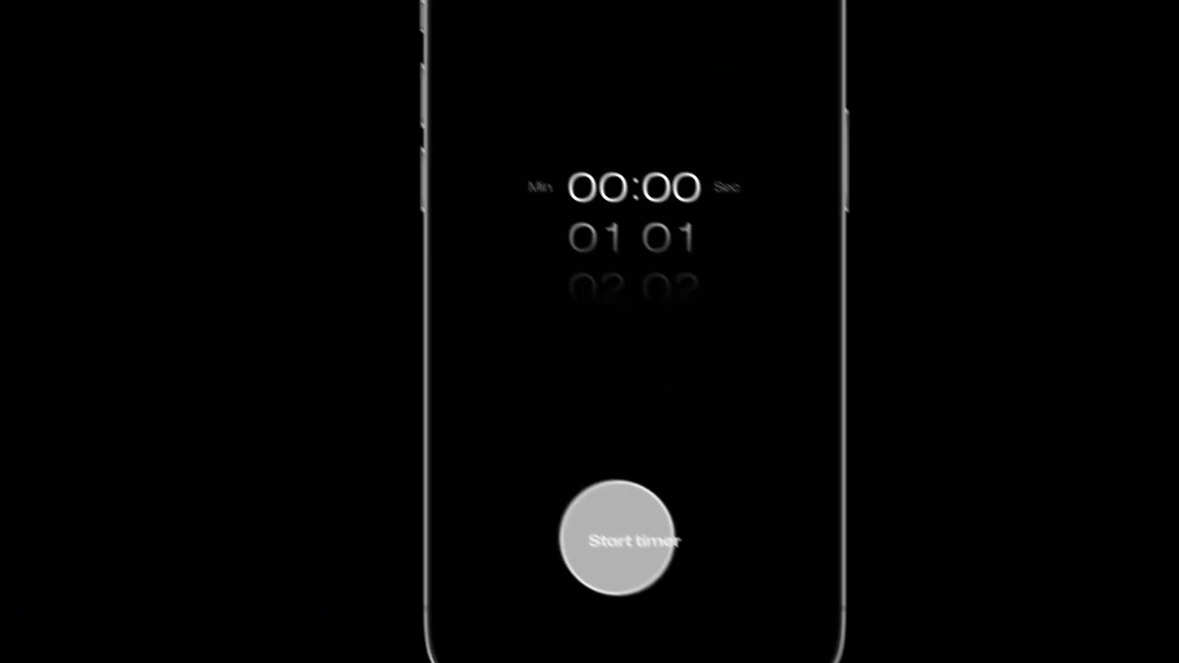
{"action": "scroll", "coordinate": [672, 237], "scroll_direction": "down", "scroll_amount": 8}
{"action": "left_click", "coordinate": [635, 541]}
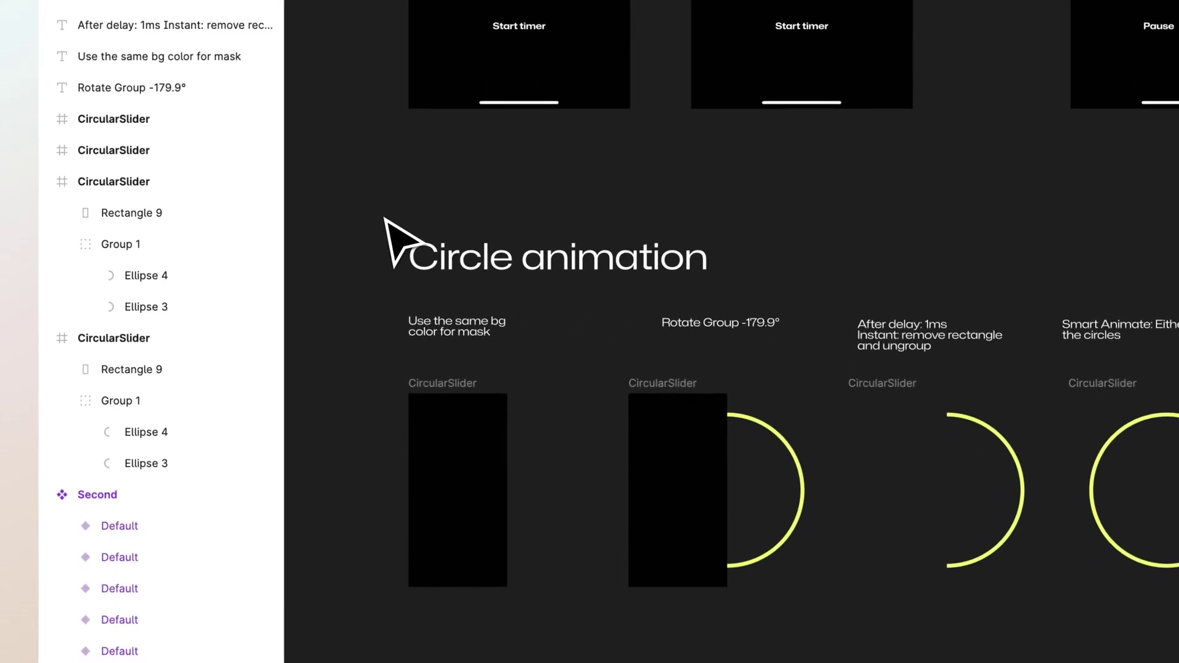
Try moving the black mask rectangle off the half circle in the first CircularSlider frame, and undo the move
{"action": "scroll", "coordinate": [385, 219], "scroll_direction": "down", "scroll_amount": 2}
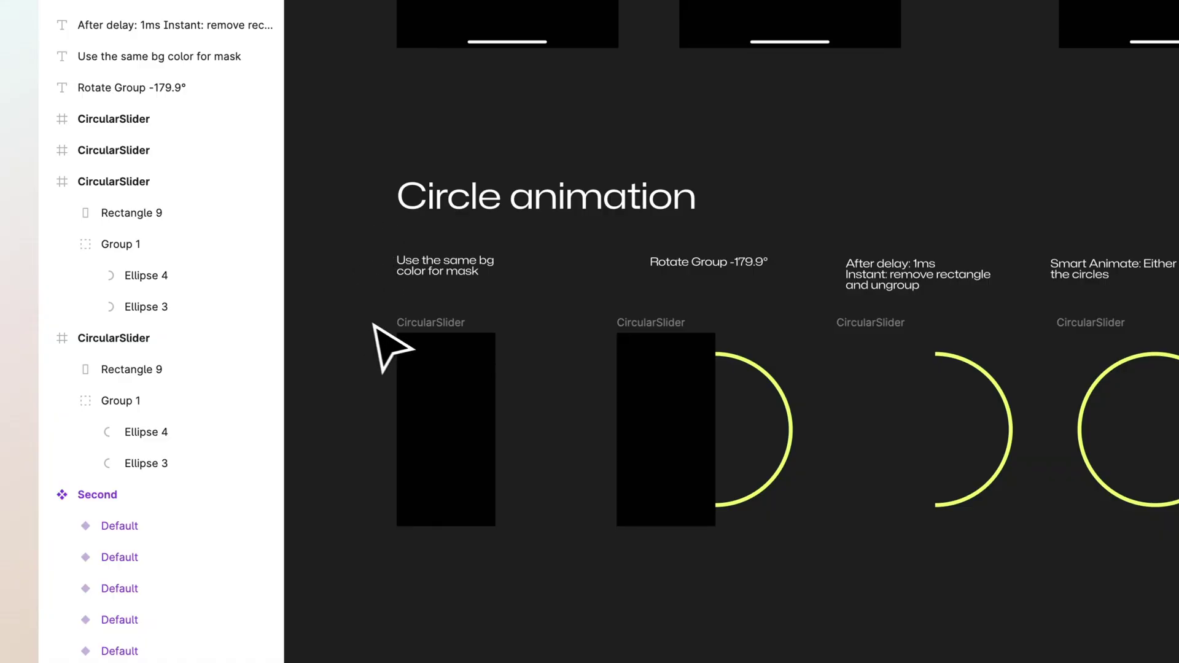
{"action": "left_click", "coordinate": [400, 324]}
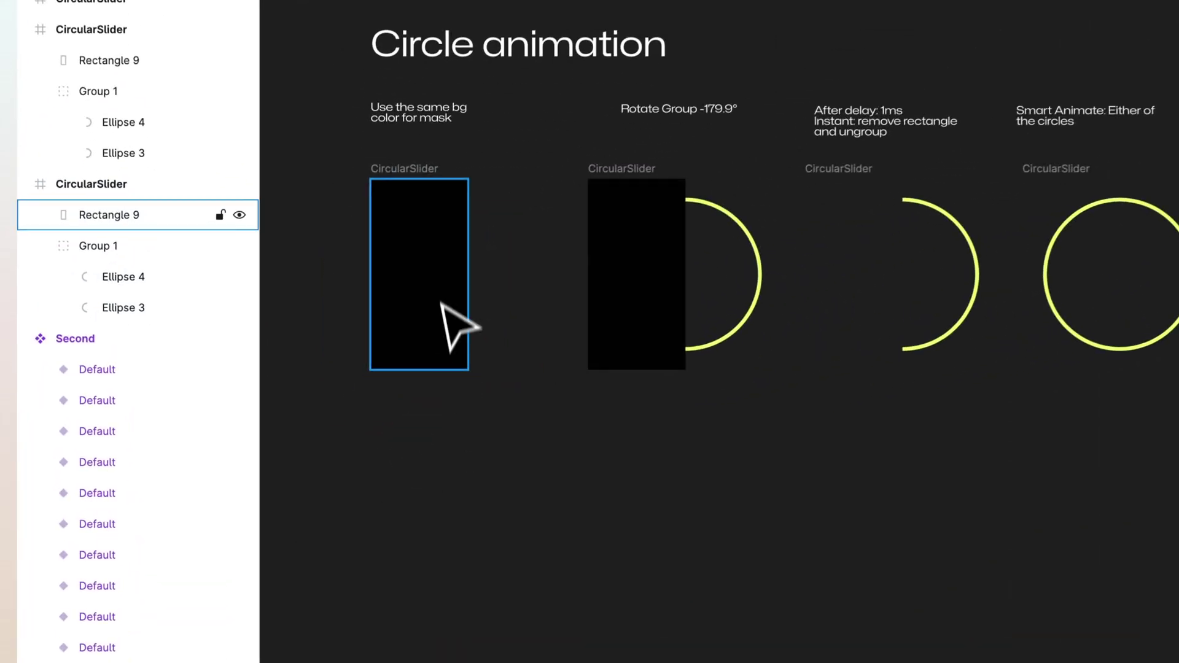
{"action": "left_click", "coordinate": [355, 376]}
{"action": "left_click_drag", "start_coordinate": [412, 269], "coordinate": [516, 270]}
{"action": "left_click", "coordinate": [391, 192]}
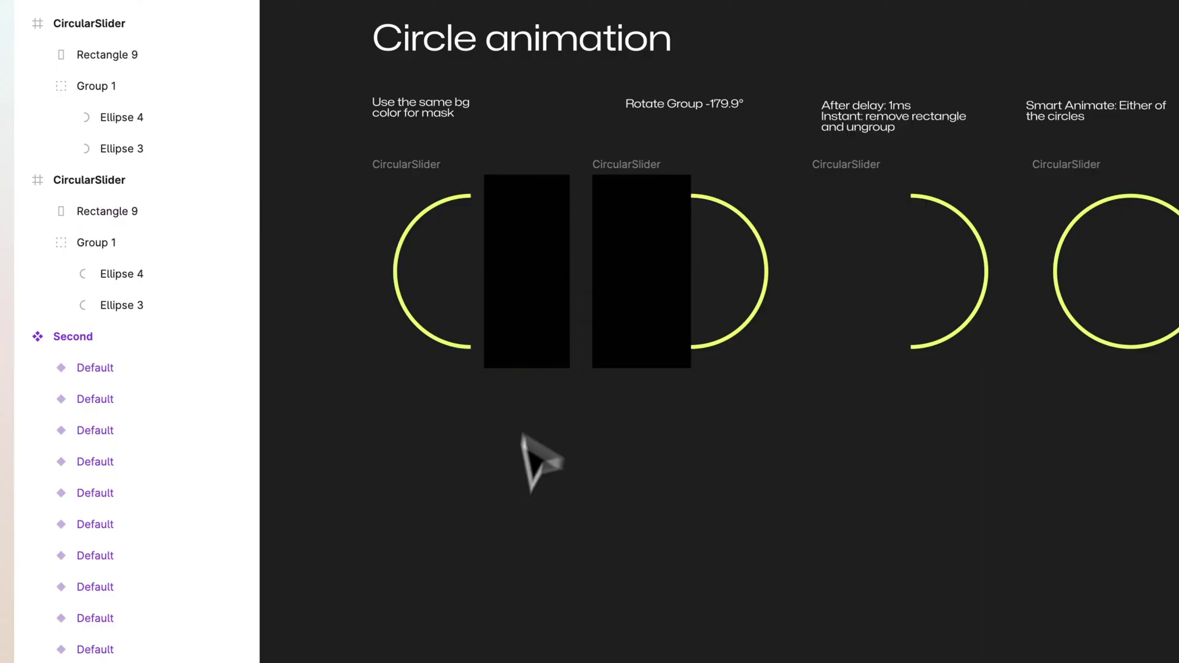
{"action": "key", "text": "super+z"}
{"action": "key", "text": "super+z"}
{"action": "left_click", "coordinate": [509, 514]}
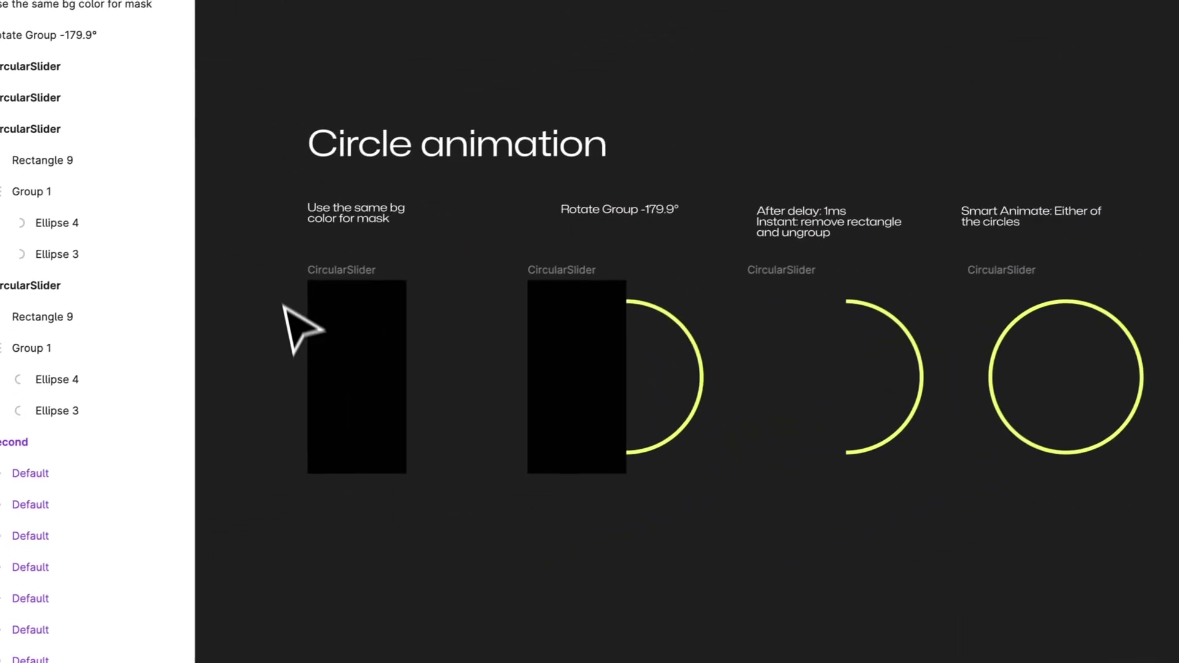
Draw a square frame below the first CircularSlider frame
{"action": "scroll", "coordinate": [301, 307], "scroll_direction": "down", "scroll_amount": 1}
{"action": "scroll", "coordinate": [329, 464], "scroll_direction": "right", "scroll_amount": 1}
{"action": "key", "text": "o"}
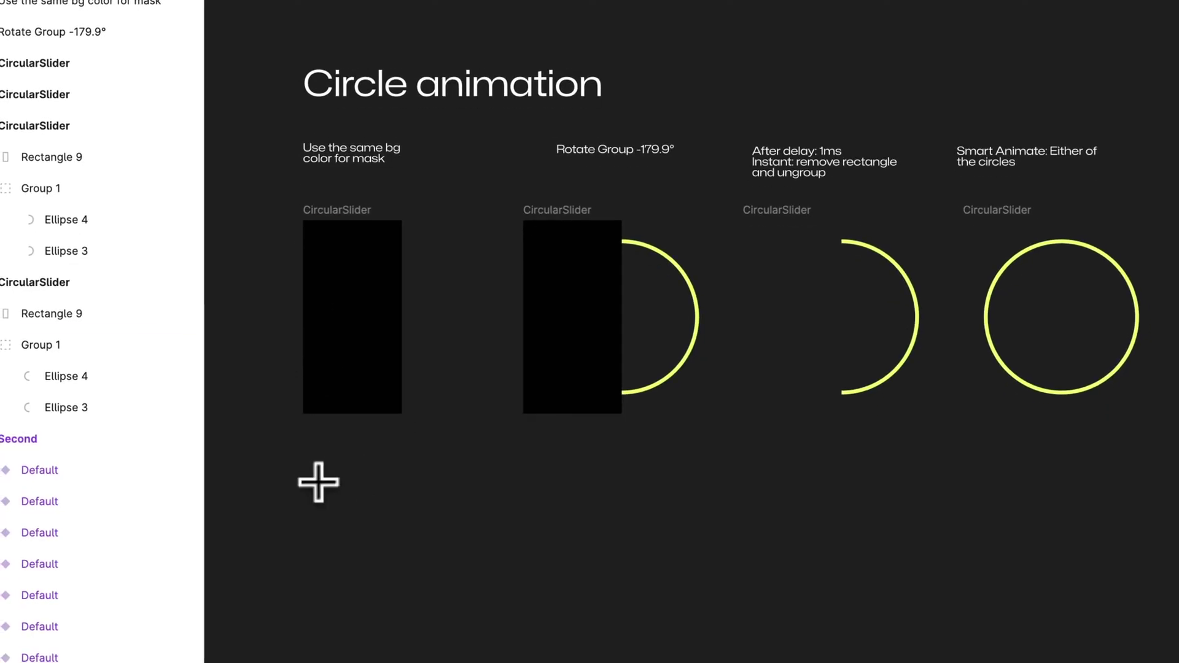
{"action": "left_click_drag", "start_coordinate": [304, 462], "coordinate": [488, 656]}
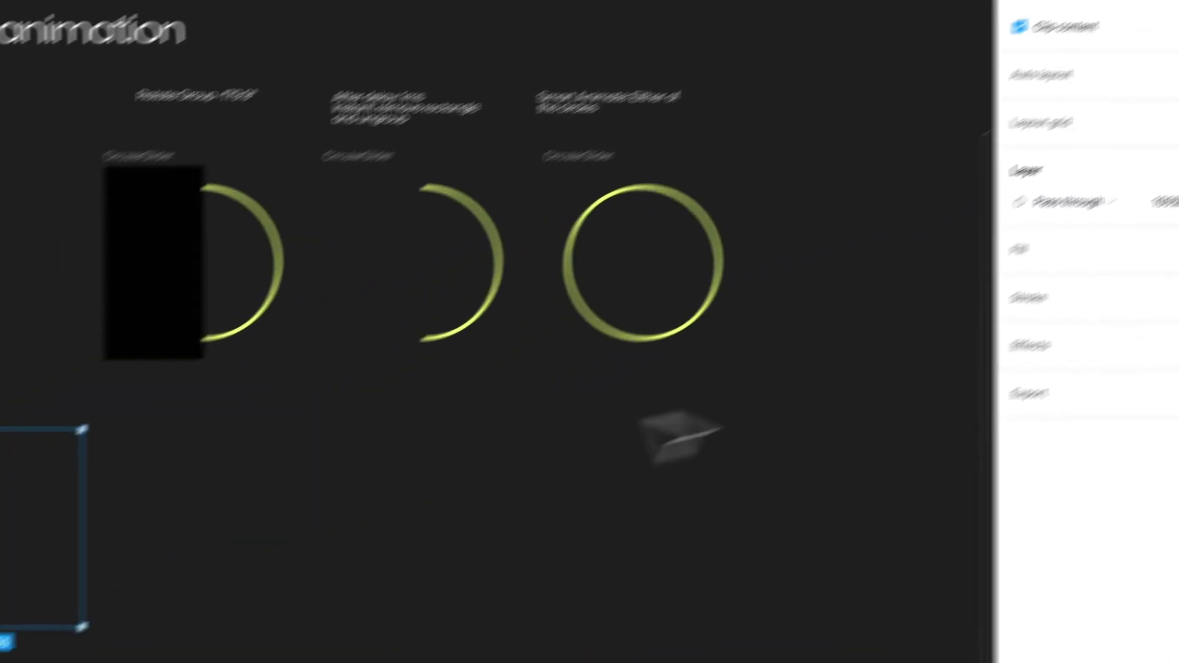
{"action": "left_click", "coordinate": [175, 481]}
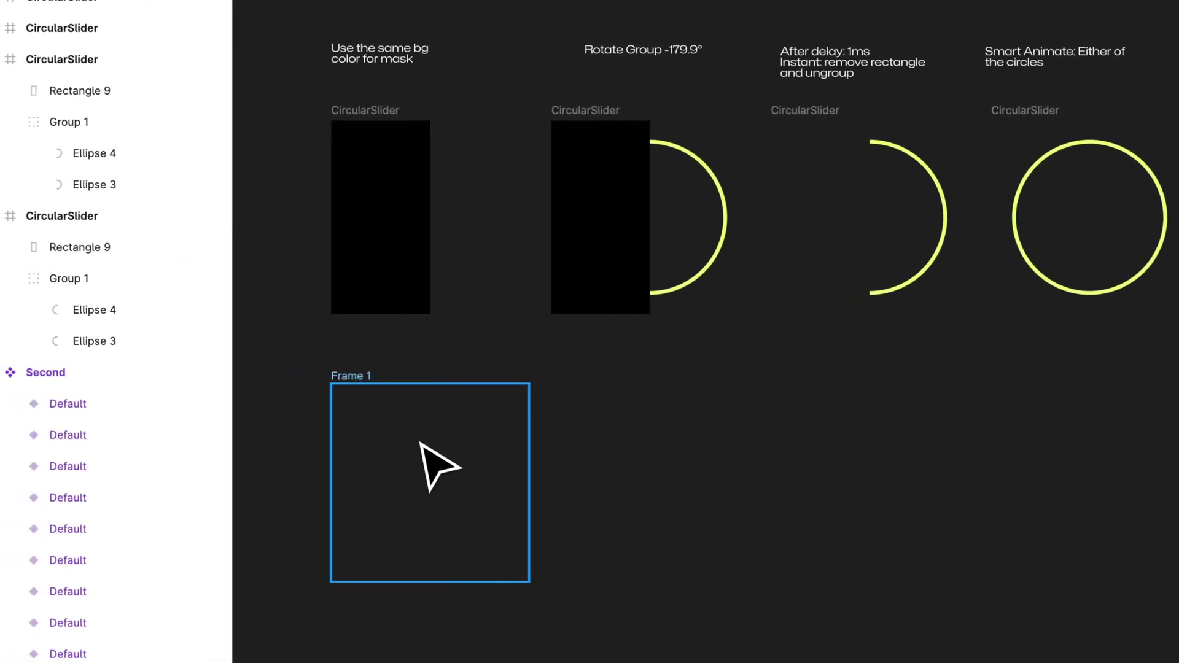
Draw a 328 × 328 circle inside Frame 1 and centre it in the frame
{"action": "key", "text": "o"}
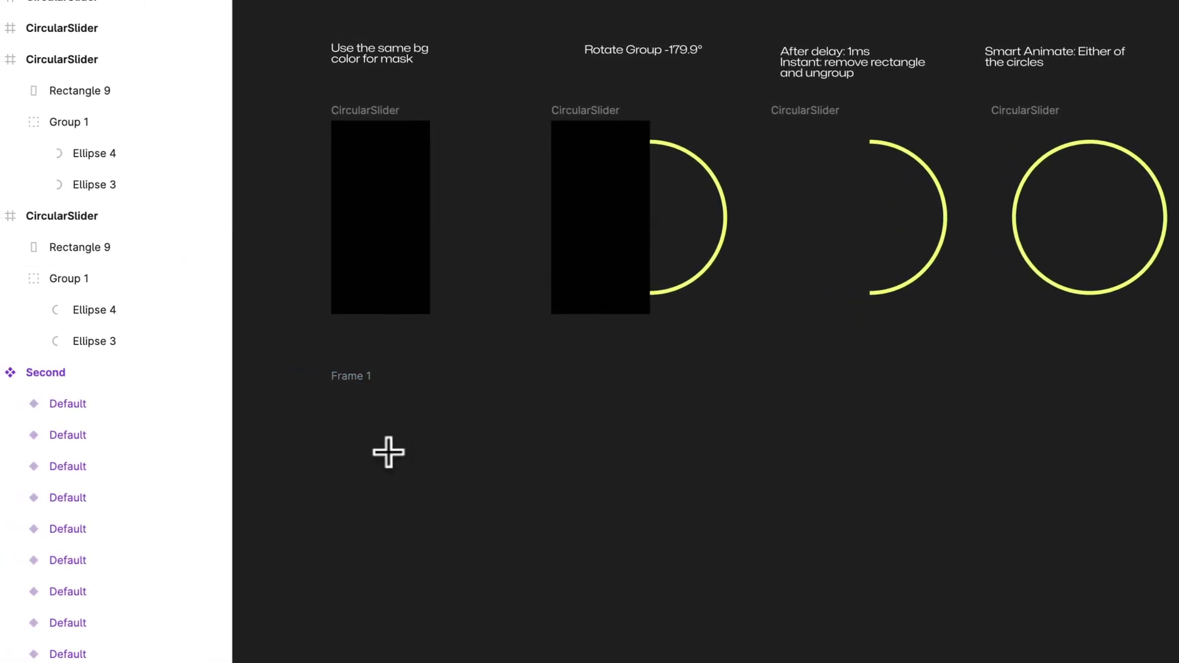
{"action": "mouse_move", "coordinate": [389, 450]}
{"action": "left_mouse_down"}
{"action": "mouse_move", "coordinate": [482, 542]}
{"action": "mouse_move", "coordinate": [432, 476]}
{"action": "left_mouse_up"}
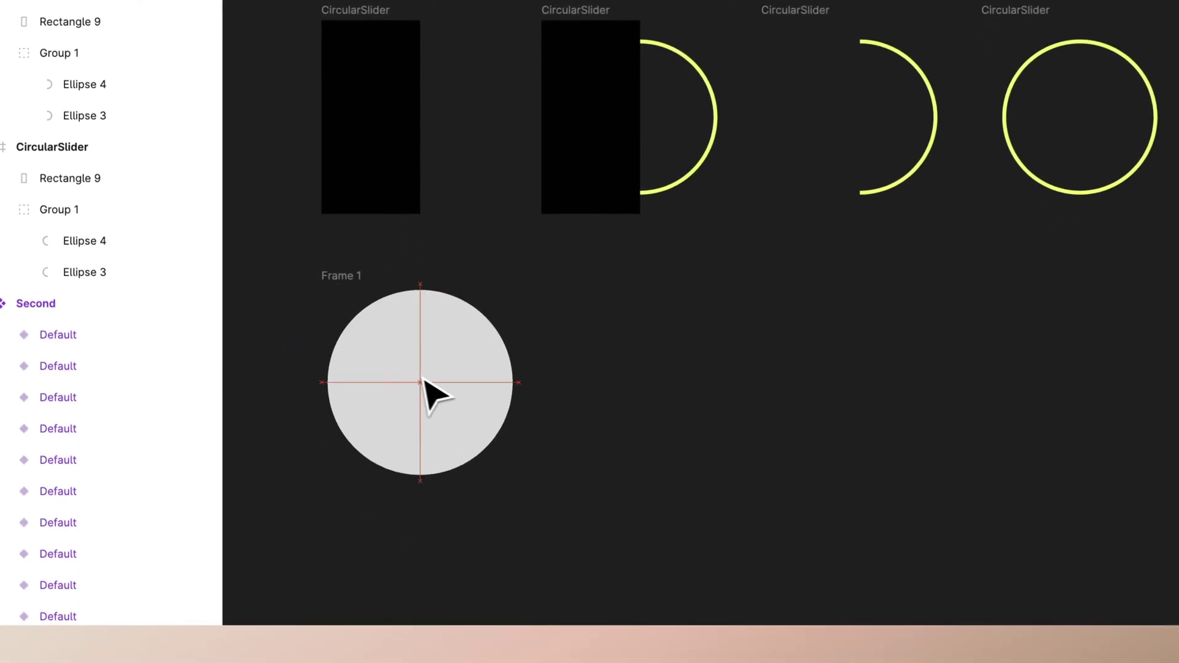
{"action": "mouse_move", "coordinate": [421, 379]}
{"action": "left_mouse_down"}
{"action": "mouse_move", "coordinate": [437, 376]}
{"action": "mouse_move", "coordinate": [421, 379]}
{"action": "left_mouse_up"}
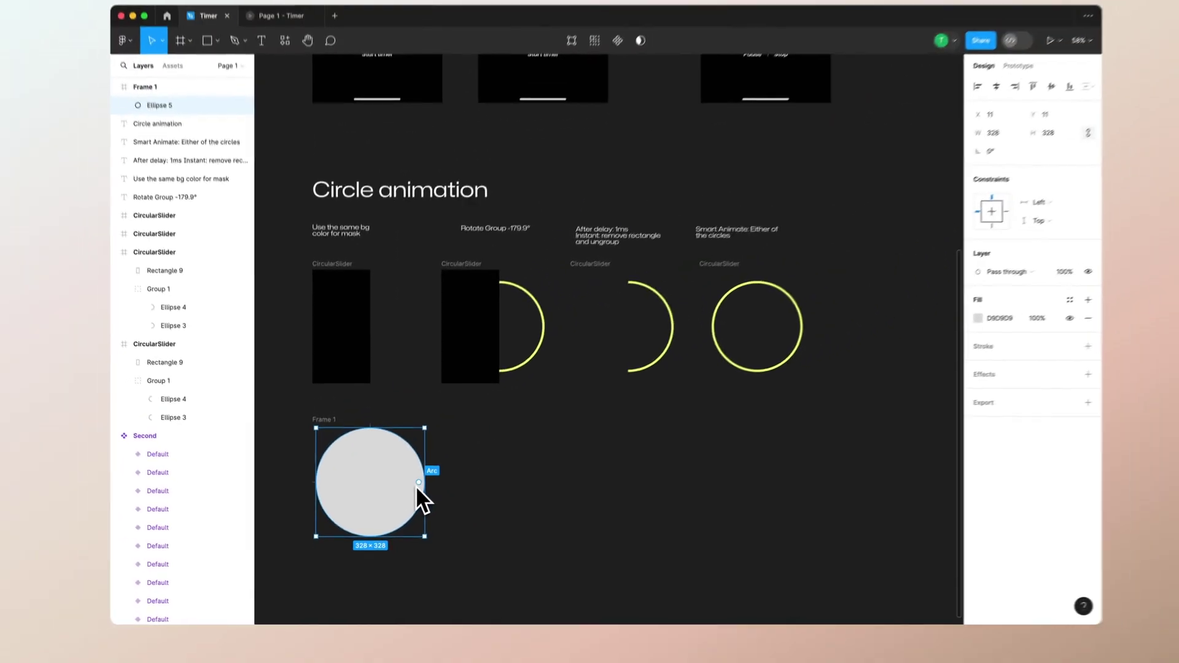
Cut the circle in Frame 1 down to its upper half with an arc sweep of -50%
{"action": "scroll", "coordinate": [399, 494], "scroll_direction": "up", "scroll_amount": 3}
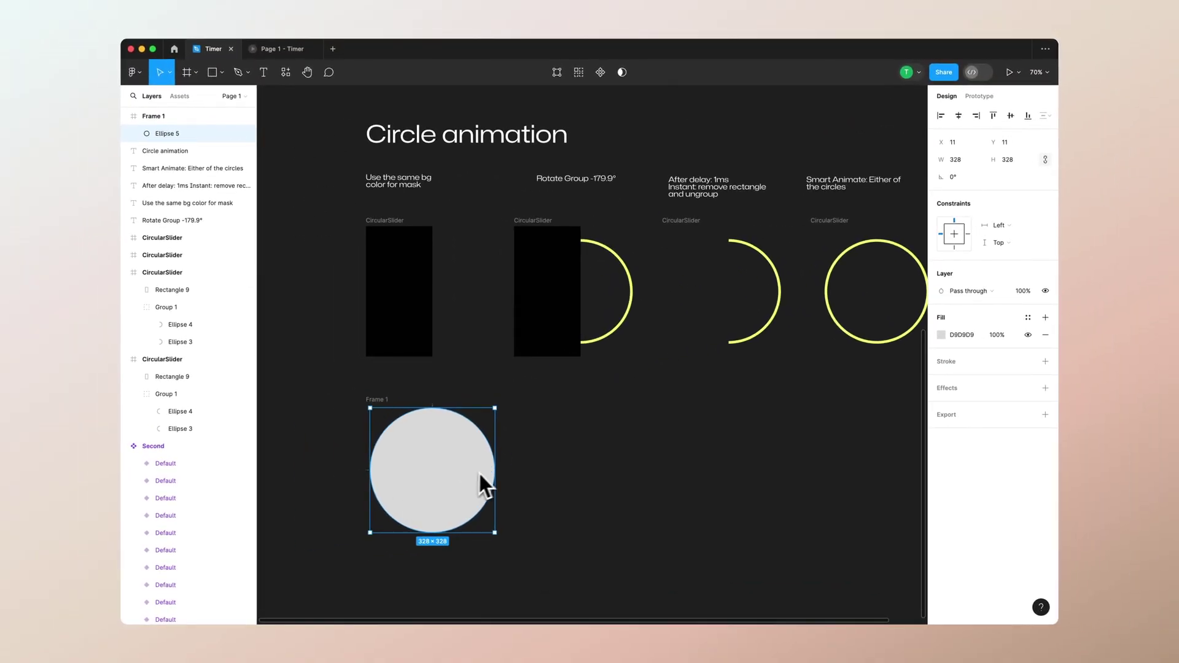
{"action": "scroll", "coordinate": [480, 474], "scroll_direction": "up", "scroll_amount": 2}
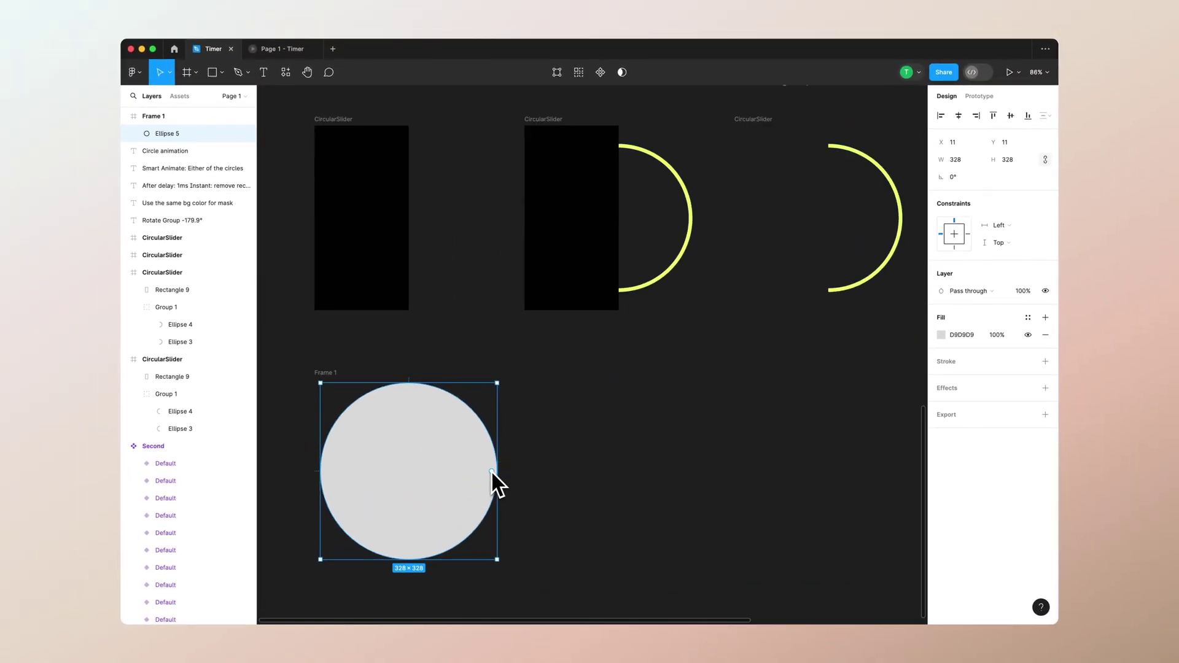
{"action": "left_click_drag", "start_coordinate": [492, 471], "coordinate": [303, 485]}
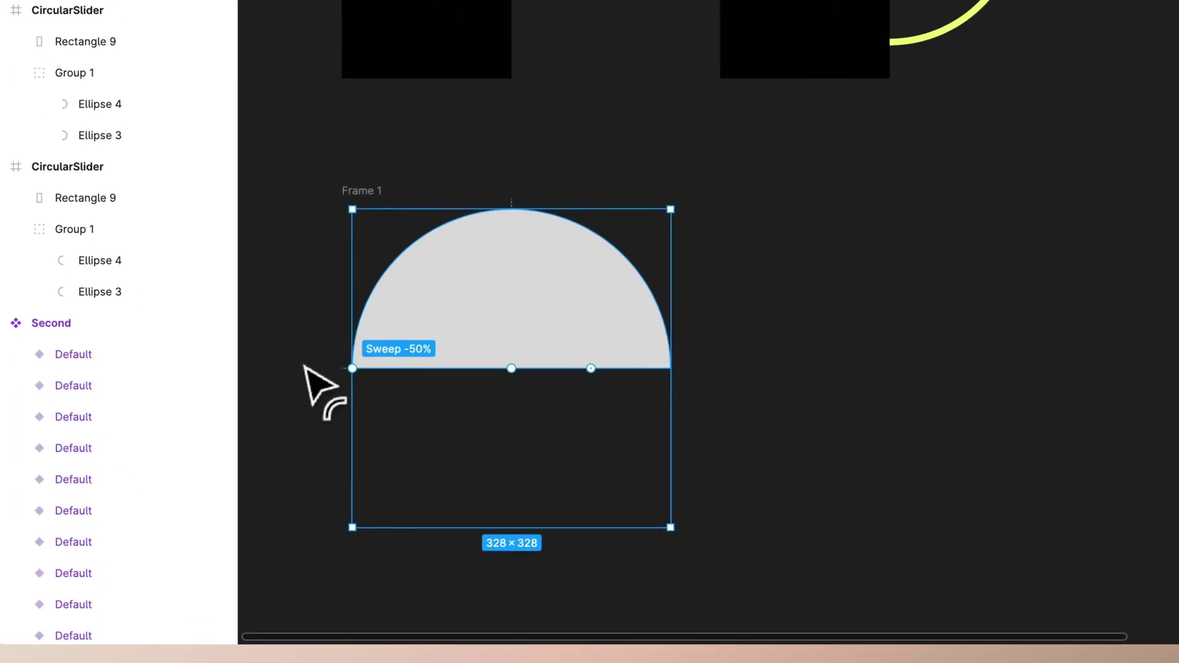
{"action": "left_click_drag", "start_coordinate": [304, 368], "coordinate": [306, 370]}
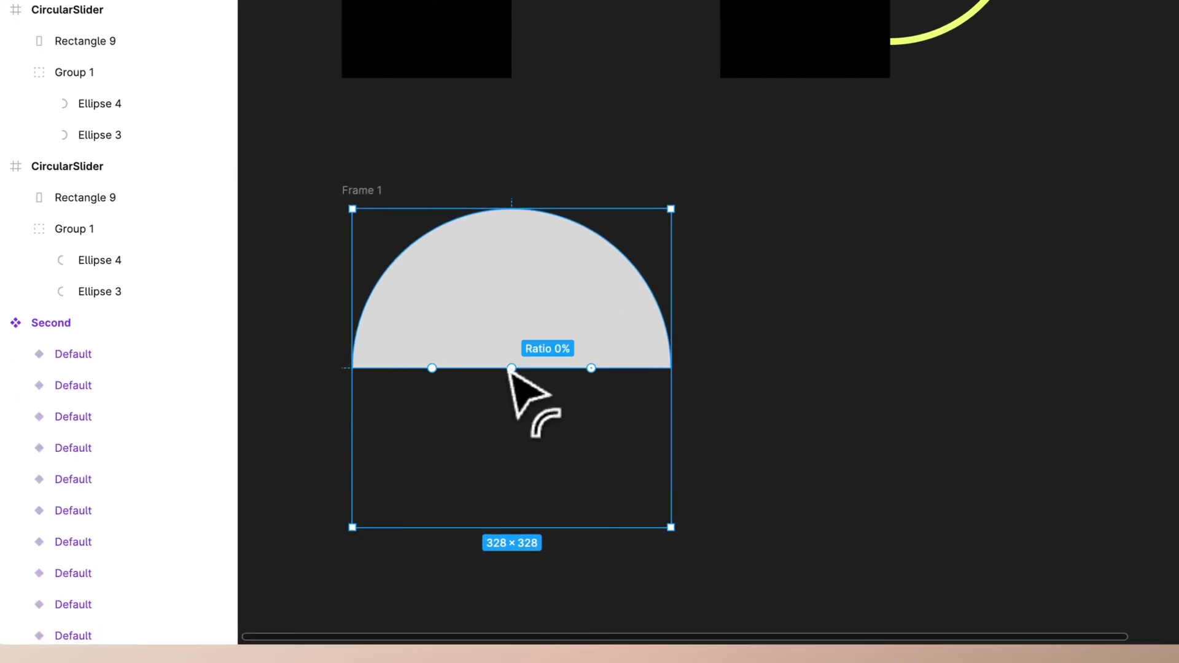
Hollow the half circle into a thin arc and set its inner ratio to 95%
{"action": "left_click_drag", "start_coordinate": [511, 369], "coordinate": [516, 224]}
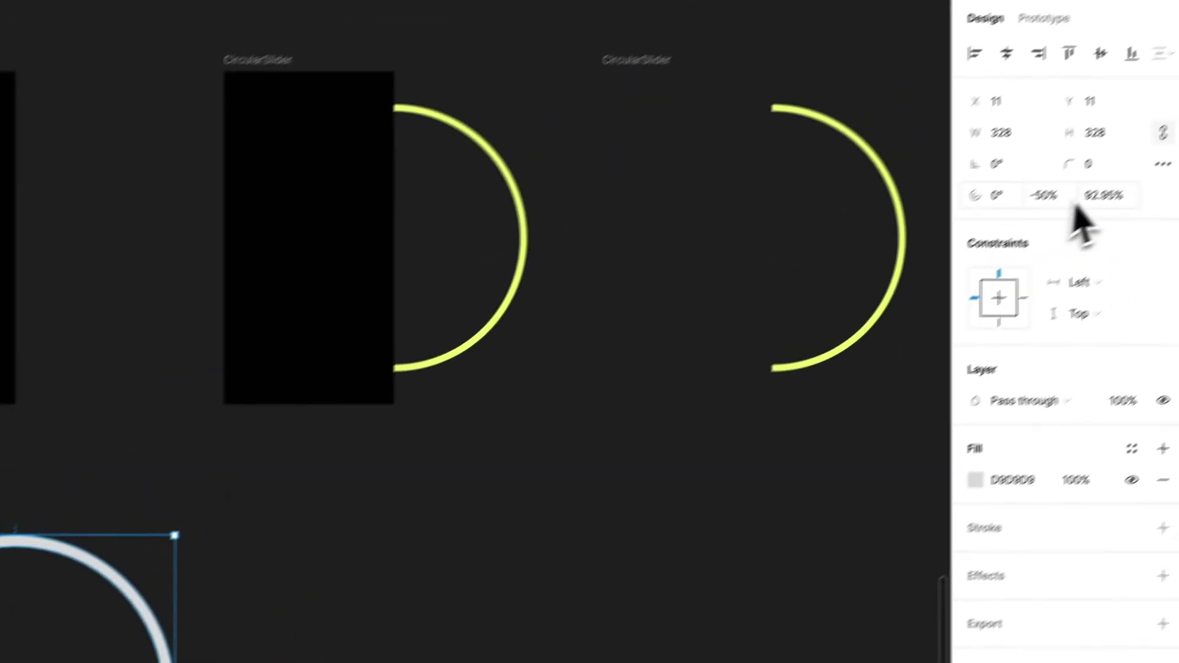
{"action": "left_click", "coordinate": [1053, 226]}
{"action": "type", "text": "95"}
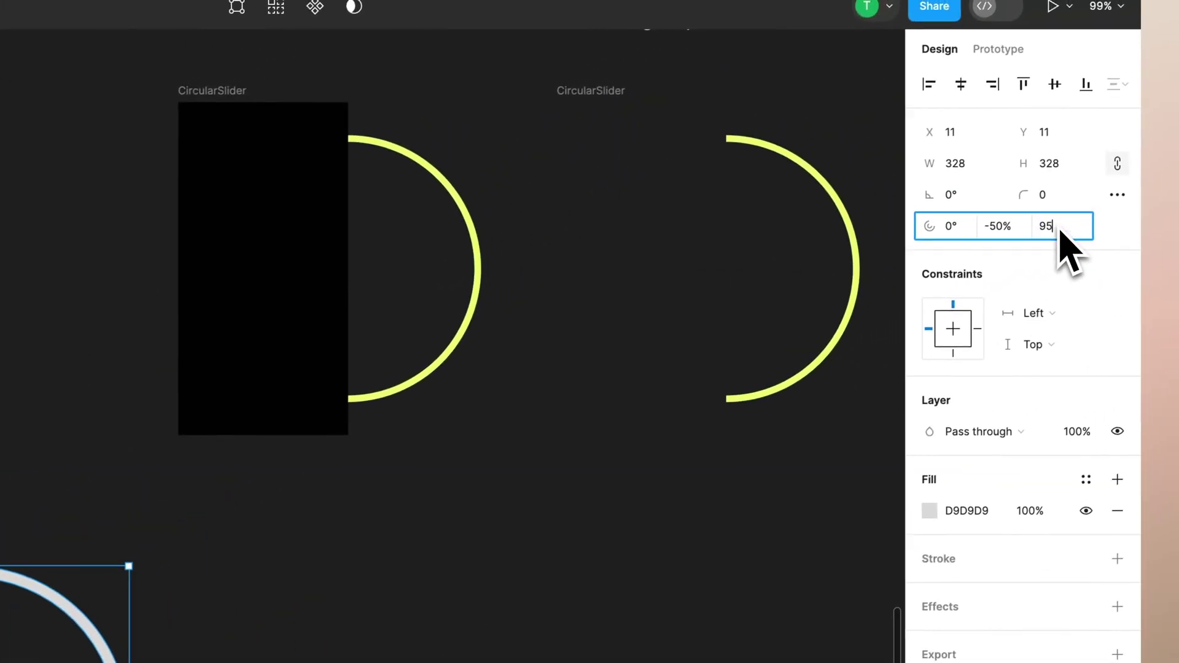
{"action": "key", "text": "Return"}
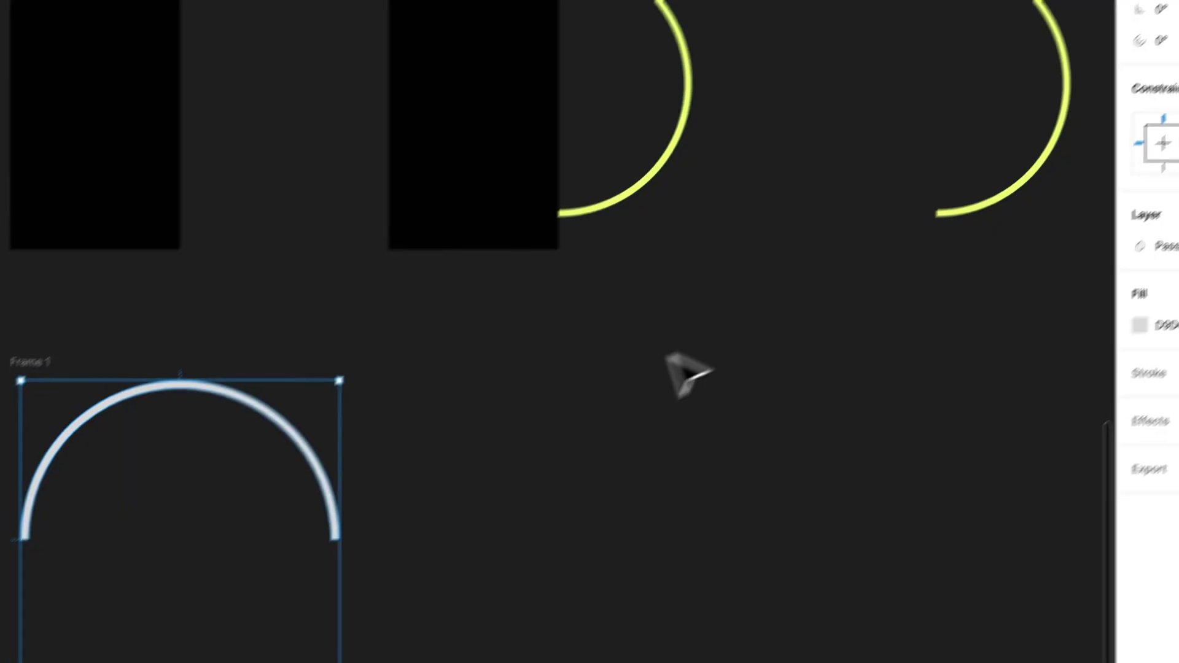
{"action": "left_click", "coordinate": [344, 592]}
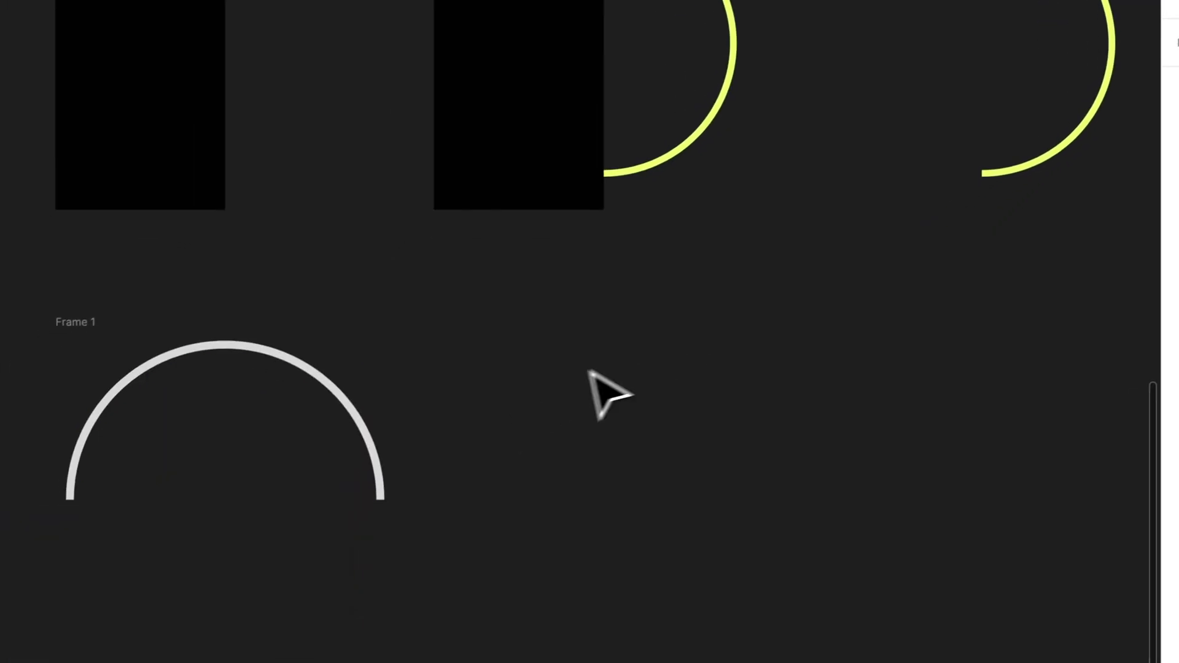
{"action": "left_click", "coordinate": [534, 354]}
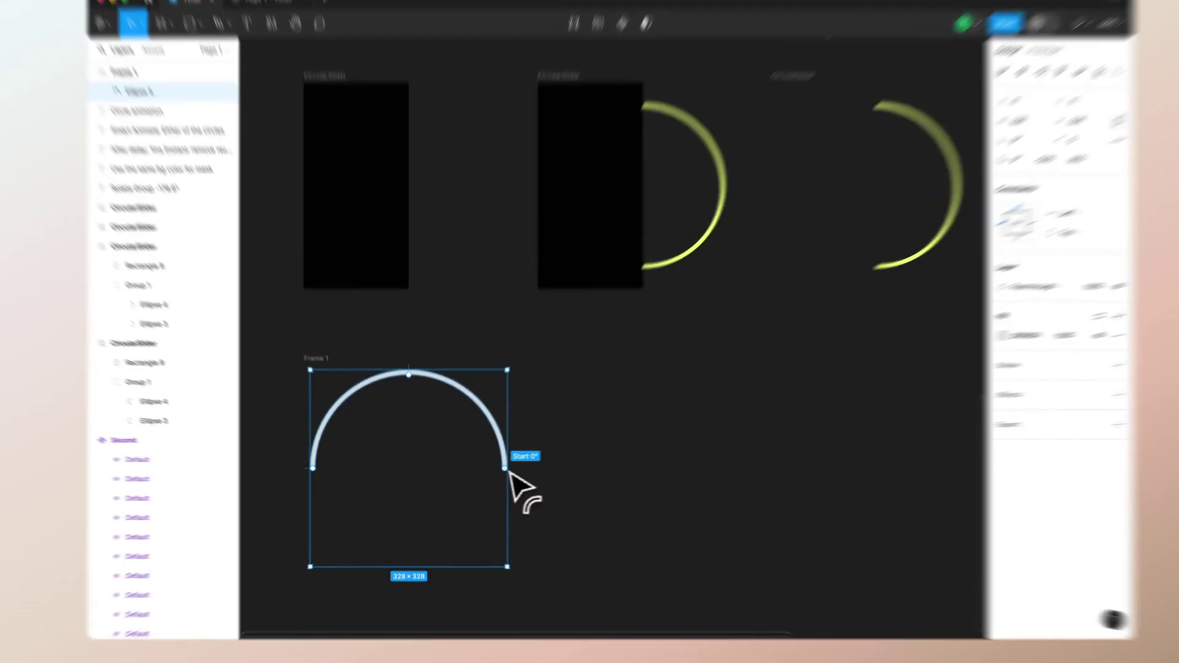
Turn the arc into a left-hand half circle by setting its start angle to -90°
{"action": "left_click_drag", "start_coordinate": [495, 471], "coordinate": [405, 330]}
{"action": "left_click_drag", "start_coordinate": [401, 198], "coordinate": [415, 197]}
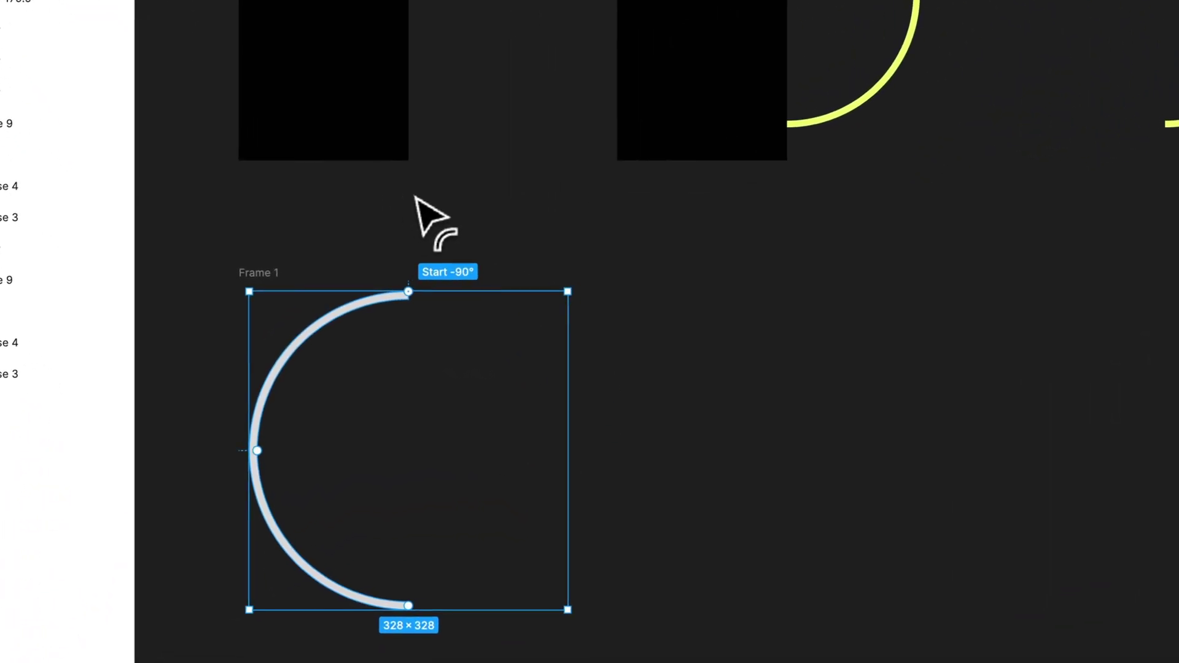
{"action": "left_click", "coordinate": [395, 254]}
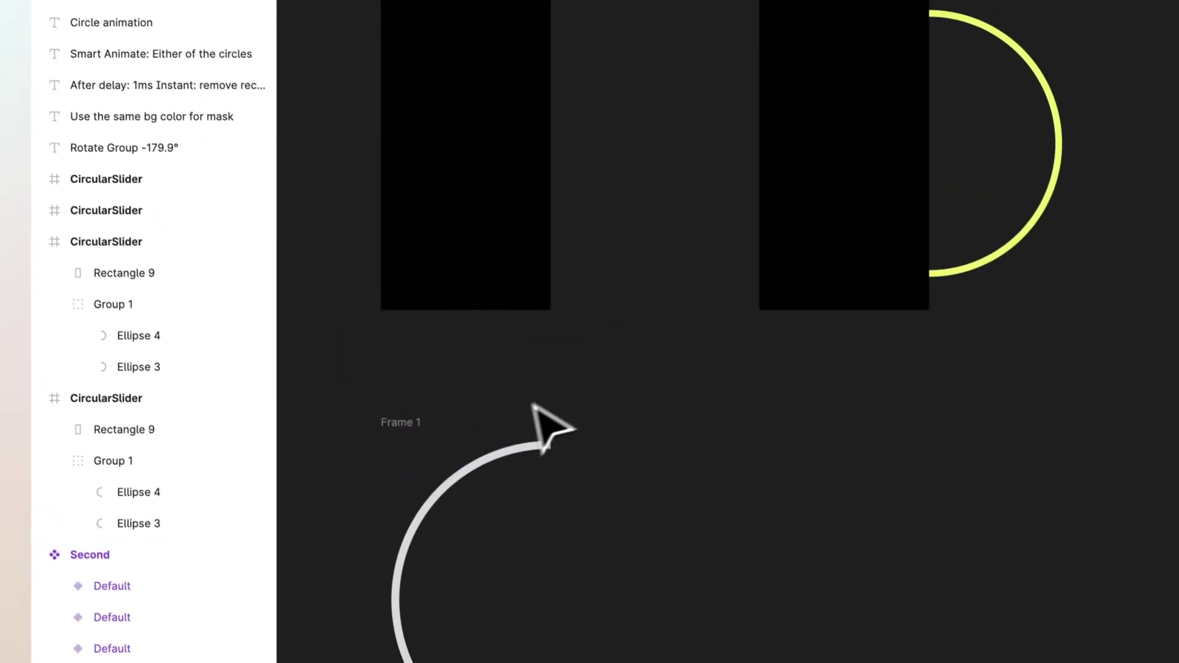
Duplicate the half-circle arc in place, naming the original layer BottomCircle and the copy TopCircle
{"action": "left_click", "coordinate": [457, 501]}
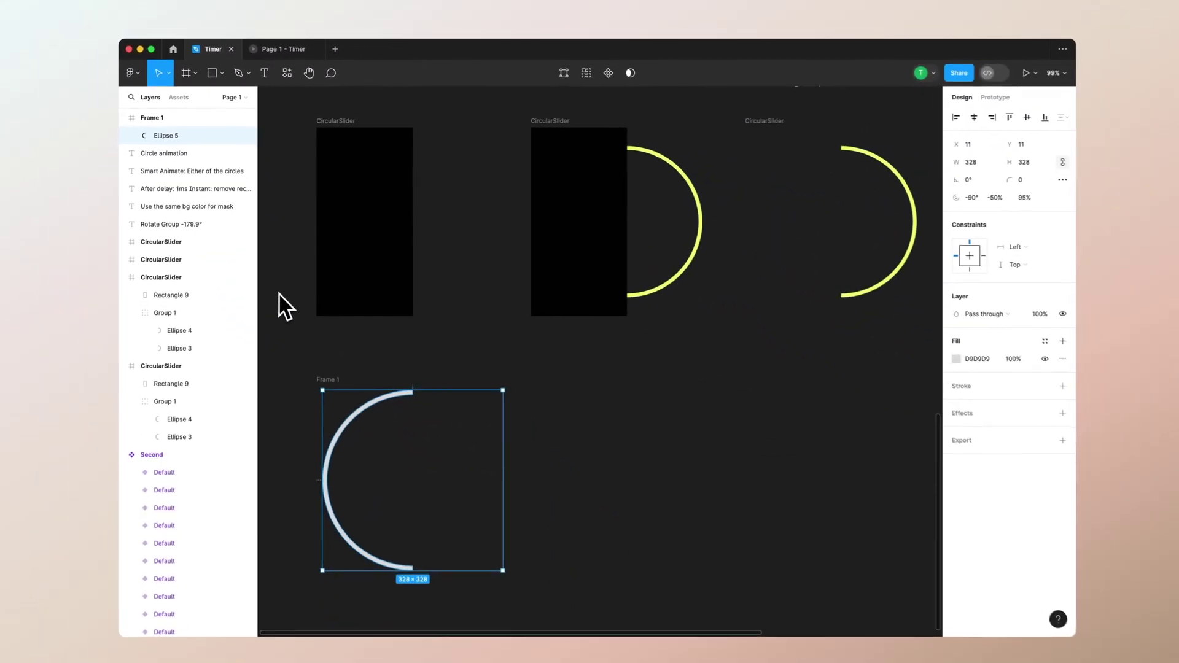
{"action": "key", "text": "super+d"}
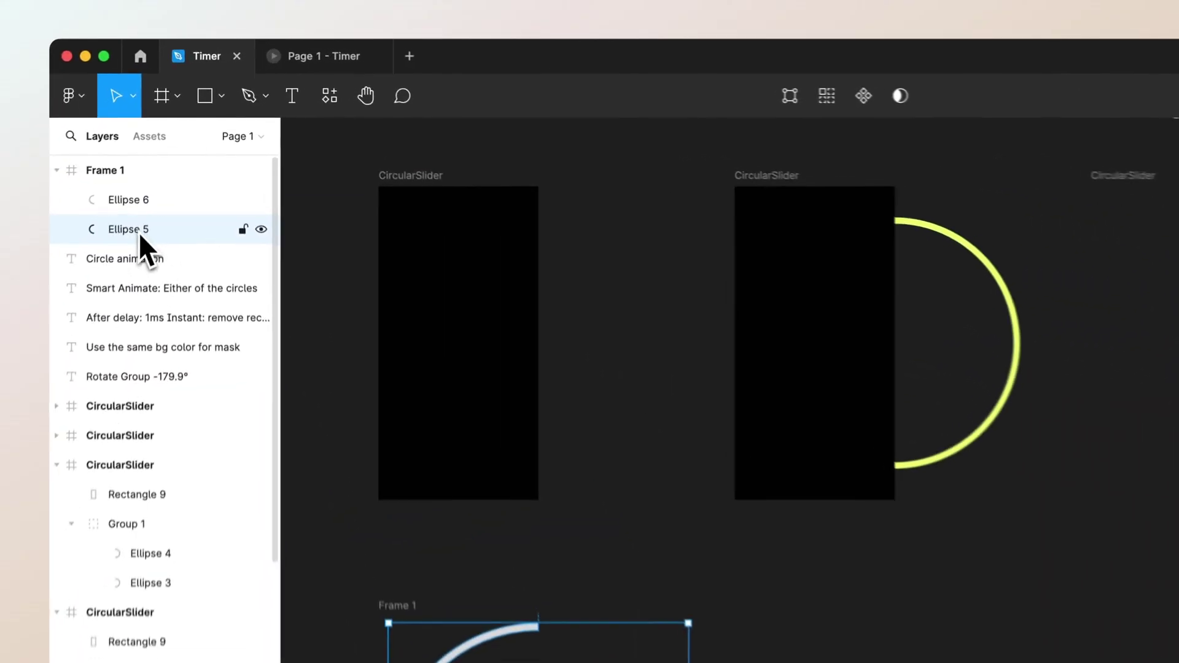
{"action": "double_click", "coordinate": [173, 151]}
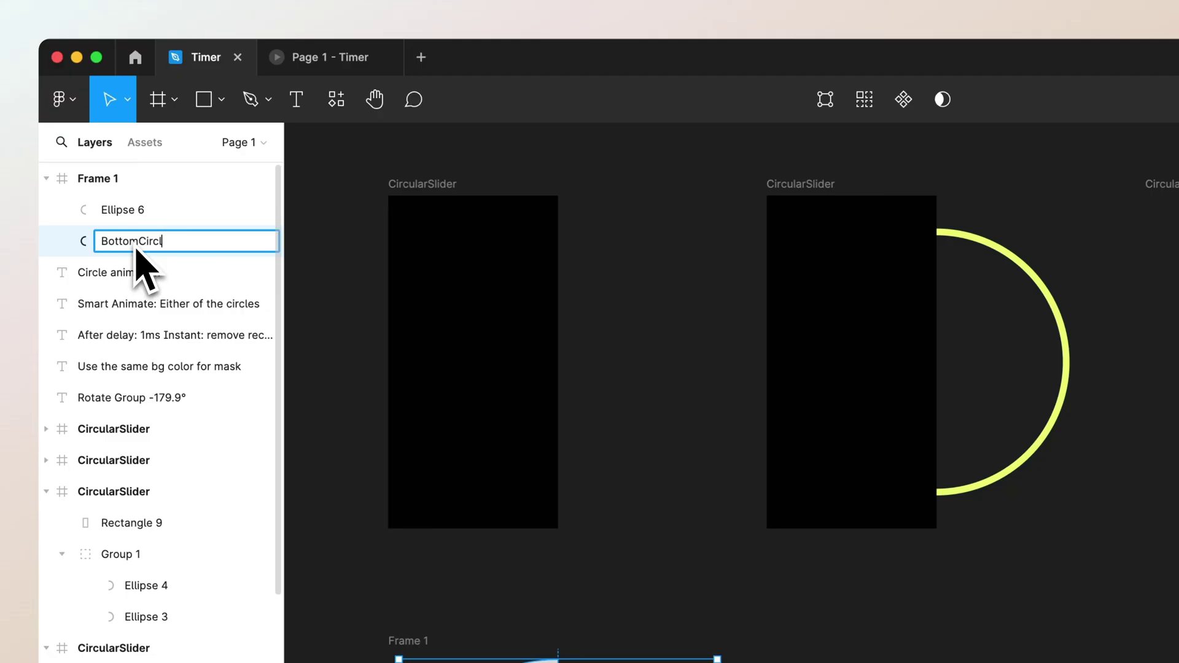
{"action": "type", "text": "BottomCircle"}
{"action": "double_click", "coordinate": [140, 210]}
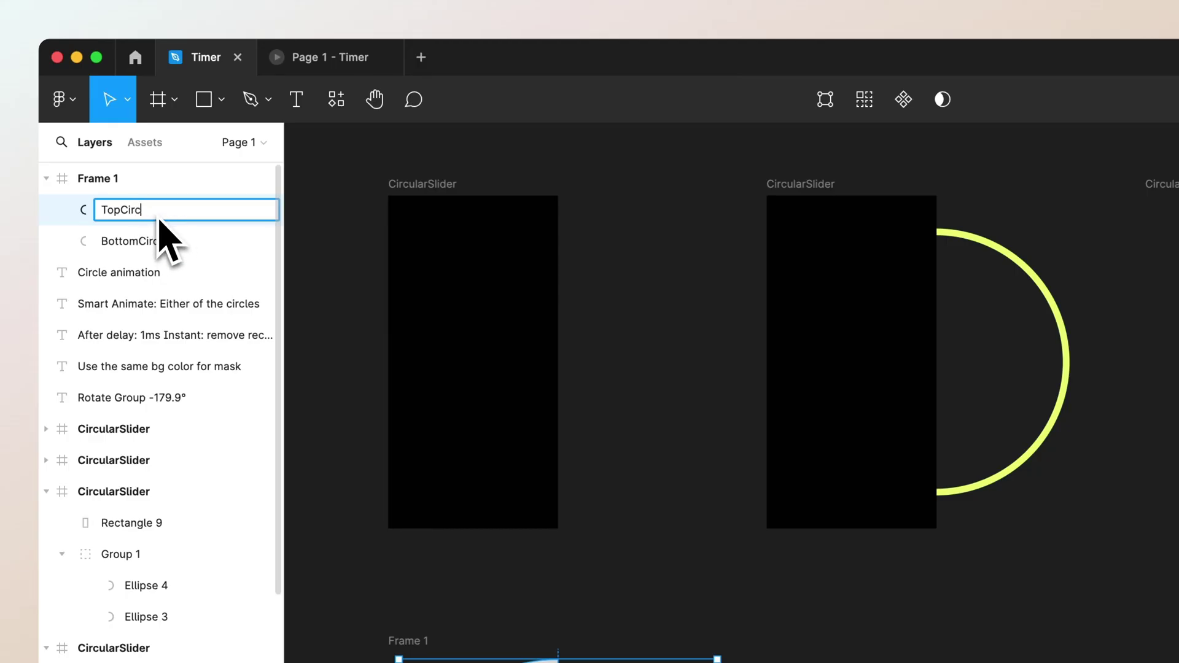
{"action": "type", "text": "TopCircle"}
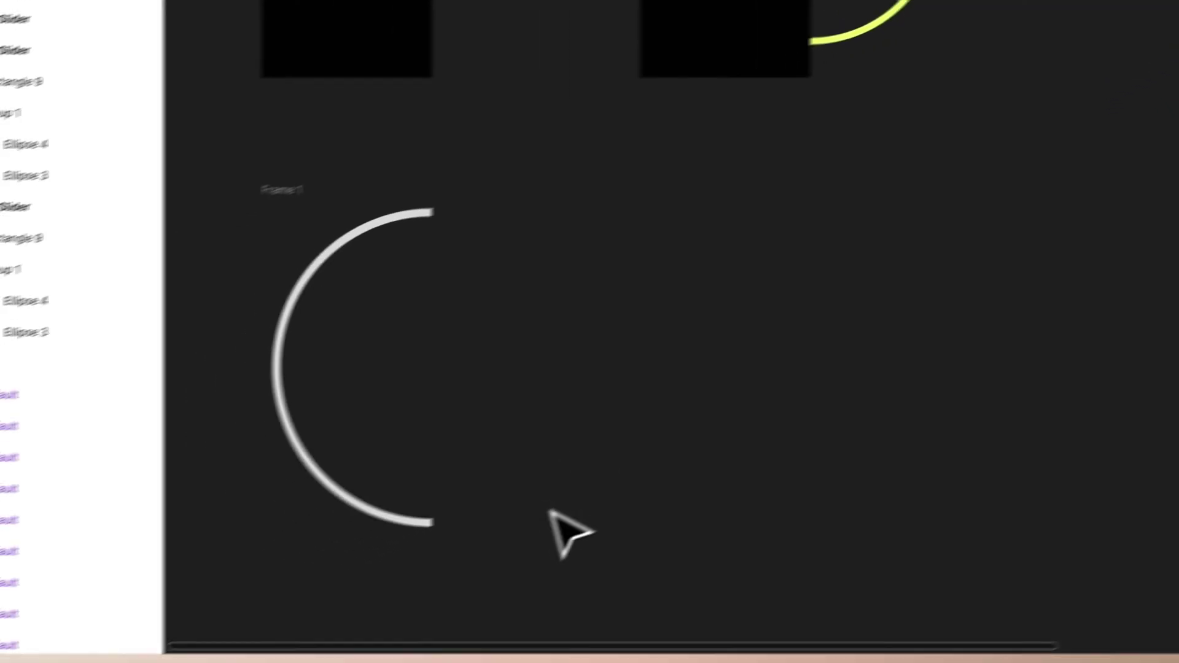
Recolour both half circles with the #E9FF70 yellow-green sampled from the arc in the second CircularSlider frame
{"action": "left_click_drag", "start_coordinate": [521, 506], "coordinate": [335, 318]}
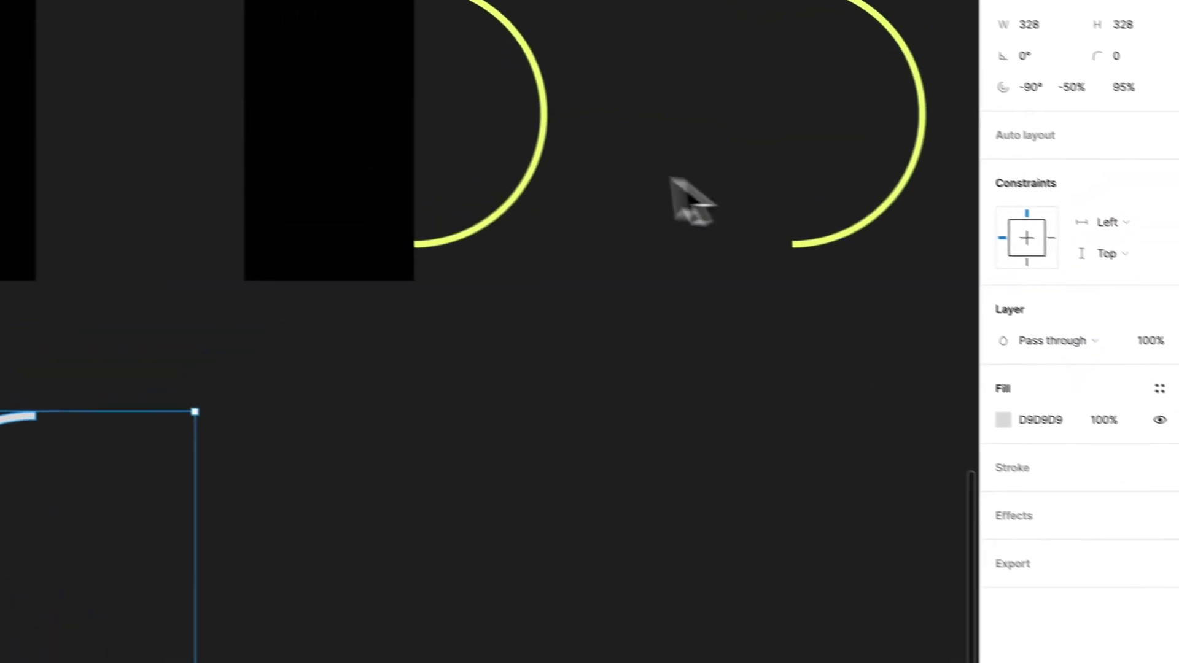
{"action": "key", "text": "i"}
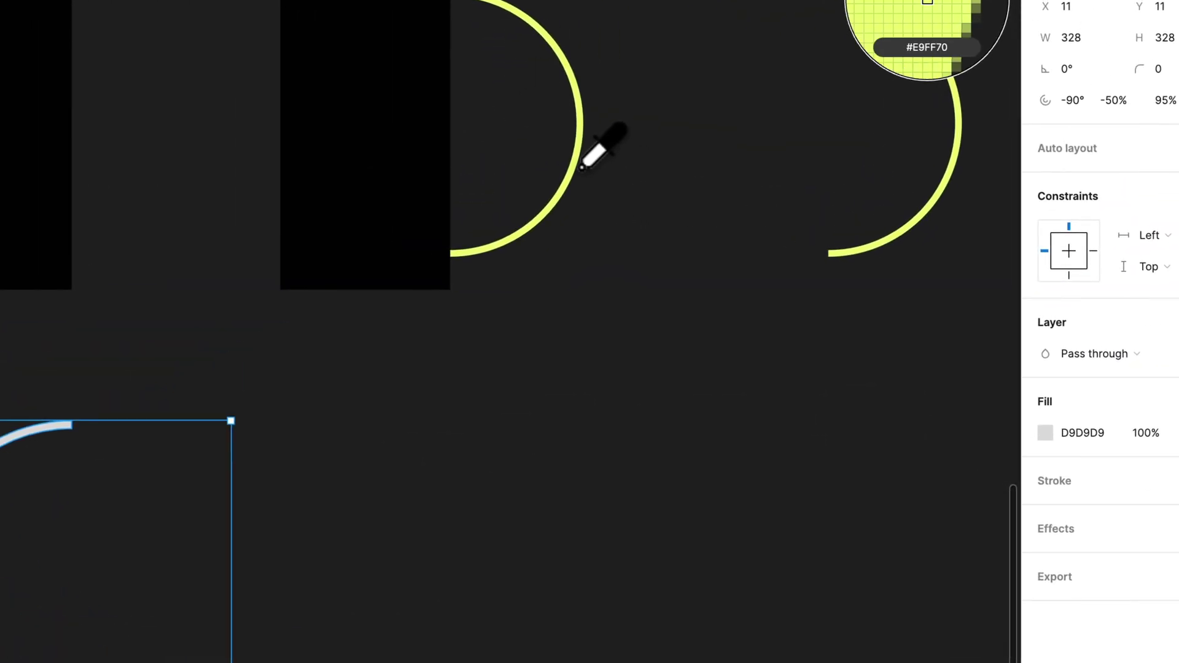
{"action": "left_click", "coordinate": [576, 167]}
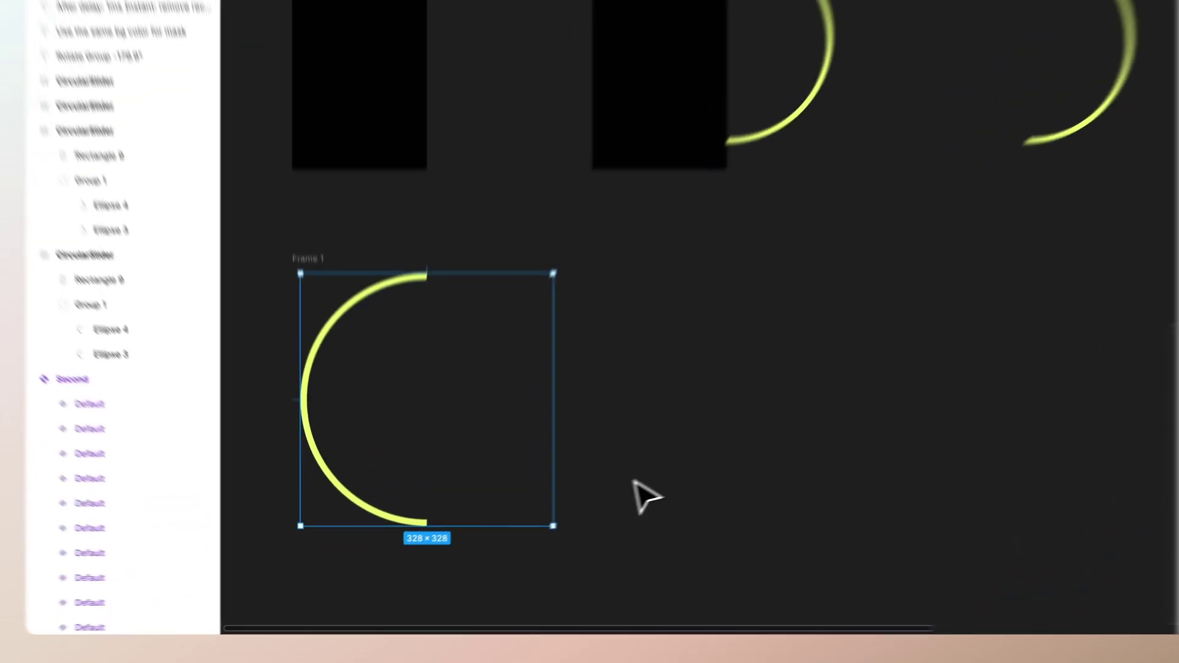
{"action": "left_click", "coordinate": [547, 518]}
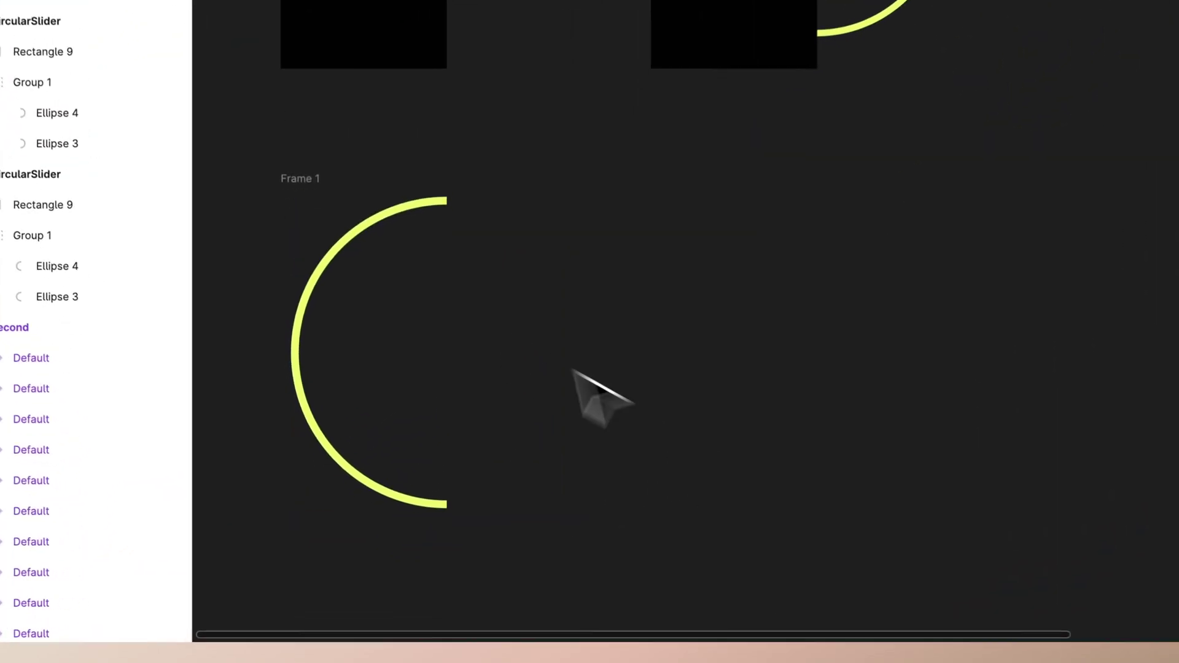
Draw a rectangle mask 175 wide over the left half of Frame 1 and fill it with black #010101 sampled from the CircularSlider mask
{"action": "key", "text": "r"}
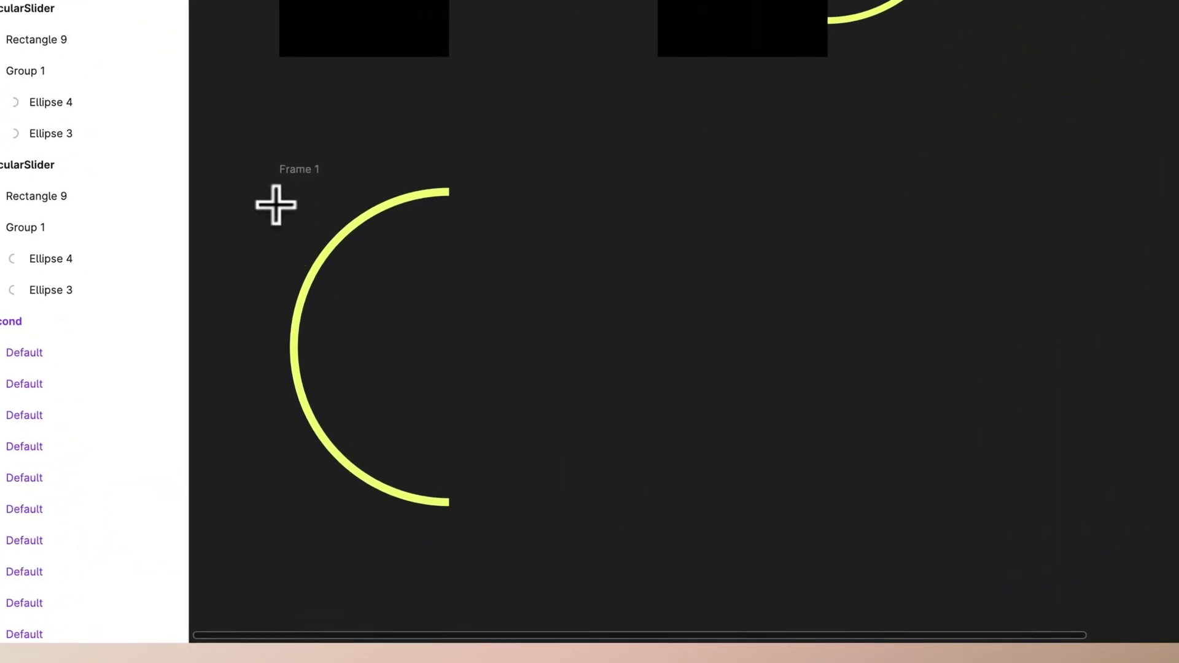
{"action": "left_click_drag", "start_coordinate": [281, 191], "coordinate": [461, 522]}
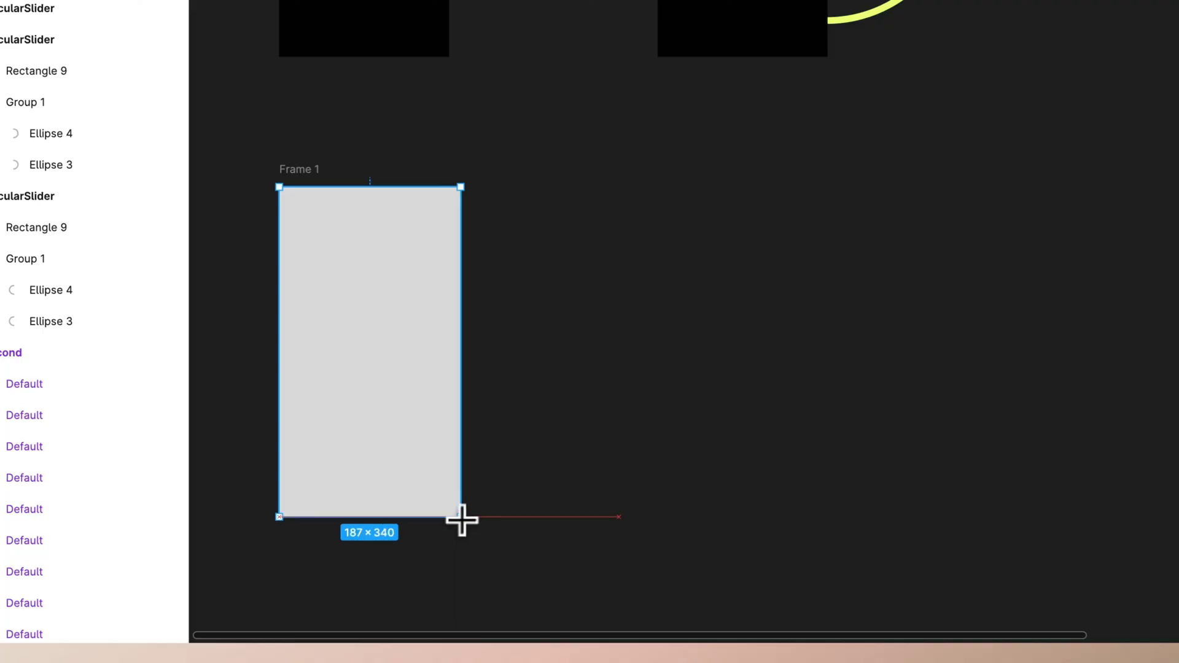
{"action": "key", "text": "i"}
{"action": "left_click", "coordinate": [416, 113]}
{"action": "left_click", "coordinate": [644, 387]}
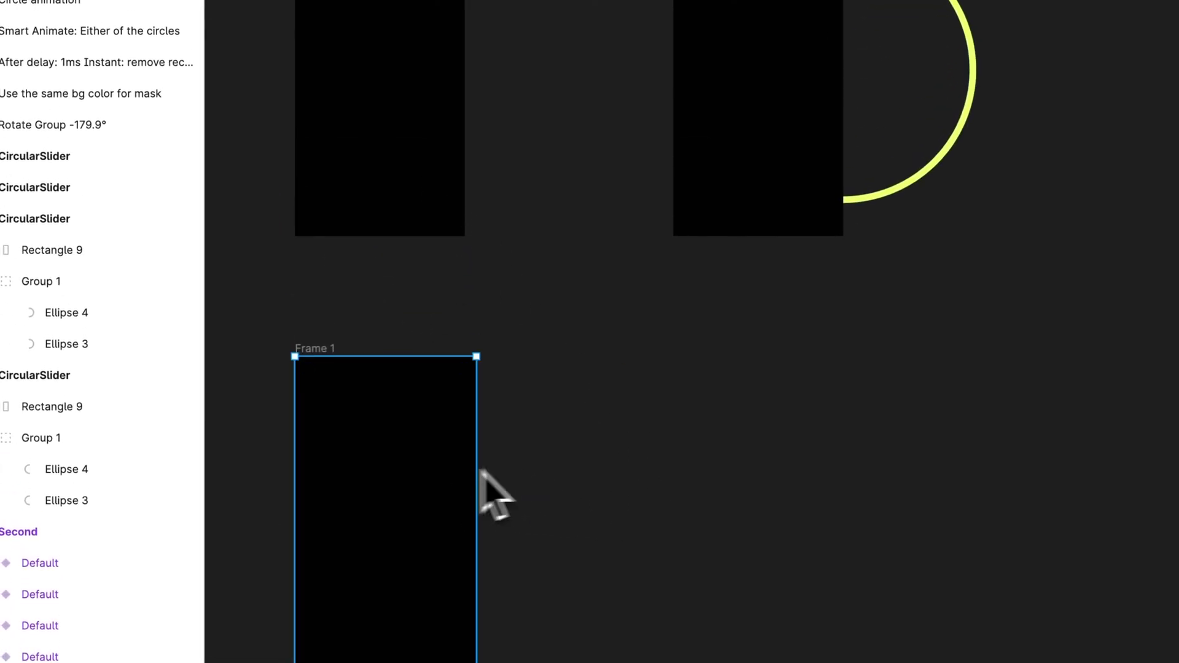
{"action": "left_click_drag", "start_coordinate": [481, 468], "coordinate": [467, 471]}
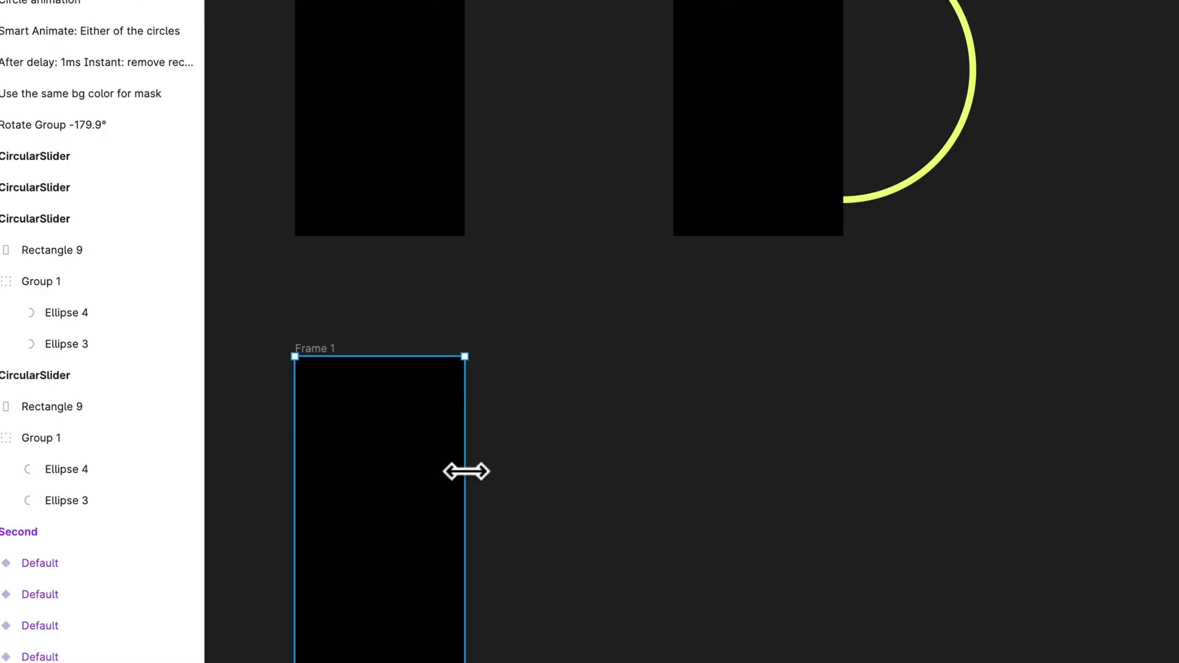
Duplicate Frame 1 with its mask and half-circle group, placing the copy beside it in the row
{"action": "left_click", "coordinate": [482, 350]}
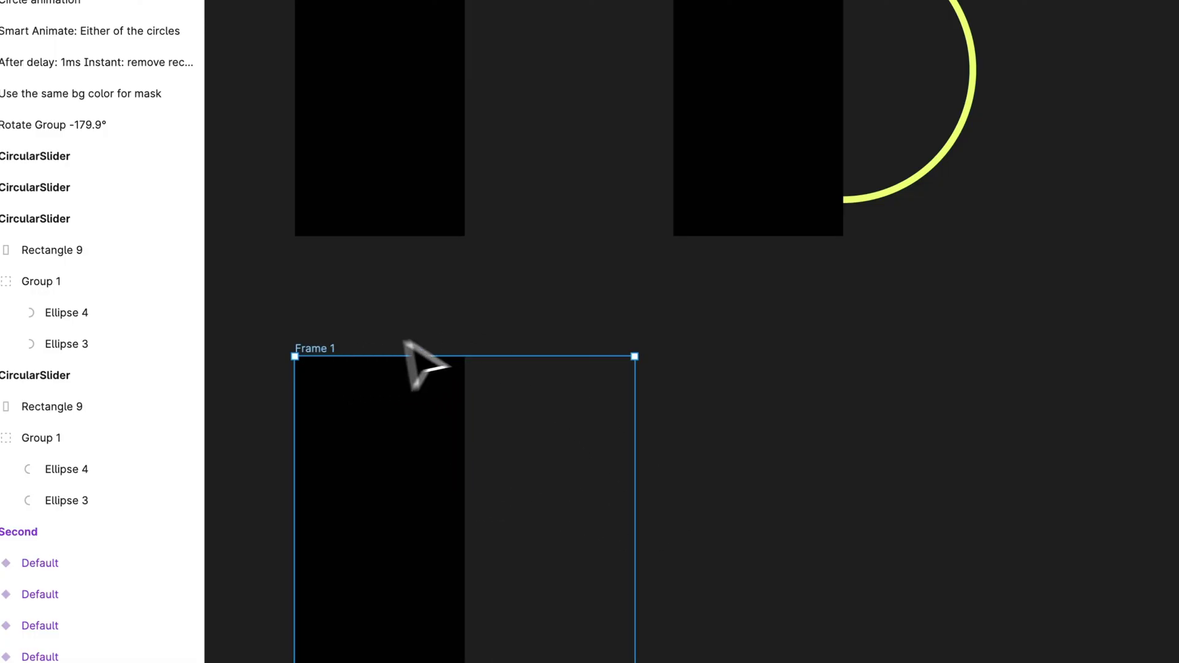
{"action": "key", "text": "super+d"}
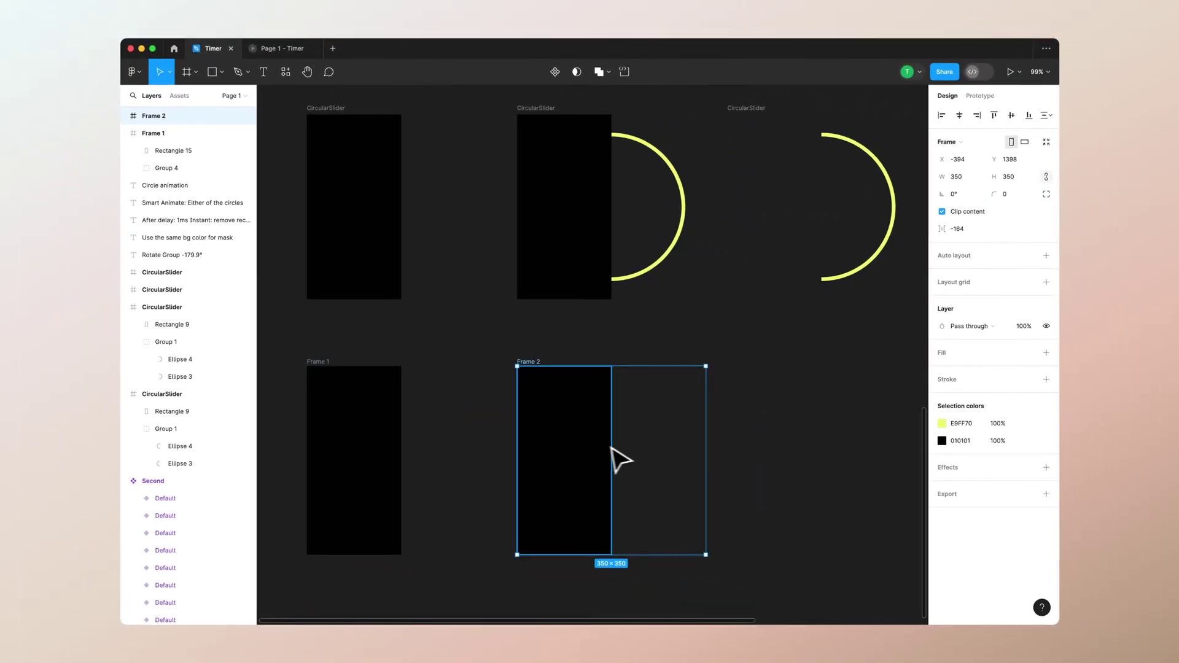
Rotate the half-circle group in Frame 2 to -179.9° so the arc sits outside the black mask
{"action": "left_click", "coordinate": [605, 459]}
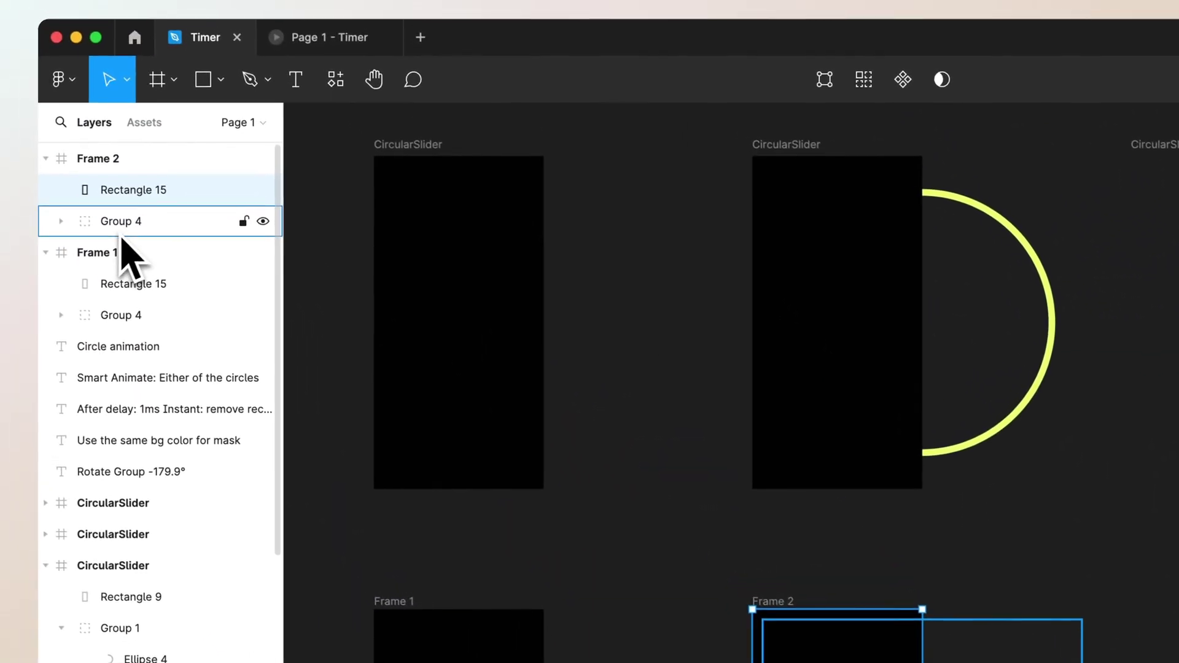
{"action": "left_click", "coordinate": [122, 234]}
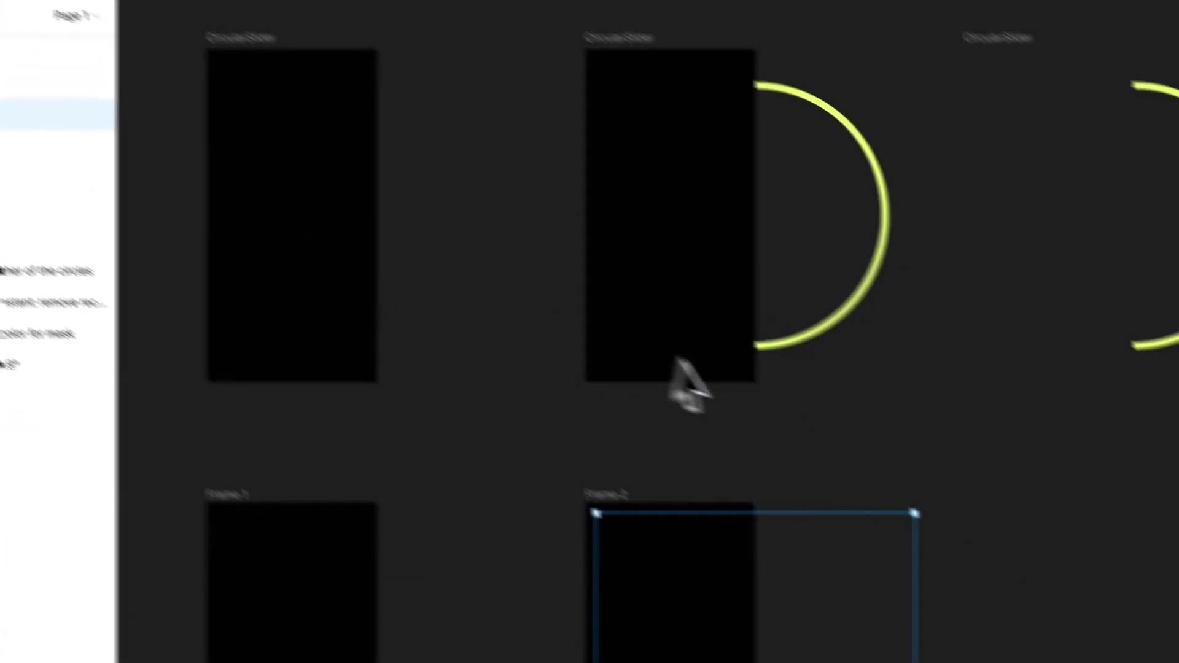
{"action": "scroll", "coordinate": [661, 200], "scroll_direction": "up", "scroll_amount": 1}
{"action": "scroll", "coordinate": [662, 199], "scroll_direction": "right", "scroll_amount": 1}
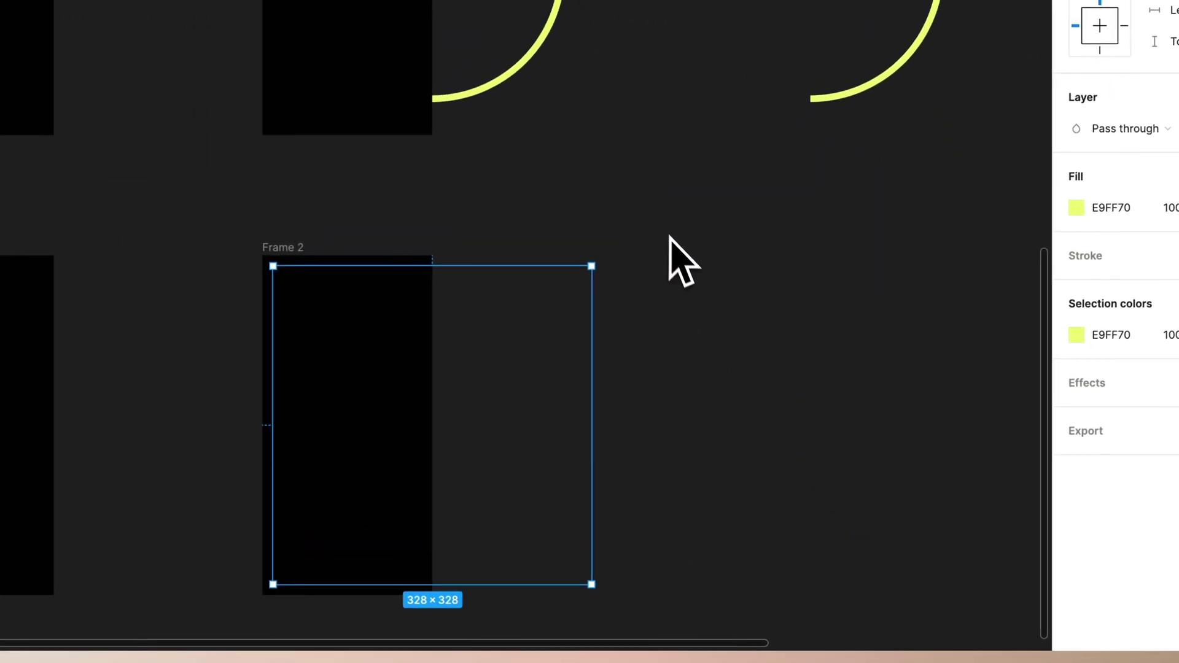
{"action": "scroll", "coordinate": [682, 252], "scroll_direction": "down", "scroll_amount": 2}
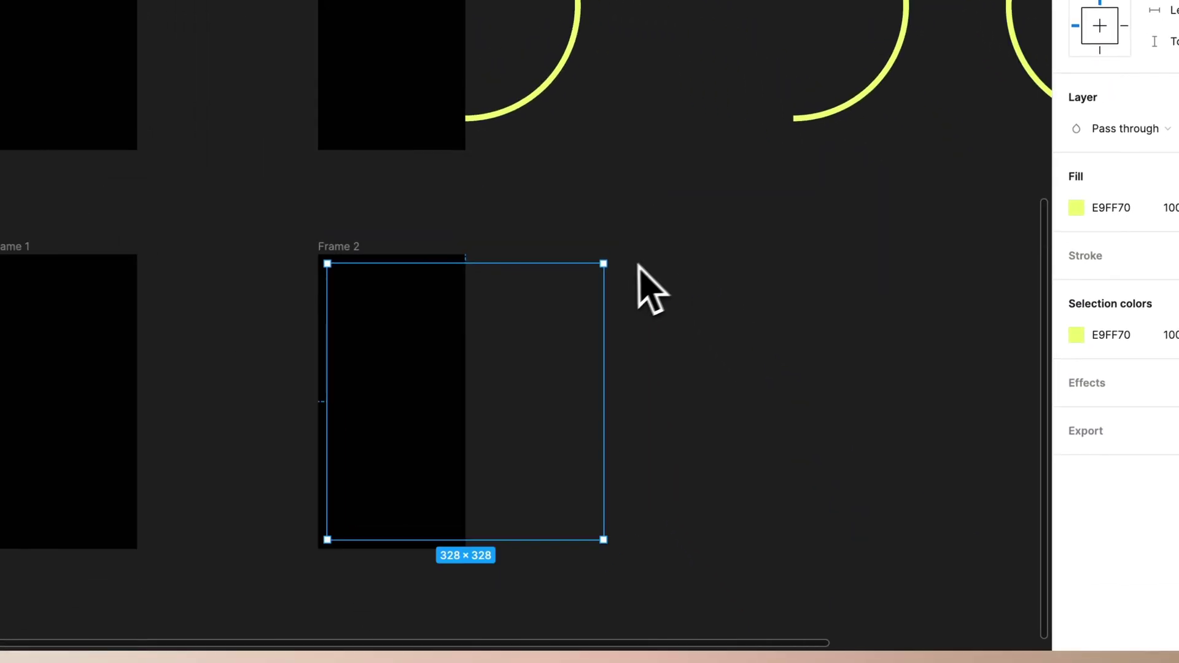
{"action": "left_click_drag", "start_coordinate": [618, 261], "coordinate": [286, 646]}
{"action": "left_click", "coordinate": [990, 145]}
{"action": "left_click", "coordinate": [991, 156]}
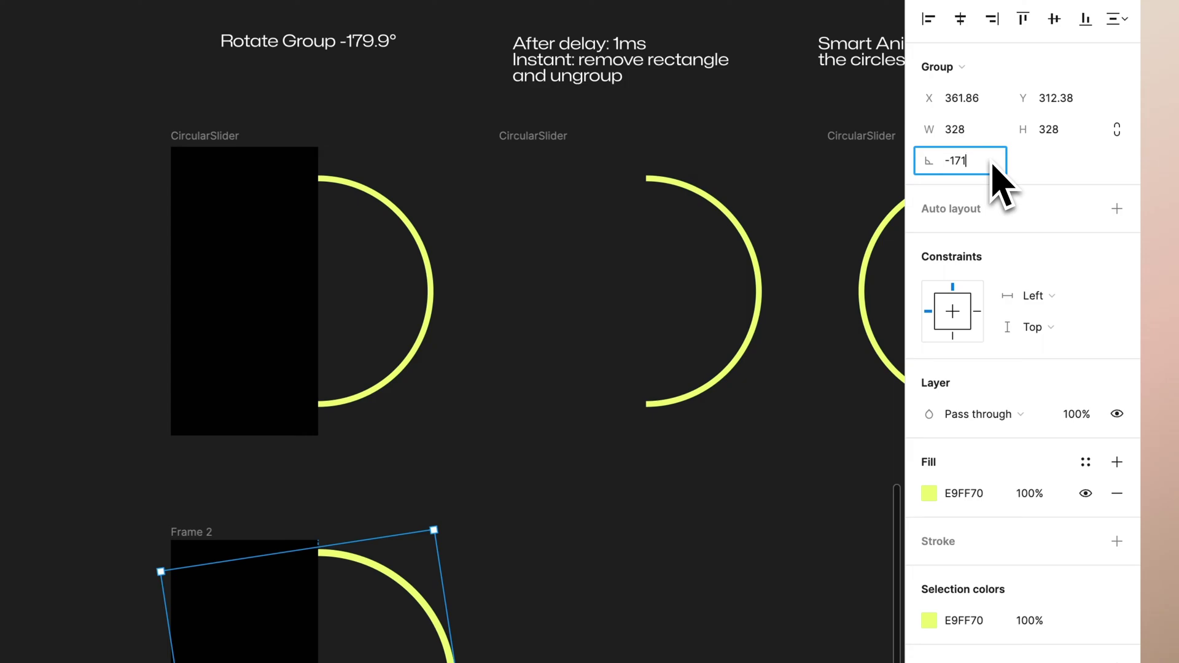
{"action": "mouse_move", "coordinate": [448, 526]}
{"action": "left_mouse_down"}
{"action": "mouse_move", "coordinate": [441, 518]}
{"action": "mouse_move", "coordinate": [458, 522]}
{"action": "left_mouse_up"}
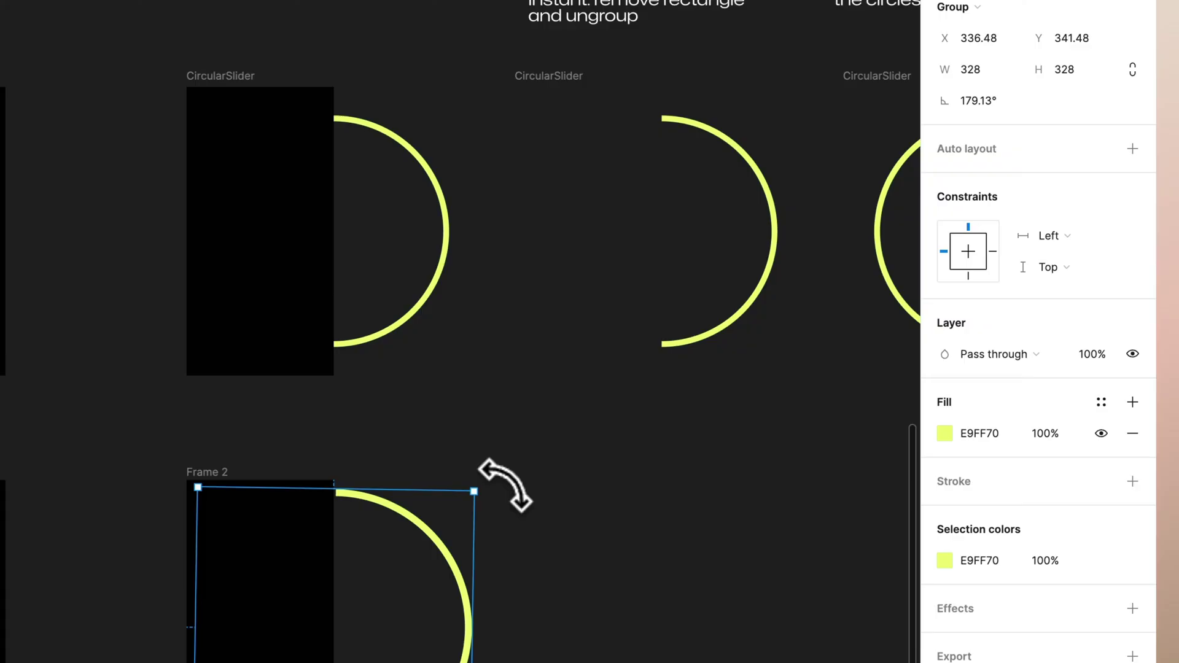
{"action": "left_click", "coordinate": [980, 103]}
{"action": "type", "text": "-179"}
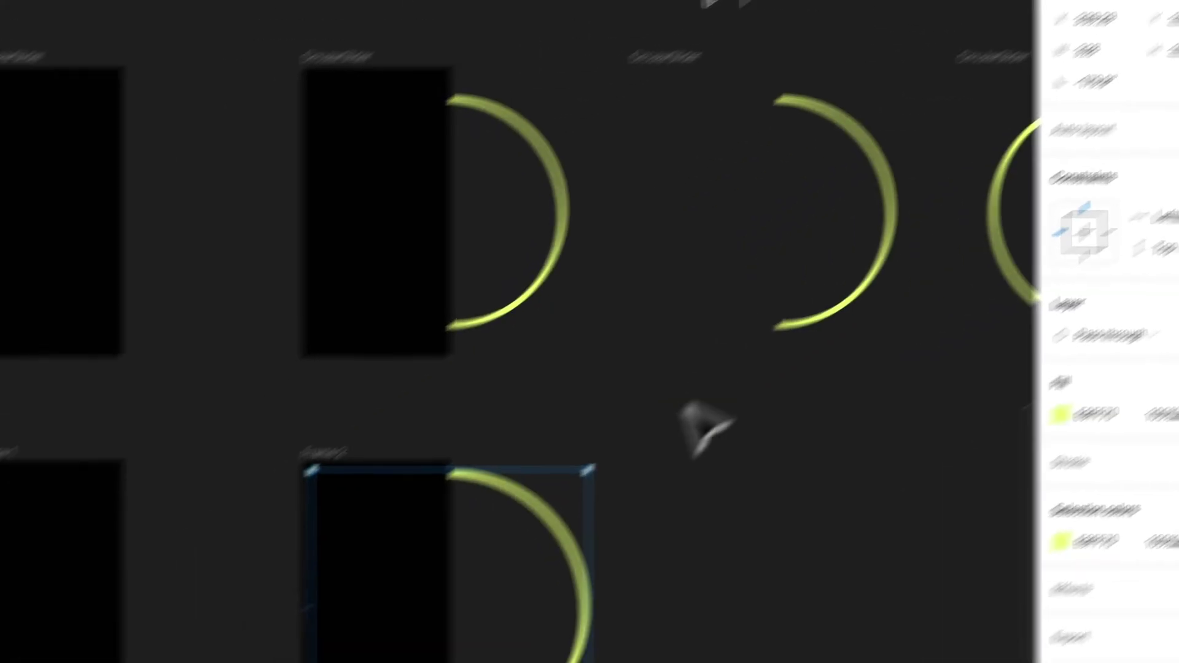
{"action": "scroll", "coordinate": [553, 565], "scroll_direction": "right", "scroll_amount": 2}
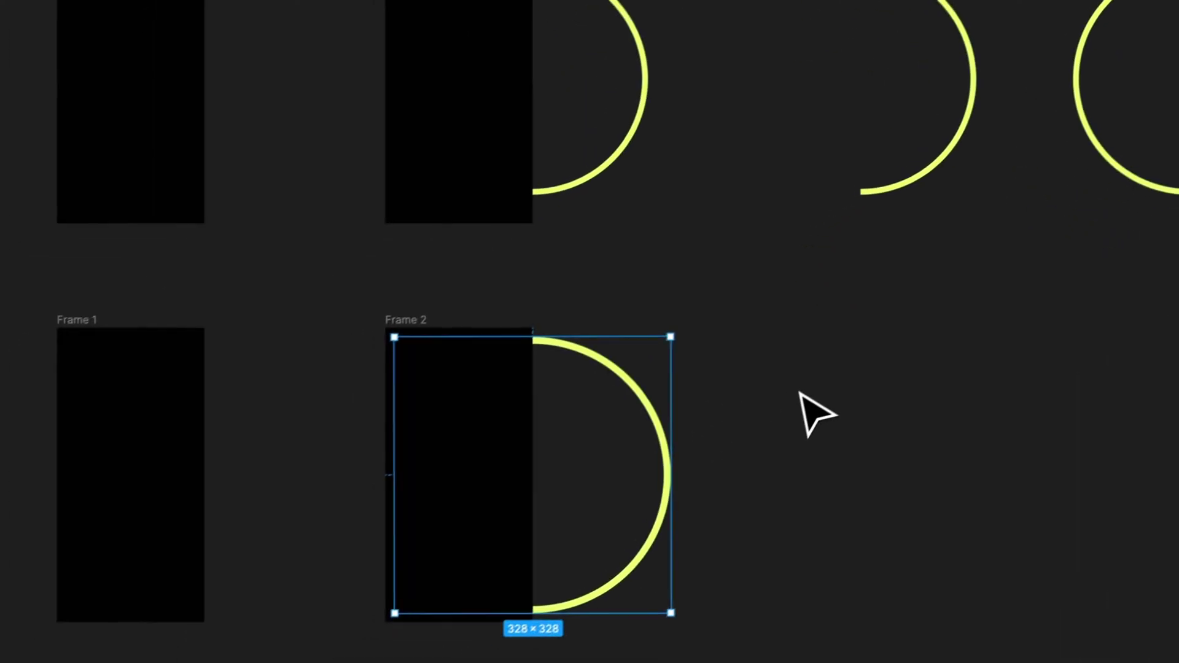
{"action": "left_click", "coordinate": [571, 621]}
Duplicate Frame 2 and delete the black mask rectangle from the copy
{"action": "scroll", "coordinate": [546, 633], "scroll_direction": "right", "scroll_amount": 2}
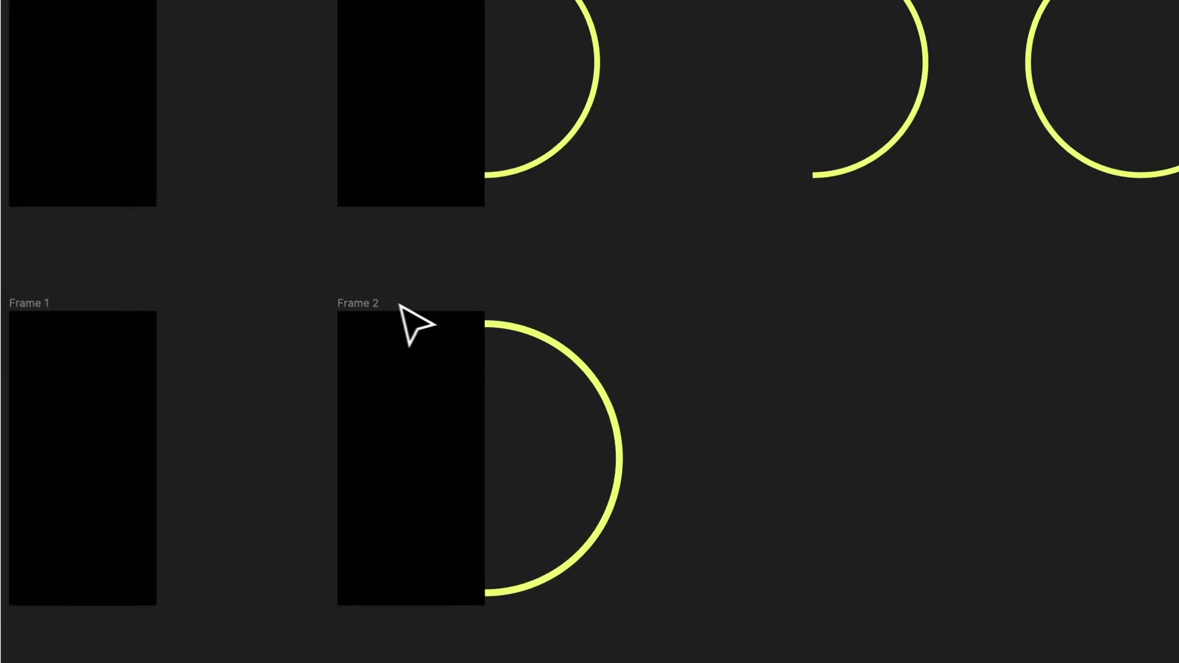
{"action": "left_click", "coordinate": [356, 304]}
{"action": "key", "text": "ctrl+d"}
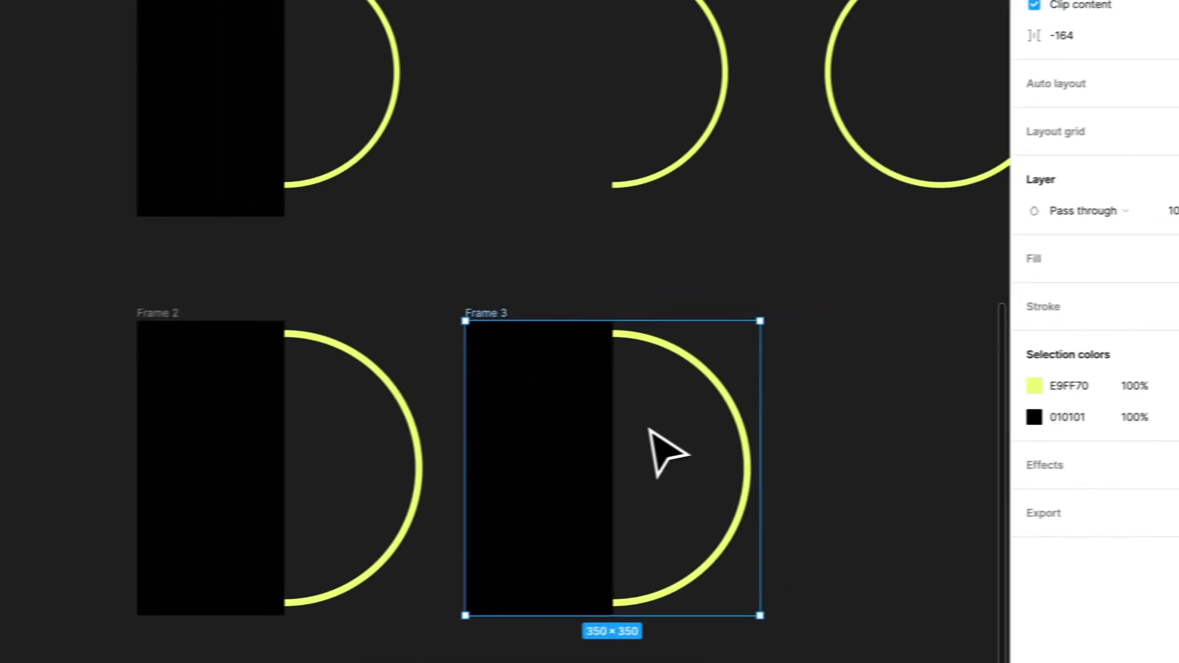
{"action": "left_click", "coordinate": [569, 430]}
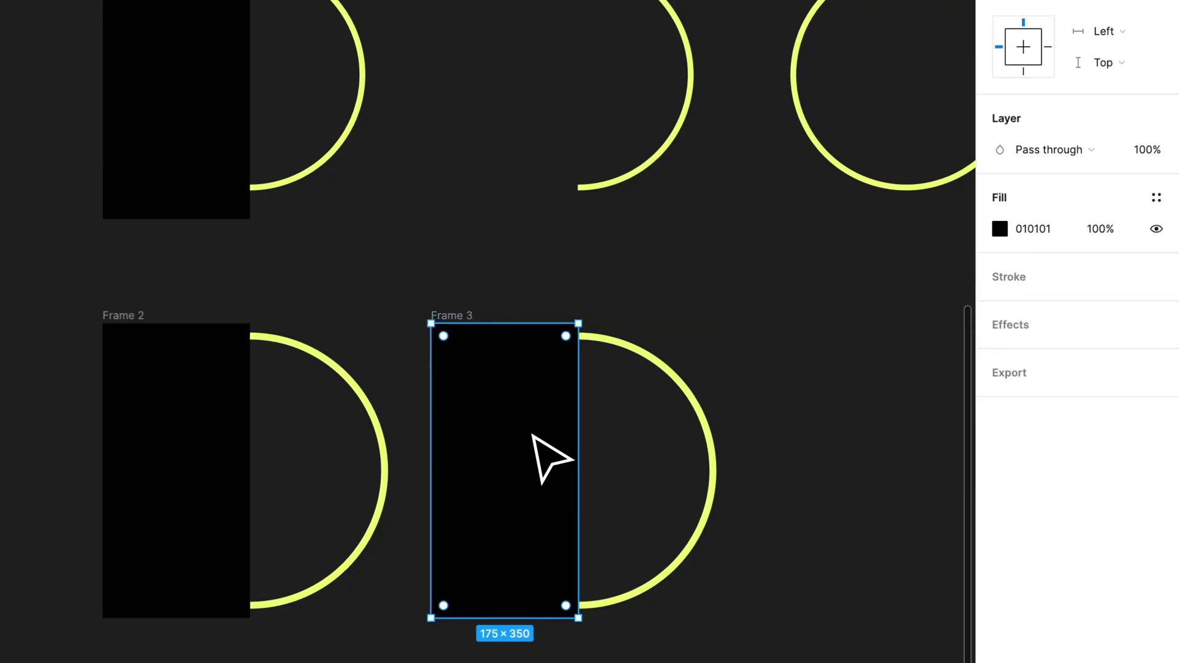
{"action": "key", "text": "Delete"}
Ungroup the rotated half circles in Frame 3 into separate arcs
{"action": "left_click_drag", "start_coordinate": [785, 508], "coordinate": [656, 466]}
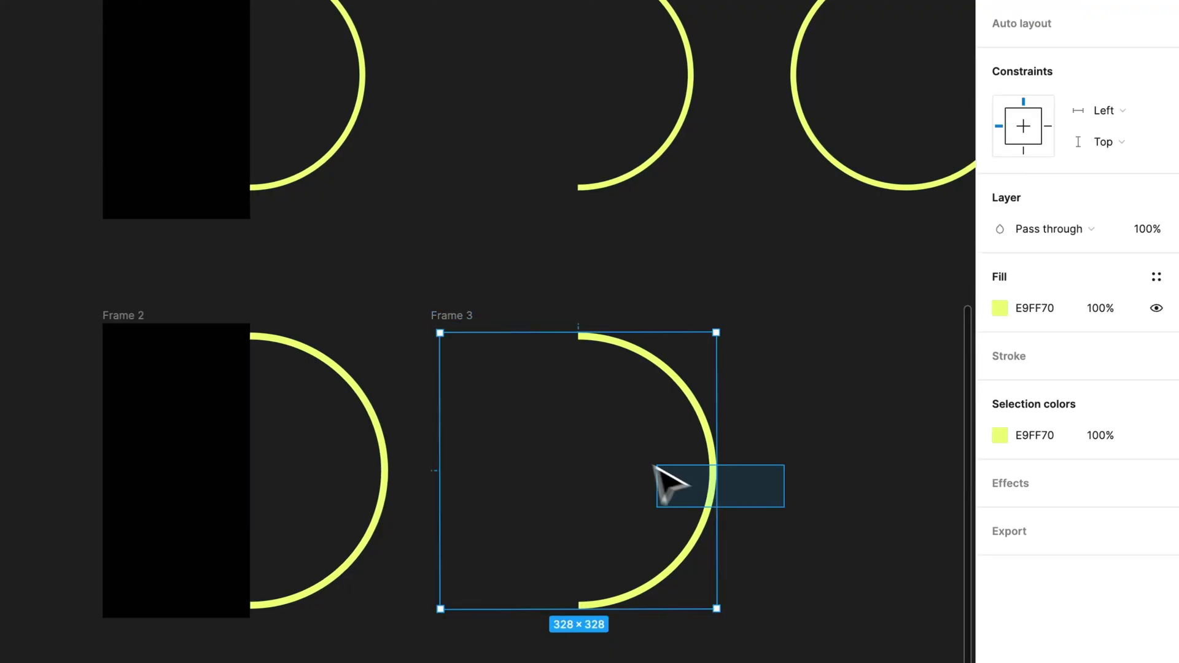
{"action": "right_click", "coordinate": [653, 368]}
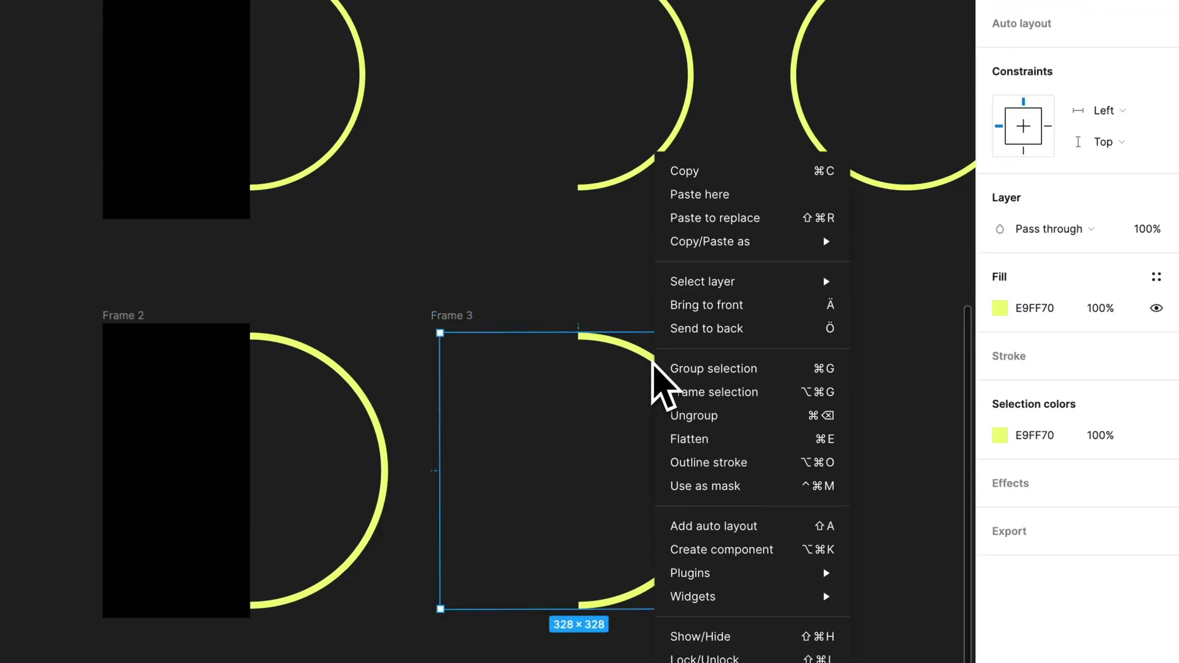
{"action": "left_click", "coordinate": [721, 415]}
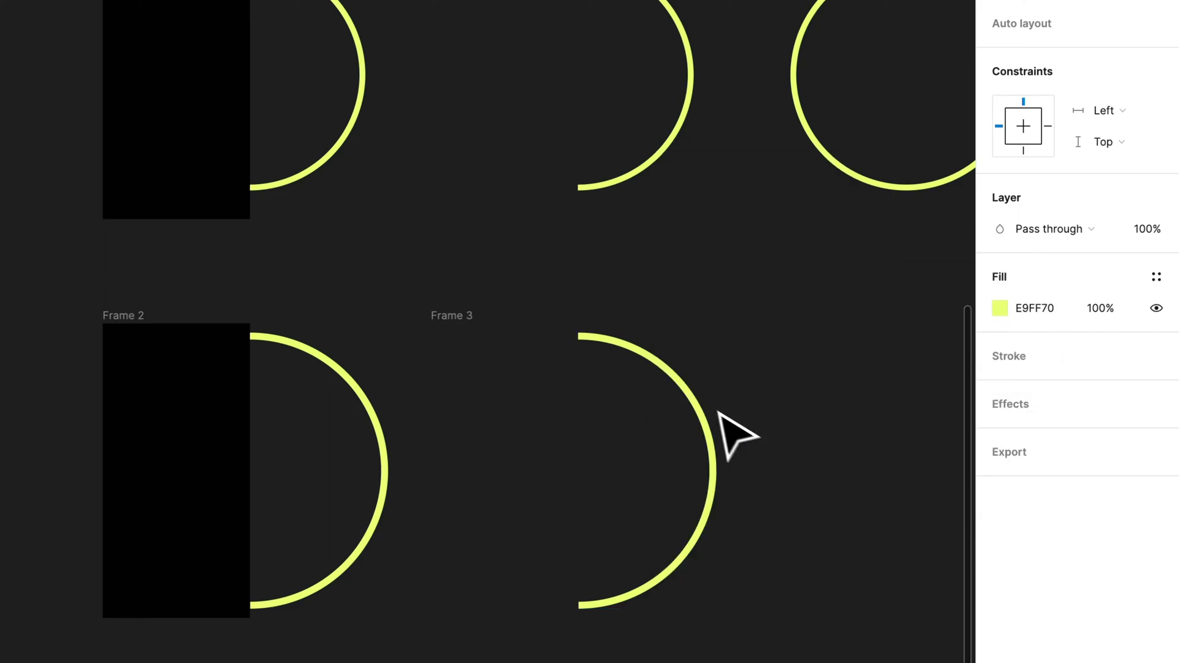
{"action": "left_click", "coordinate": [682, 388]}
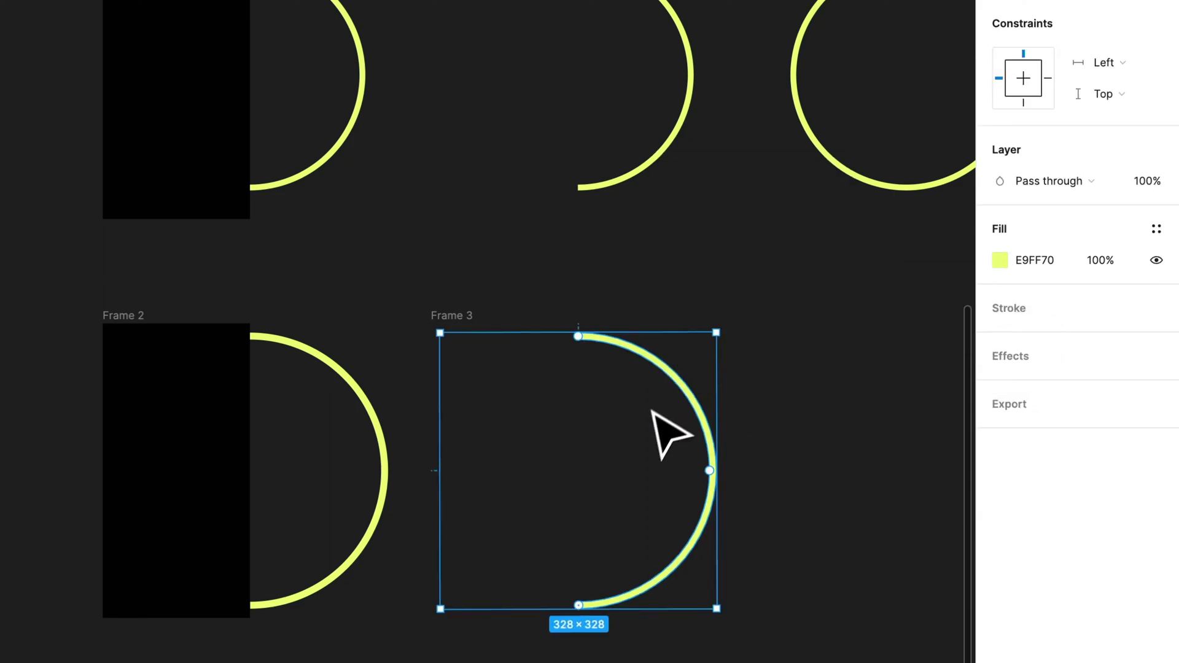
{"action": "left_click", "coordinate": [775, 465]}
Set the rotation of the upper-layer half circle in Frame 3 to exactly 180°
{"action": "scroll", "coordinate": [641, 361], "scroll_direction": "down", "scroll_amount": 3}
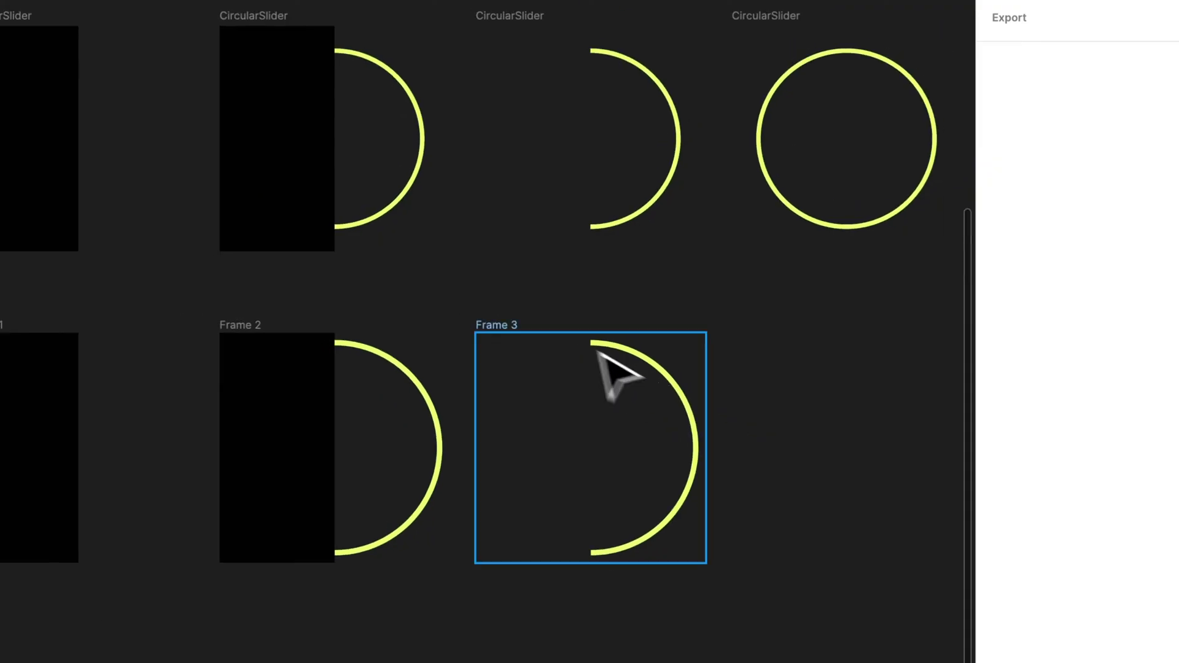
{"action": "scroll", "coordinate": [509, 324], "scroll_direction": "up", "scroll_amount": 2}
{"action": "left_click", "coordinate": [647, 420]}
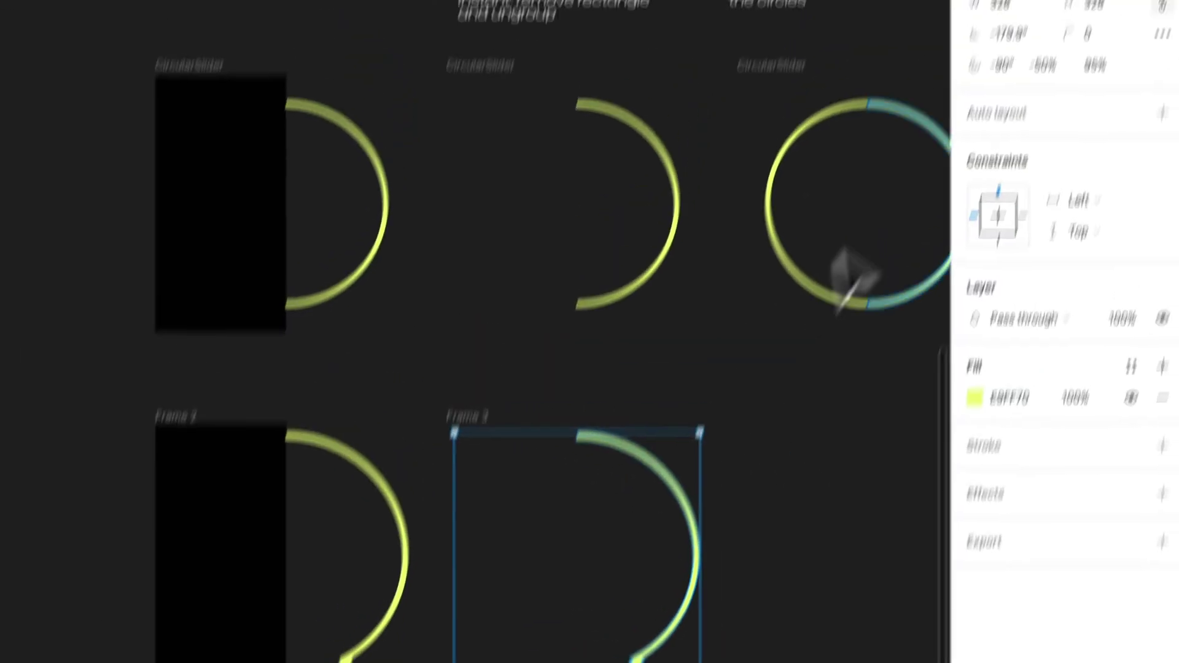
{"action": "left_click", "coordinate": [969, 198]}
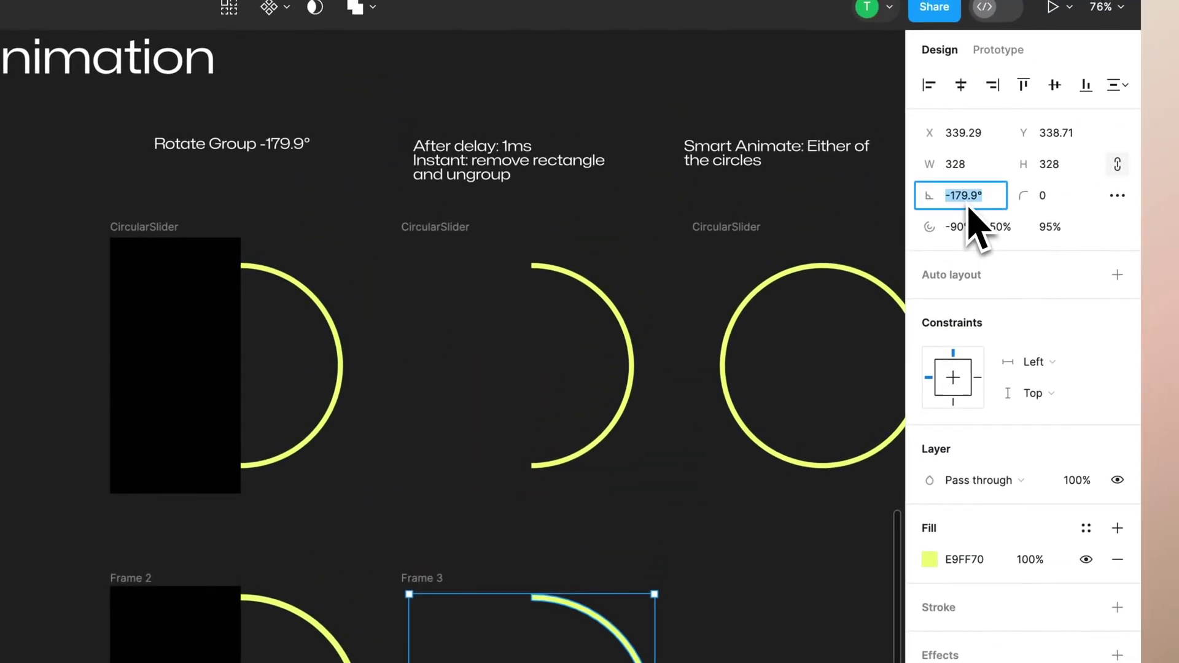
{"action": "type", "text": "180"}
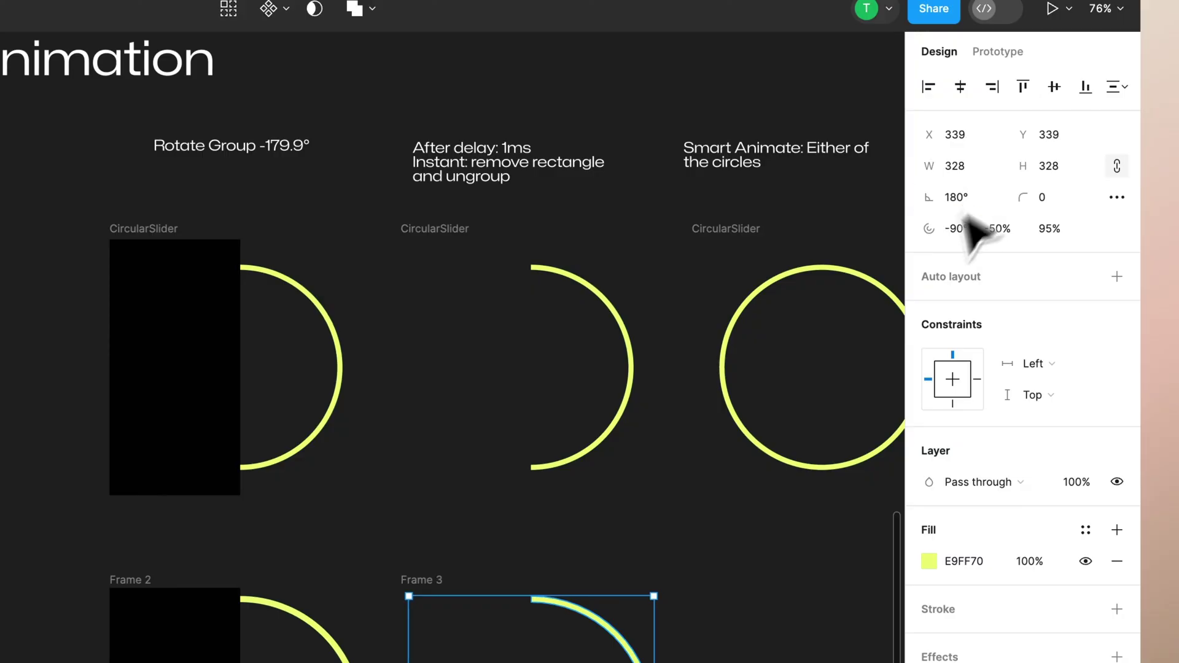
{"action": "left_click", "coordinate": [820, 399]}
Duplicate Frame 3 with its ungrouped half circles to extend the row of frames
{"action": "scroll", "coordinate": [789, 313], "scroll_direction": "right", "scroll_amount": 1}
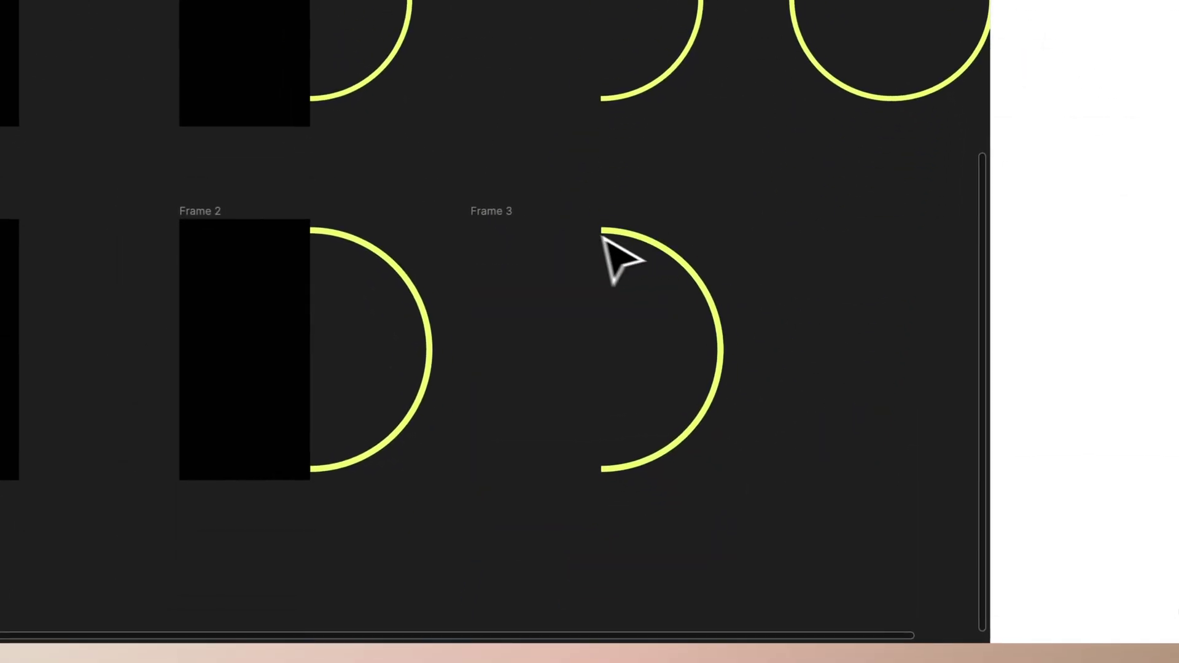
{"action": "left_click", "coordinate": [493, 214]}
{"action": "scroll", "coordinate": [497, 221], "scroll_direction": "right", "scroll_amount": 3}
{"action": "key", "text": "ctrl+d"}
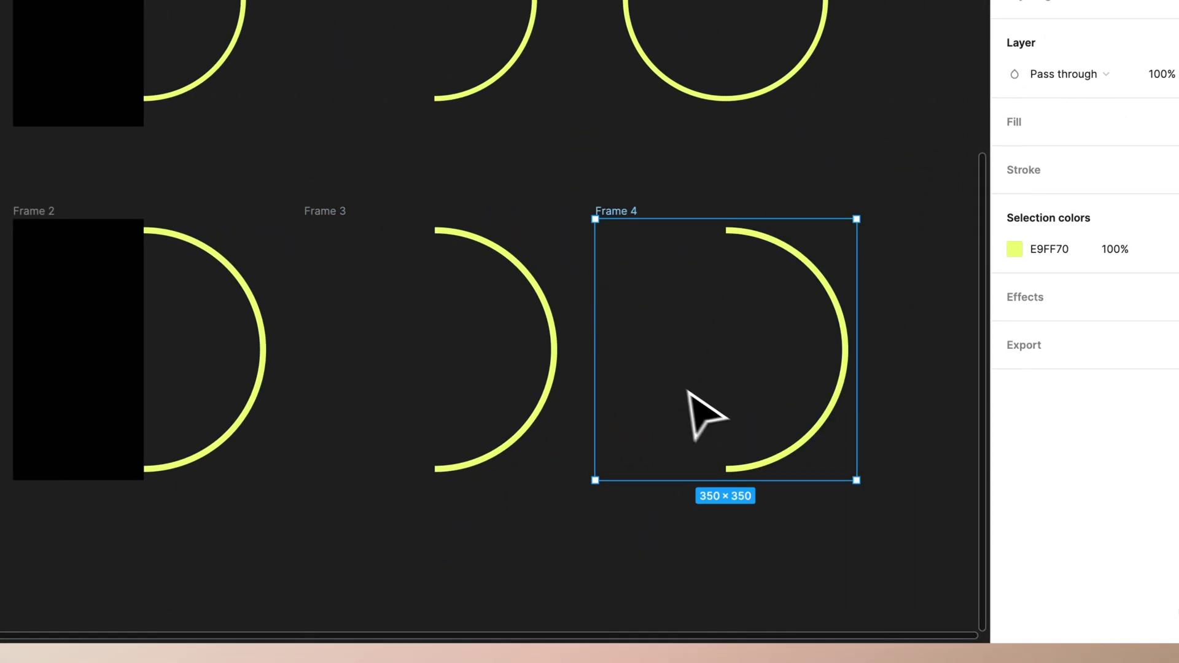
Rotate one half circle in Frame 4 to 0° so the two arcs form a full ring
{"action": "left_click", "coordinate": [820, 420]}
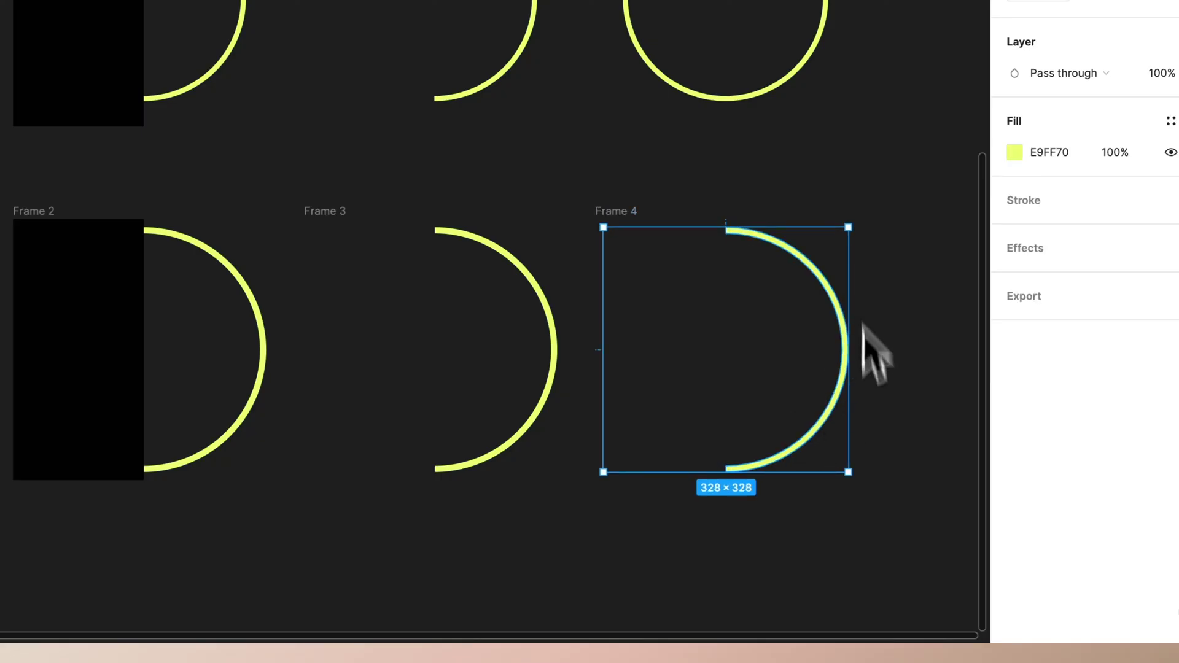
{"action": "left_click_drag", "start_coordinate": [854, 483], "coordinate": [631, 253]}
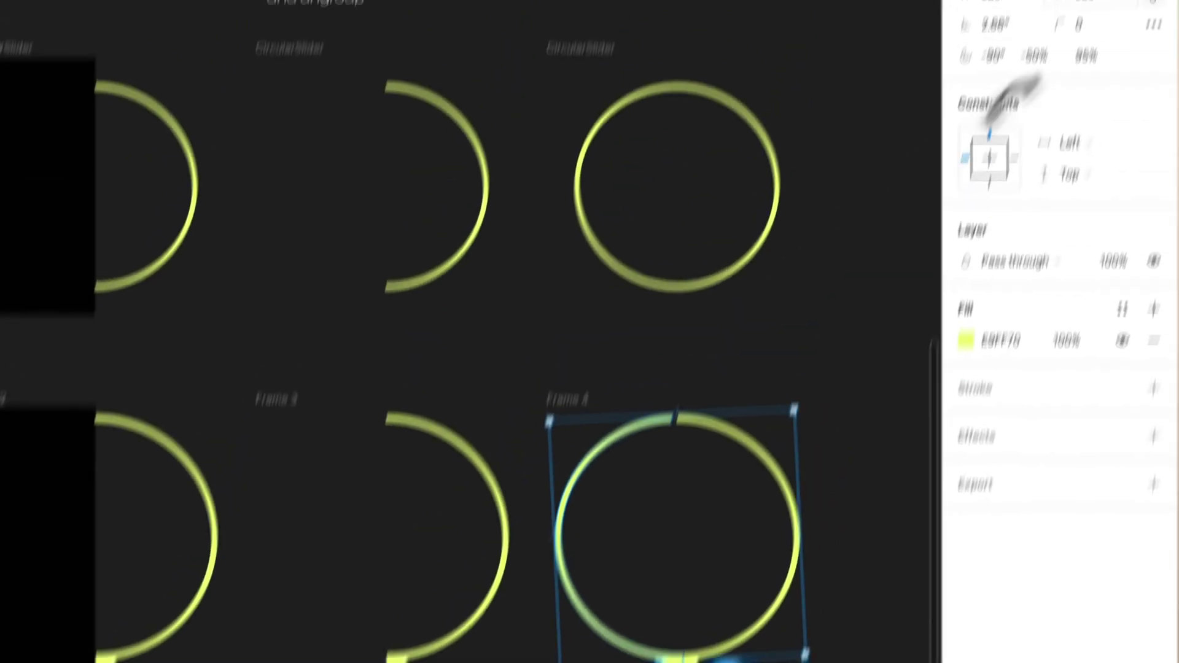
{"action": "left_click", "coordinate": [962, 154]}
{"action": "type", "text": "0"}
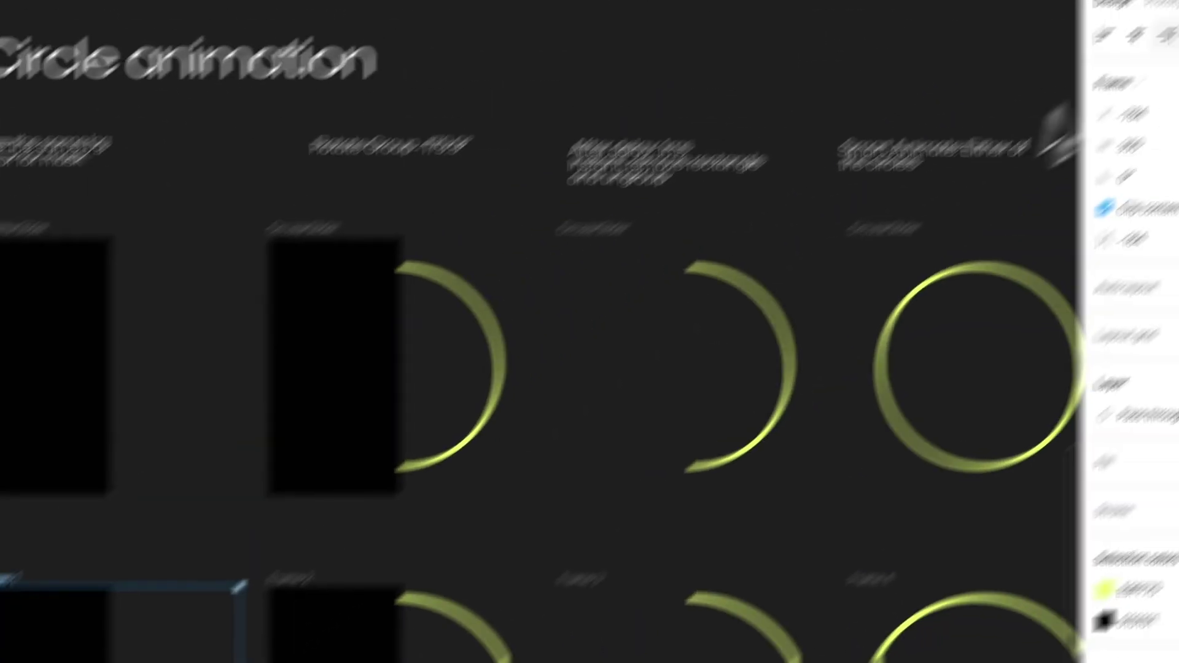
Connect Frame 1 to Frame 2 with a Navigate to prototype interaction using Smart animate
{"action": "left_click", "coordinate": [1013, 129]}
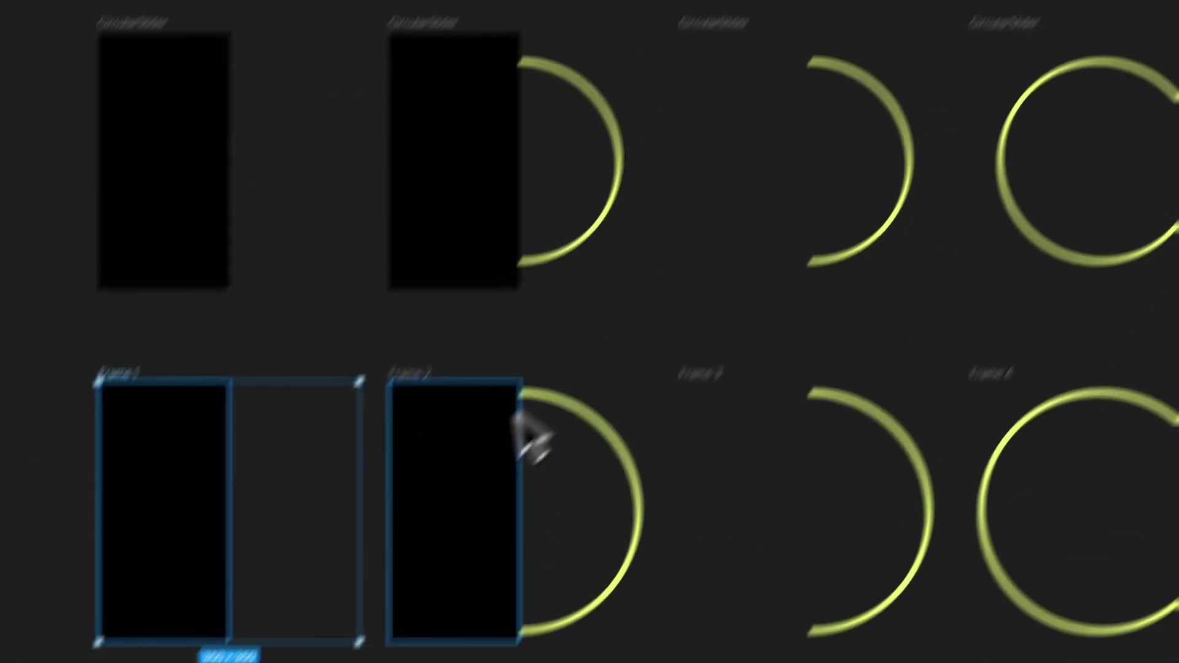
{"action": "mouse_move", "coordinate": [528, 511]}
{"action": "left_click_drag", "start_coordinate": [443, 402], "coordinate": [531, 426]}
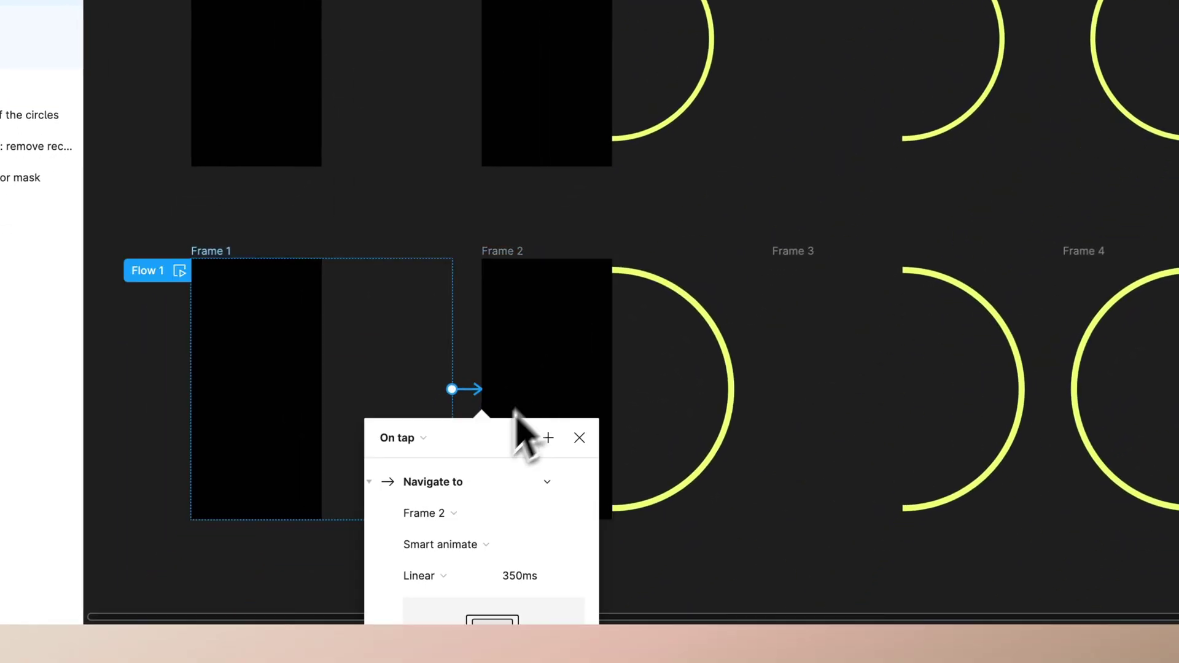
{"action": "scroll", "coordinate": [676, 498], "scroll_direction": "down", "scroll_amount": 5}
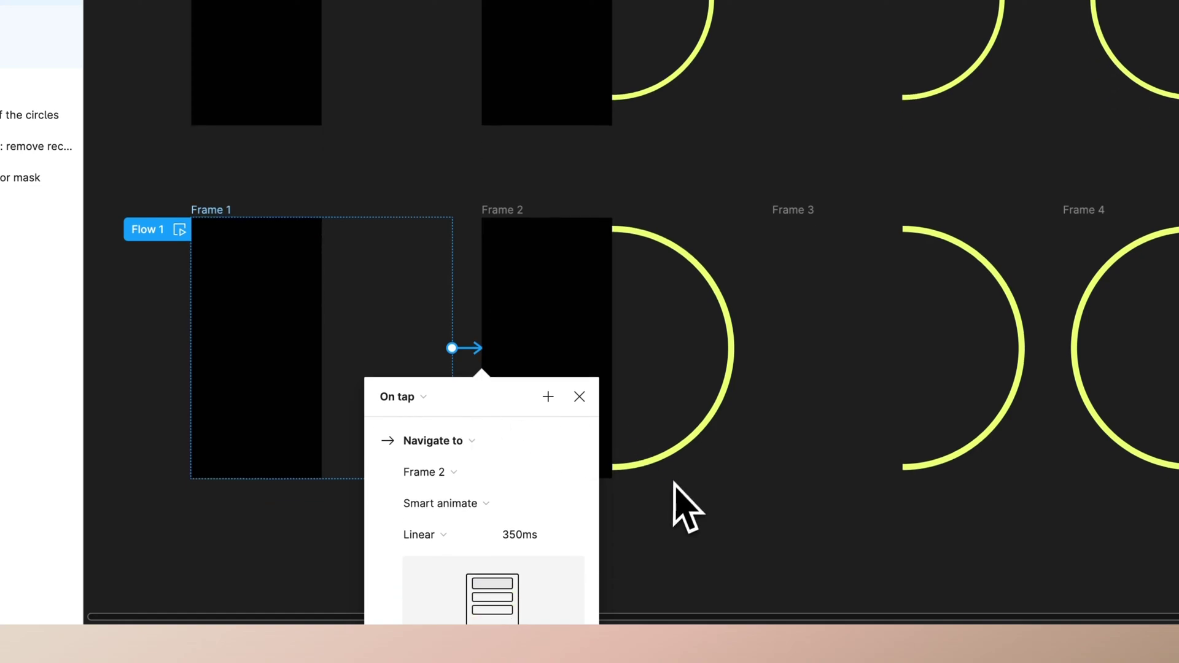
Keep Linear easing on the Frame 1 to Frame 2 interaction and set its trigger to After delay with 1ms
{"action": "left_click", "coordinate": [453, 432]}
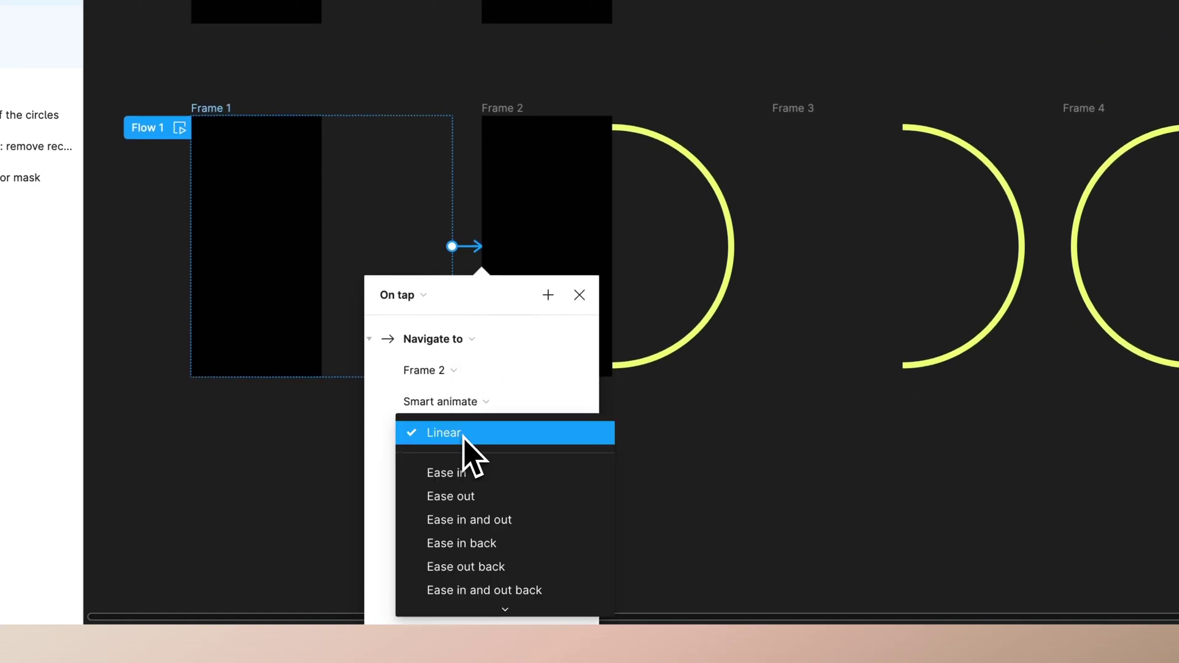
{"action": "left_click", "coordinate": [462, 387]}
{"action": "left_click", "coordinate": [406, 295]}
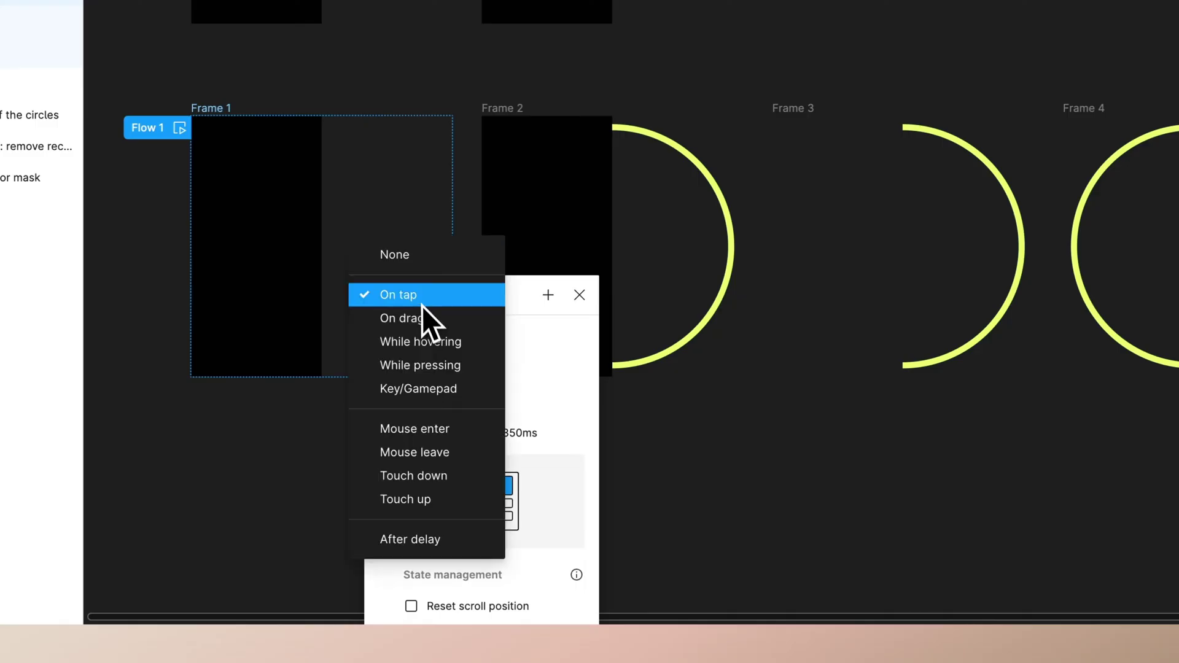
{"action": "left_click", "coordinate": [423, 538]}
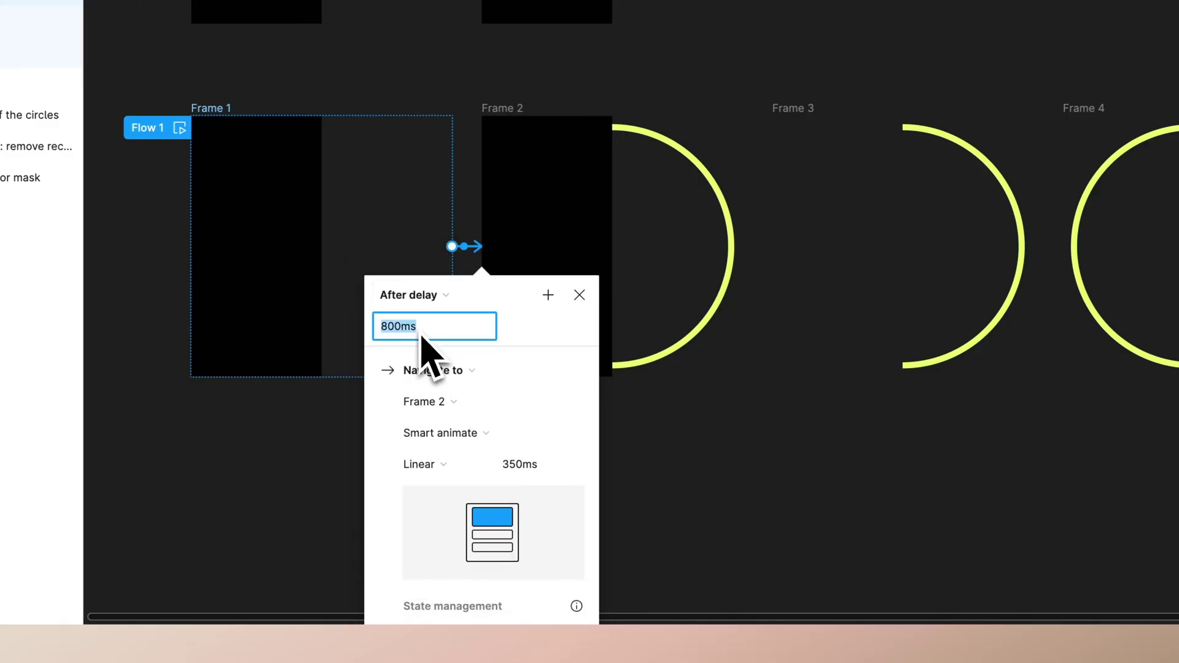
{"action": "scroll", "coordinate": [467, 437], "scroll_direction": "down", "scroll_amount": 8}
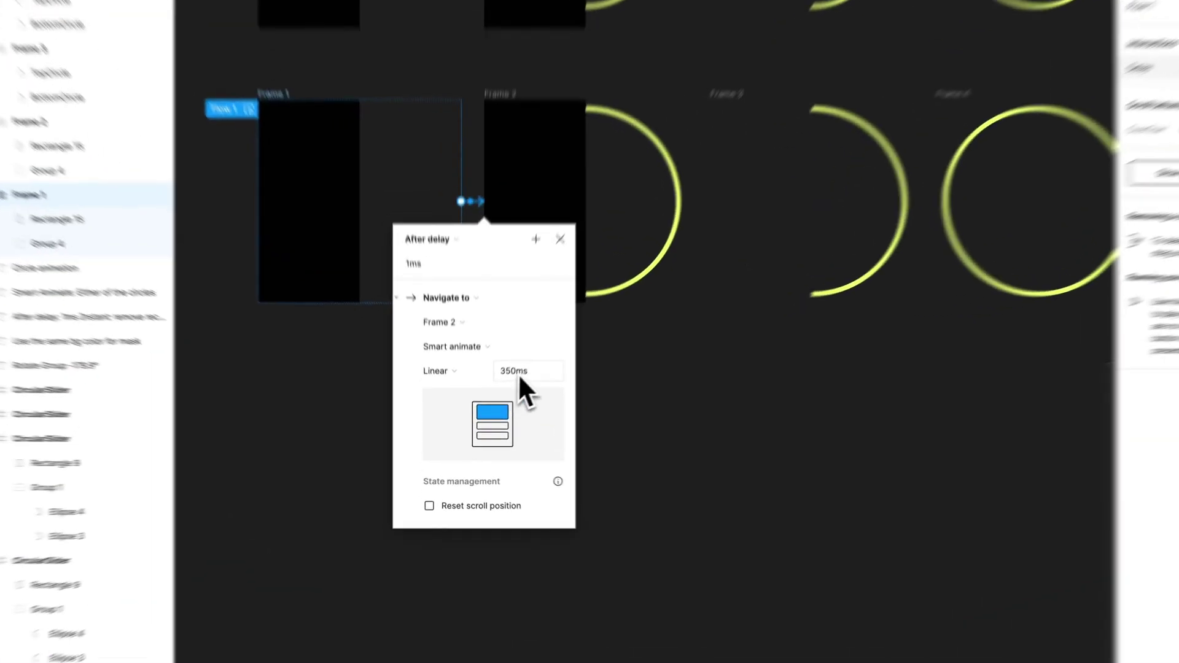
Set the Smart animate duration of the Frame 1 to Frame 2 interaction to 5000ms and deselect it
{"action": "left_click", "coordinate": [509, 399]}
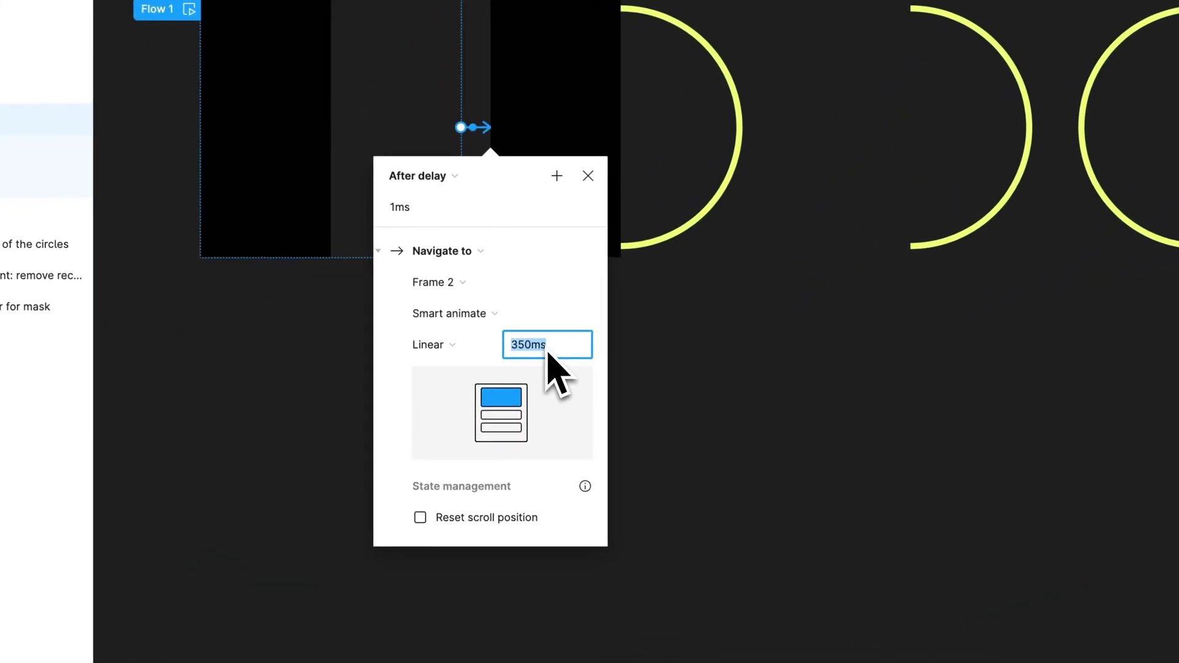
{"action": "type", "text": "5000"}
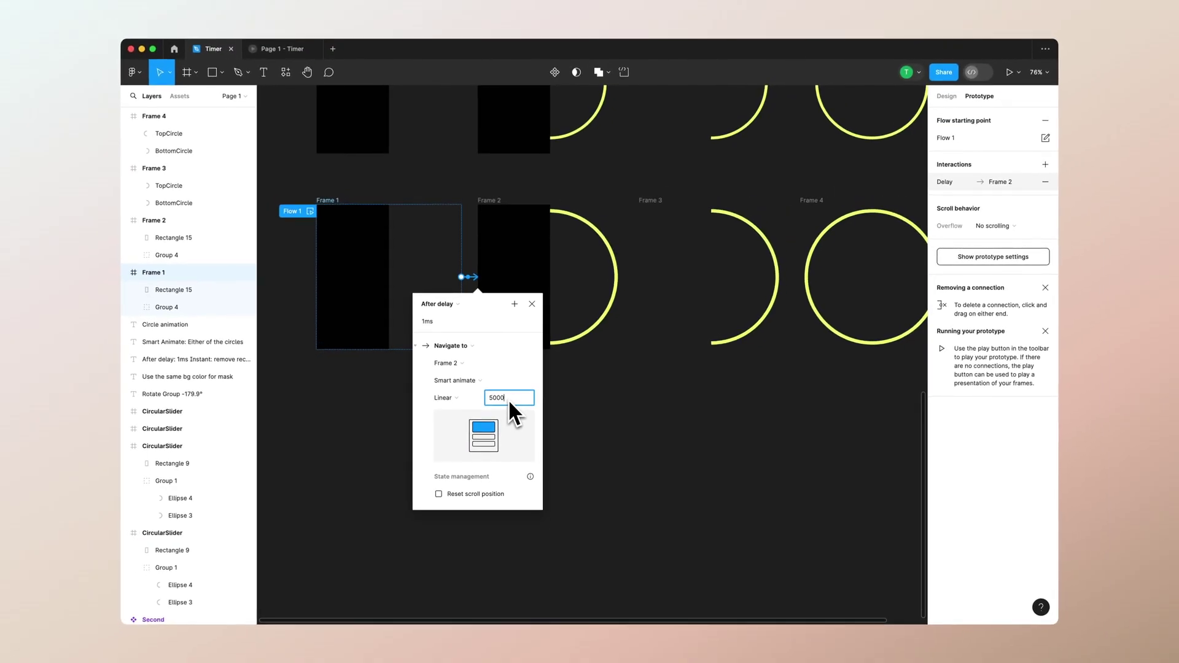
{"action": "key", "text": "Return"}
{"action": "scroll", "coordinate": [527, 264], "scroll_direction": "up", "scroll_amount": 2}
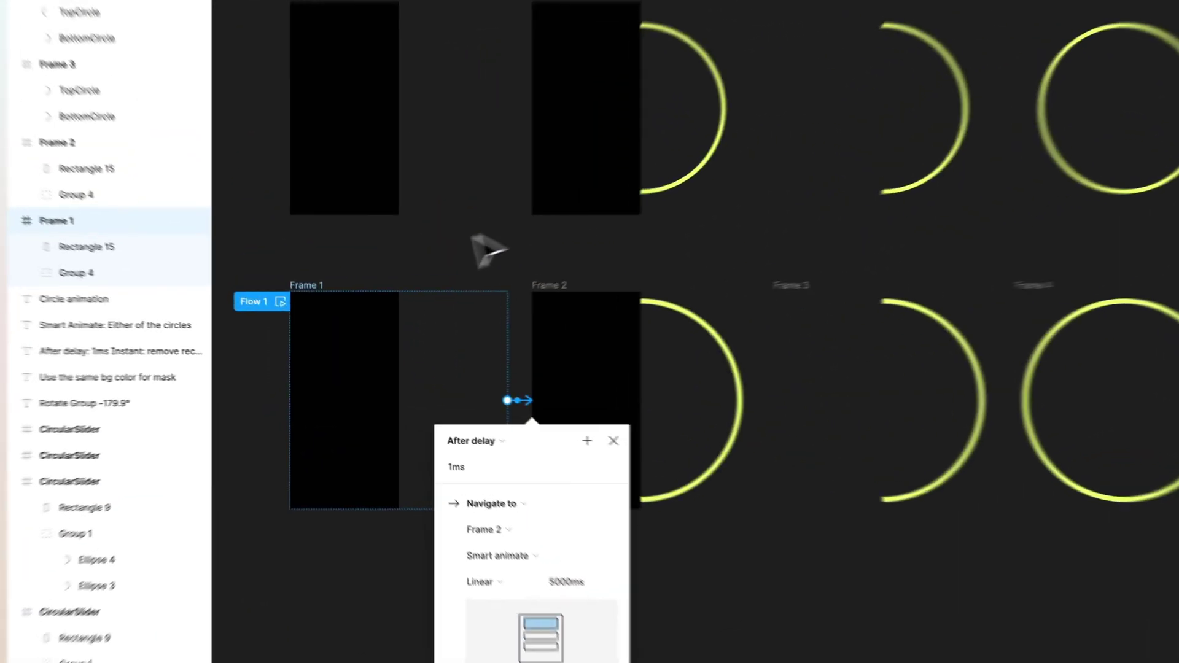
{"action": "left_click", "coordinate": [472, 236]}
Preview the prototype from Frame 1 to check the first half of the ring animation, and close the preview
{"action": "left_click", "coordinate": [307, 285]}
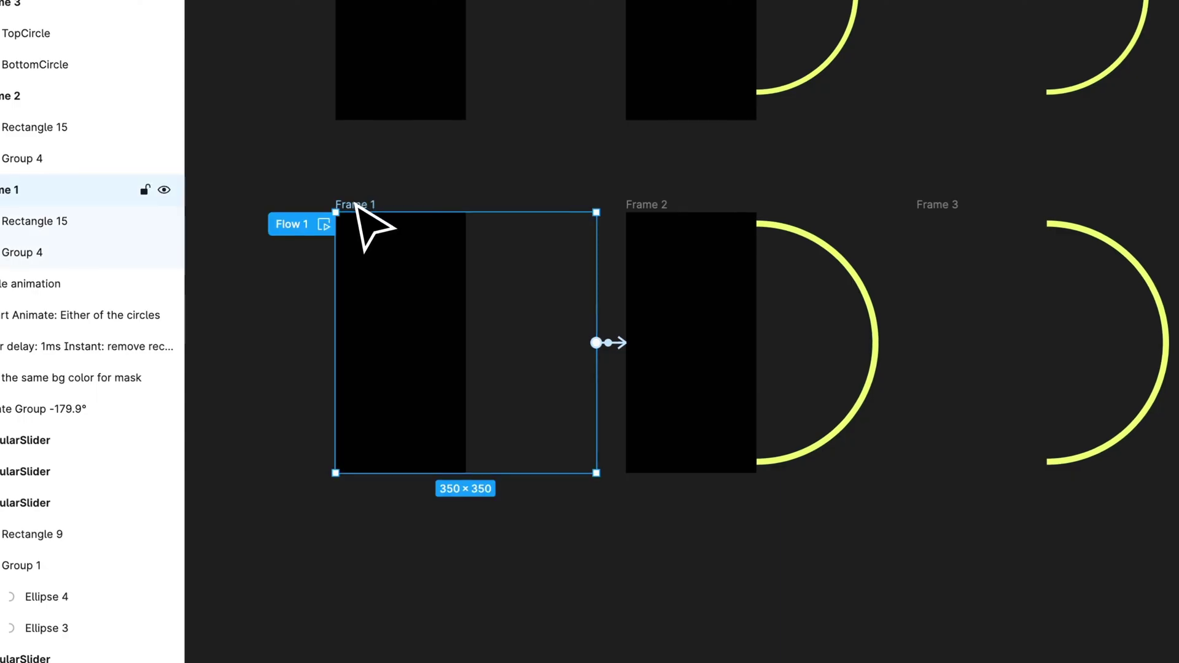
{"action": "key", "text": "shift+space"}
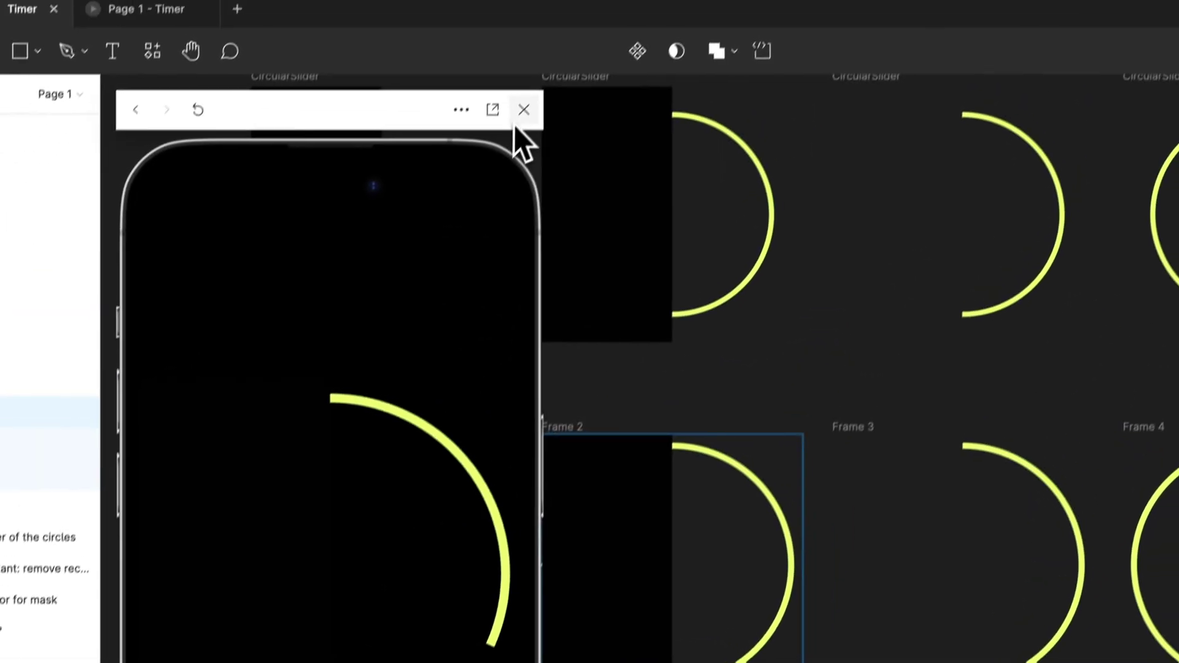
{"action": "left_click", "coordinate": [523, 110]}
Connect Frame 2 to Frame 3 with a Navigate to interaction triggered After delay of 1ms
{"action": "scroll", "coordinate": [672, 541], "scroll_direction": "right", "scroll_amount": 2}
{"action": "scroll", "coordinate": [673, 541], "scroll_direction": "up", "scroll_amount": 1}
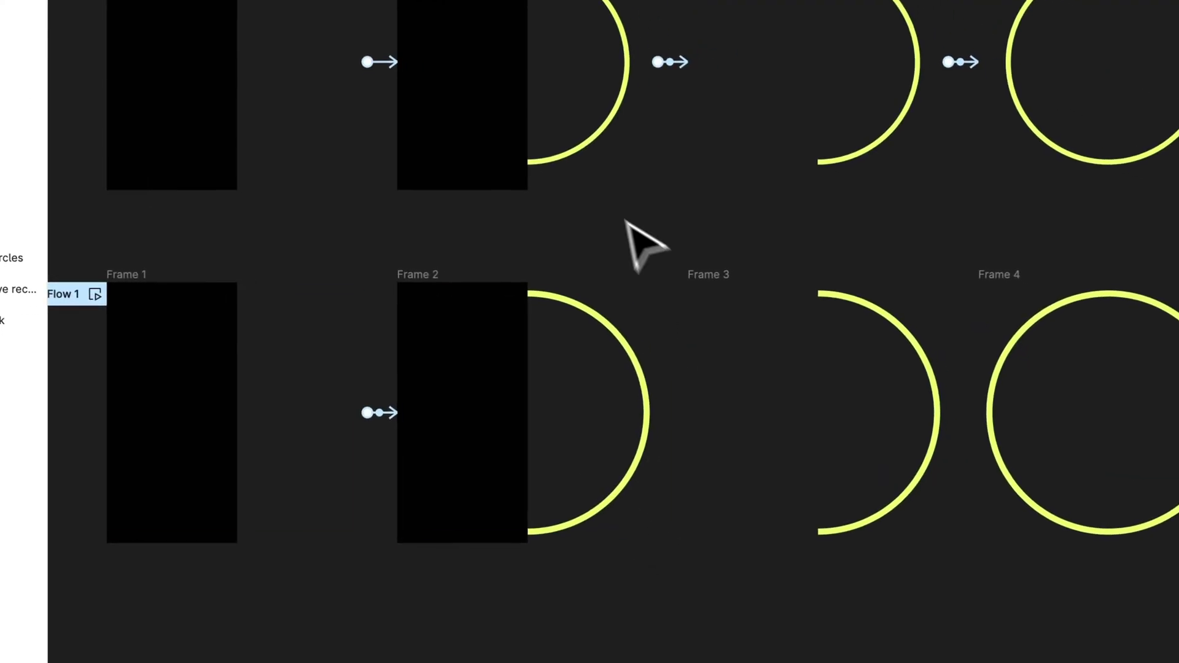
{"action": "left_click", "coordinate": [424, 273]}
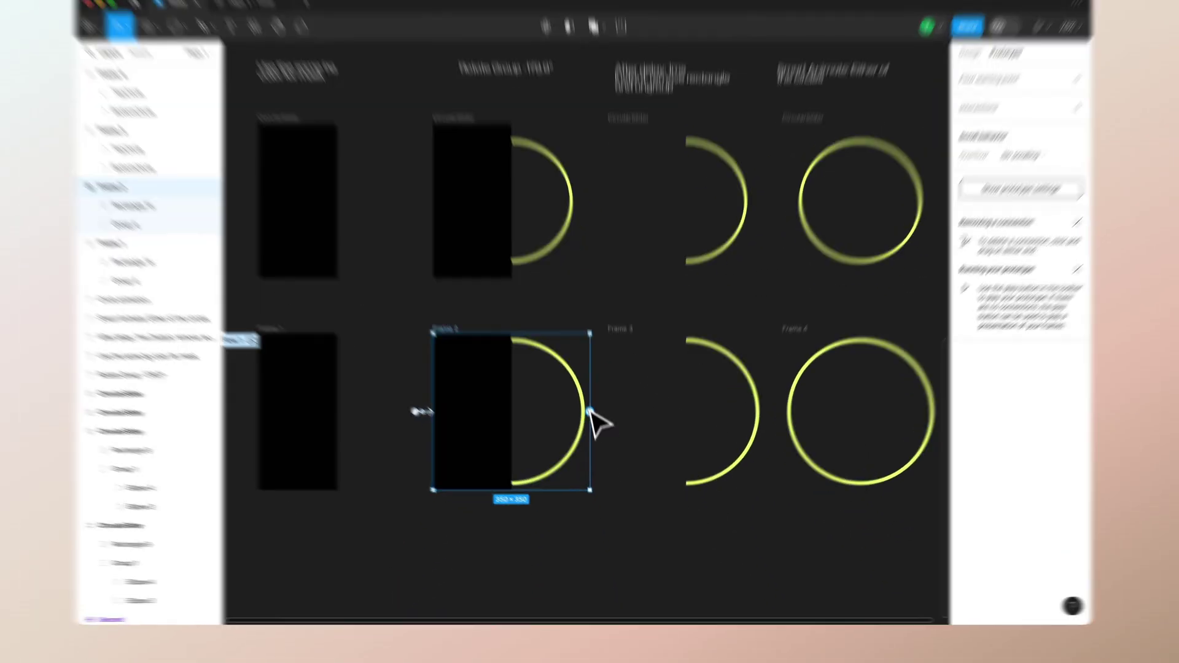
{"action": "left_click_drag", "start_coordinate": [595, 427], "coordinate": [688, 427]}
{"action": "left_click", "coordinate": [521, 321]}
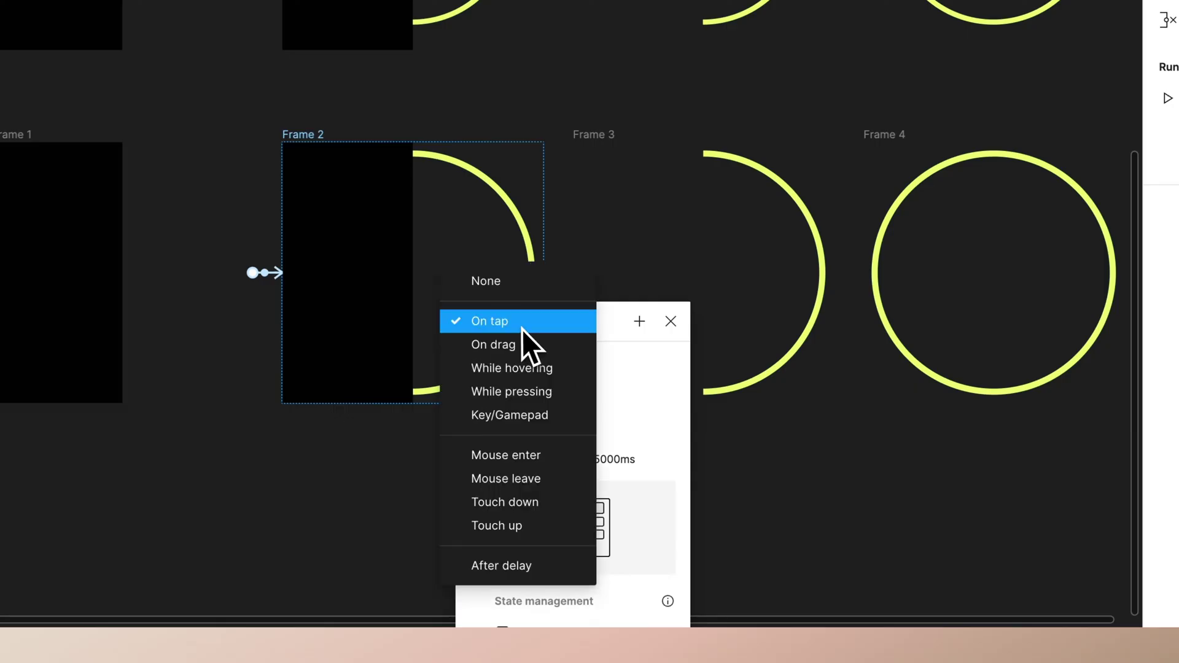
{"action": "left_click", "coordinate": [647, 563]}
{"action": "left_click", "coordinate": [620, 352]}
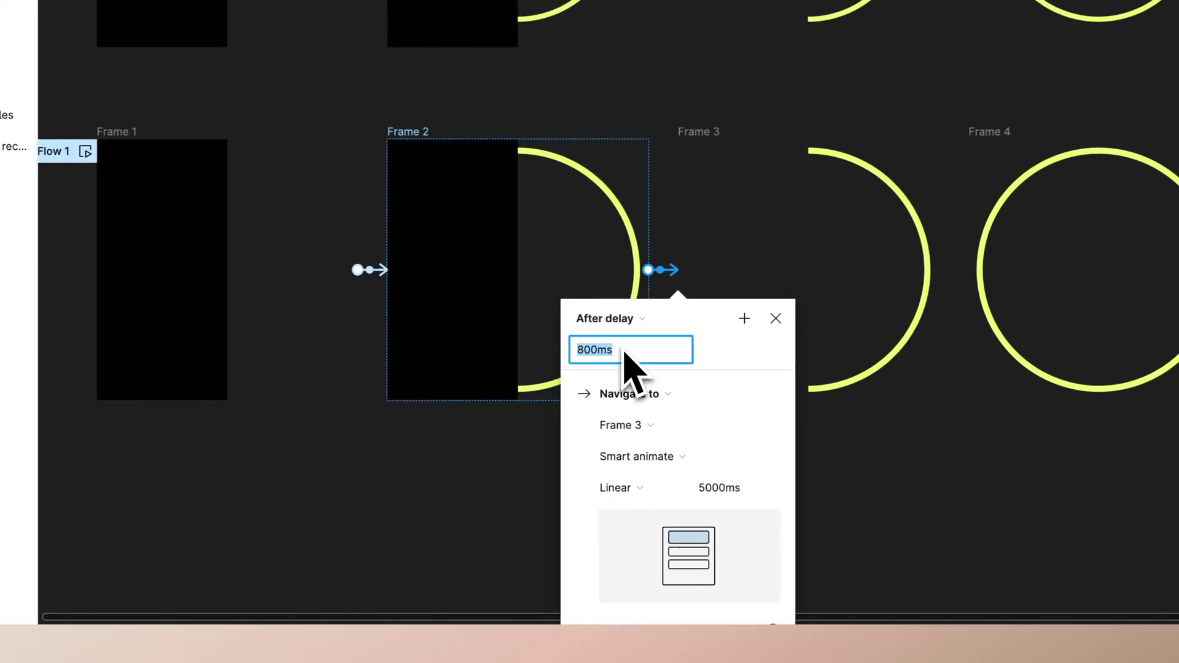
{"action": "type", "text": "1"}
{"action": "key", "text": "Return"}
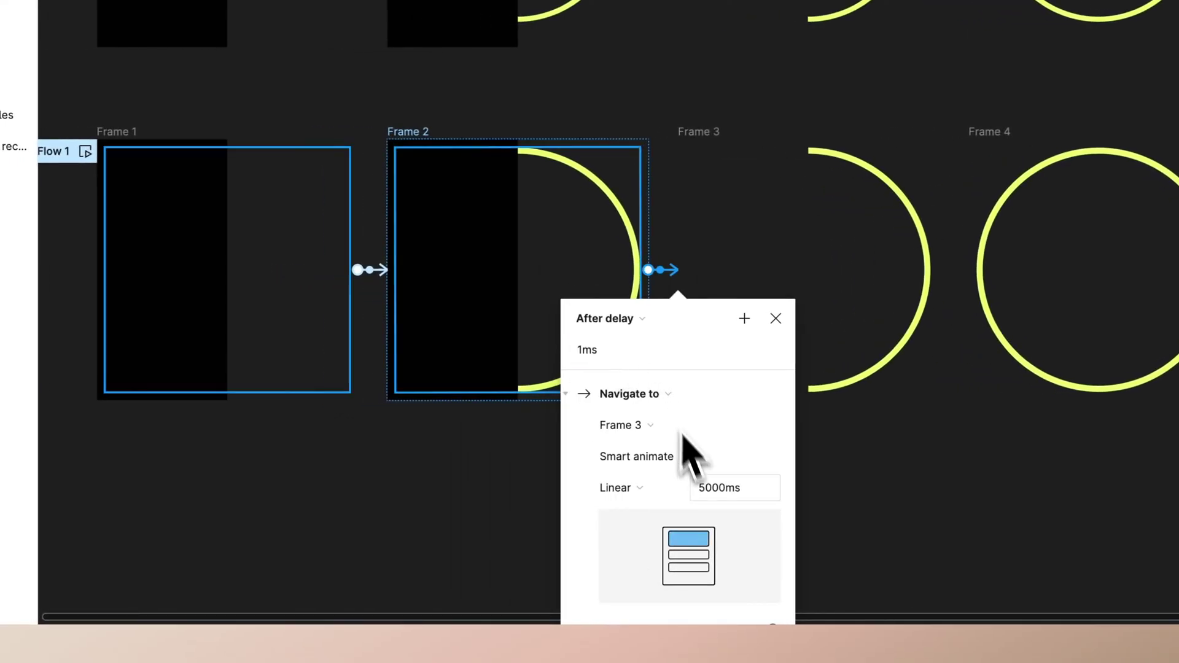
Switch the Frame 2 to Frame 3 transition to Instant and deselect the interaction
{"action": "left_click", "coordinate": [660, 461]}
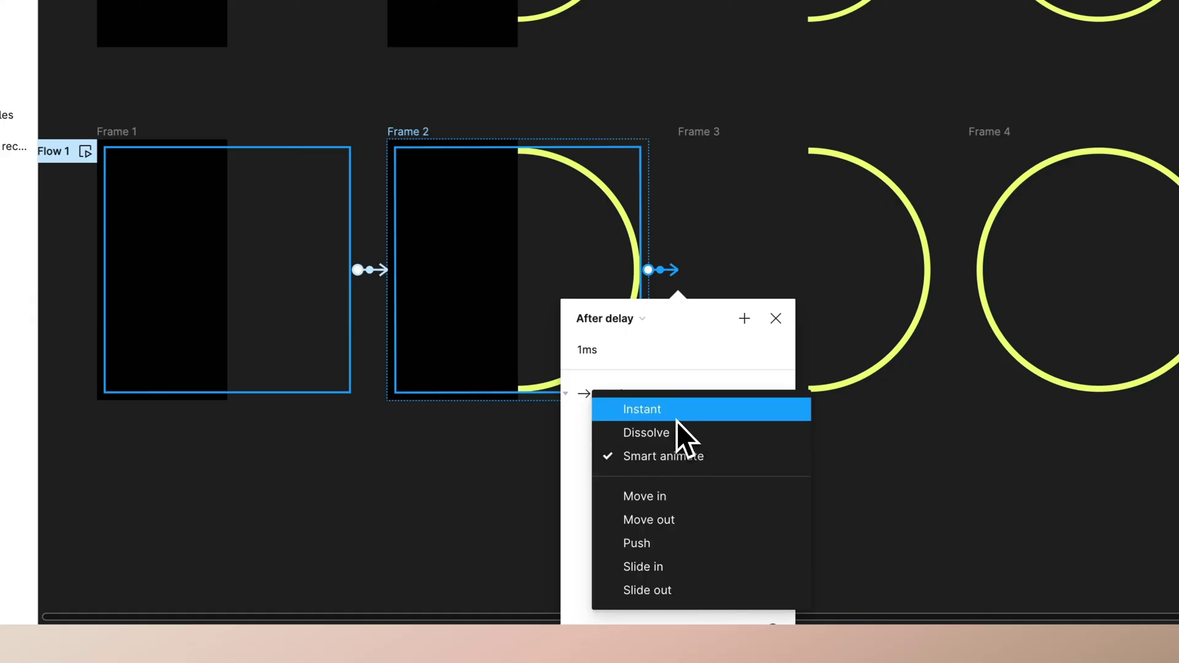
{"action": "left_click", "coordinate": [676, 416]}
{"action": "left_click", "coordinate": [514, 504]}
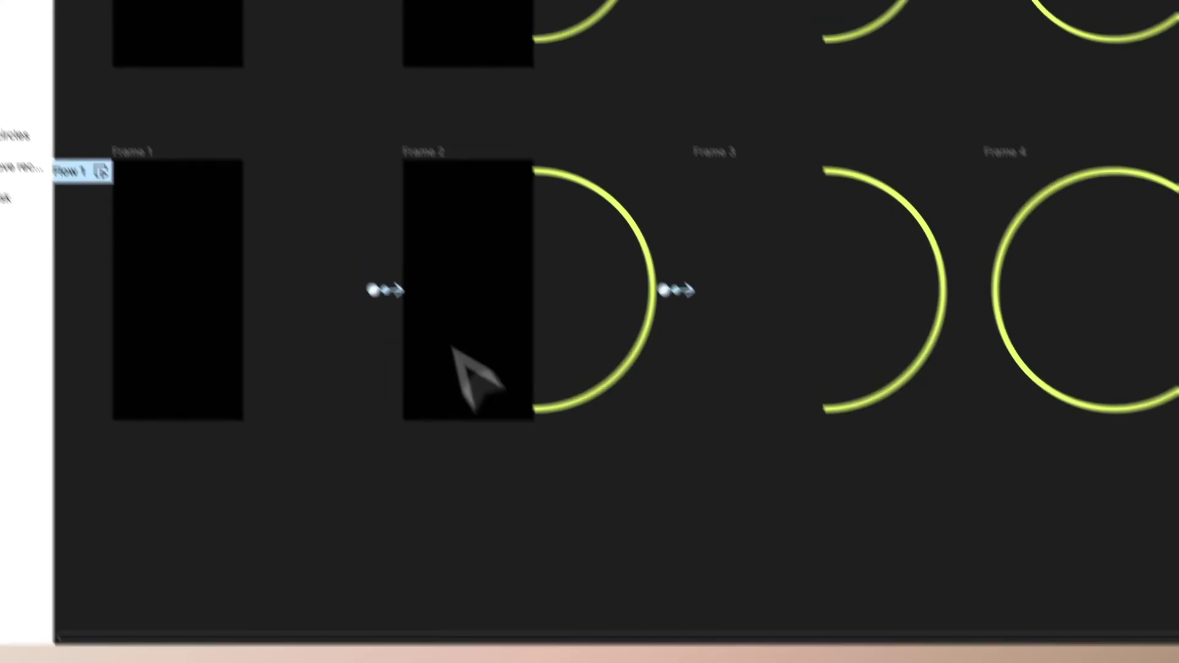
Connect Frame 3 to Frame 4 with a Navigate to interaction triggered After delay of 1ms
{"action": "scroll", "coordinate": [466, 212], "scroll_direction": "right", "scroll_amount": 5}
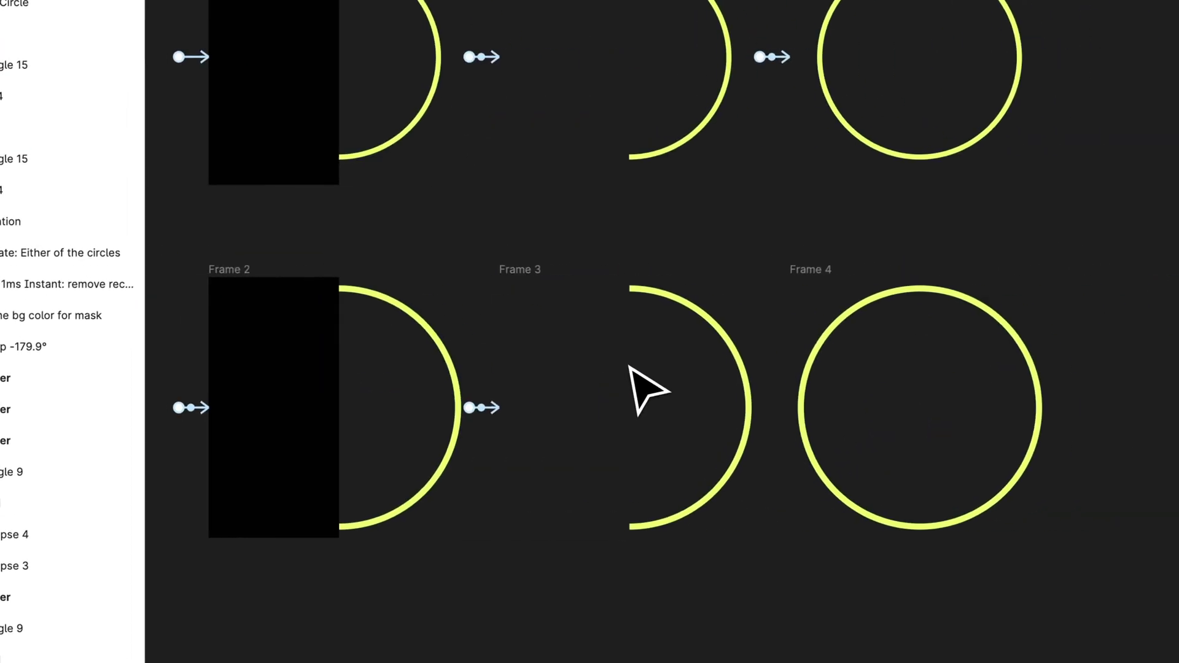
{"action": "left_click", "coordinate": [534, 273]}
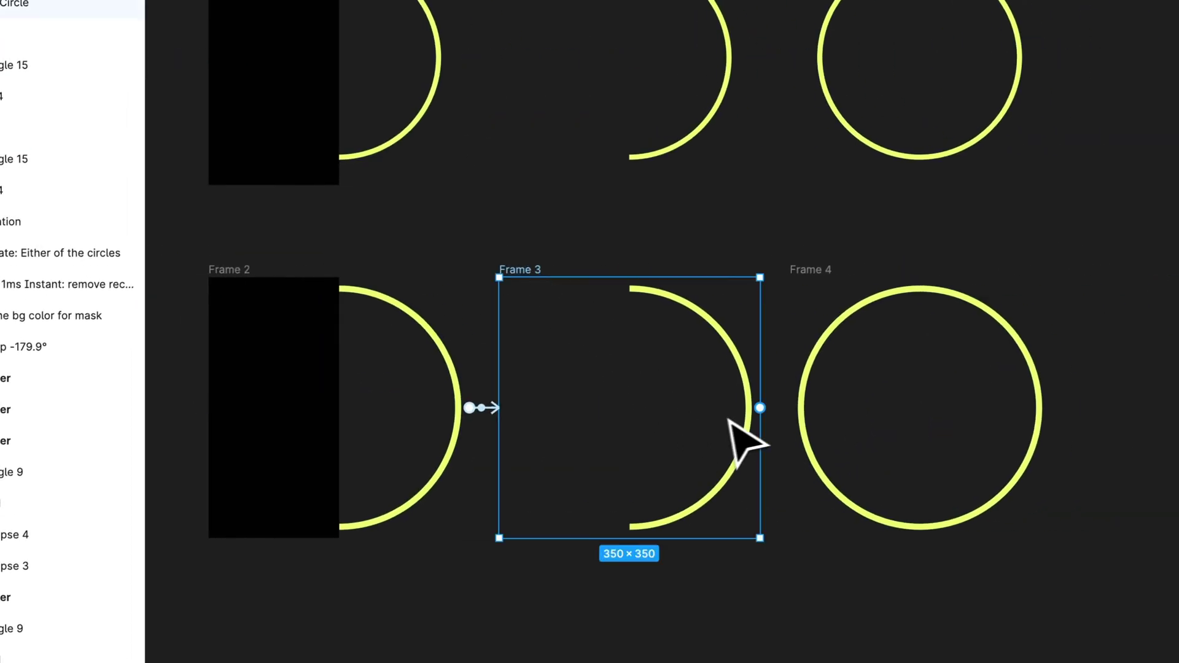
{"action": "left_click_drag", "start_coordinate": [760, 408], "coordinate": [832, 412]}
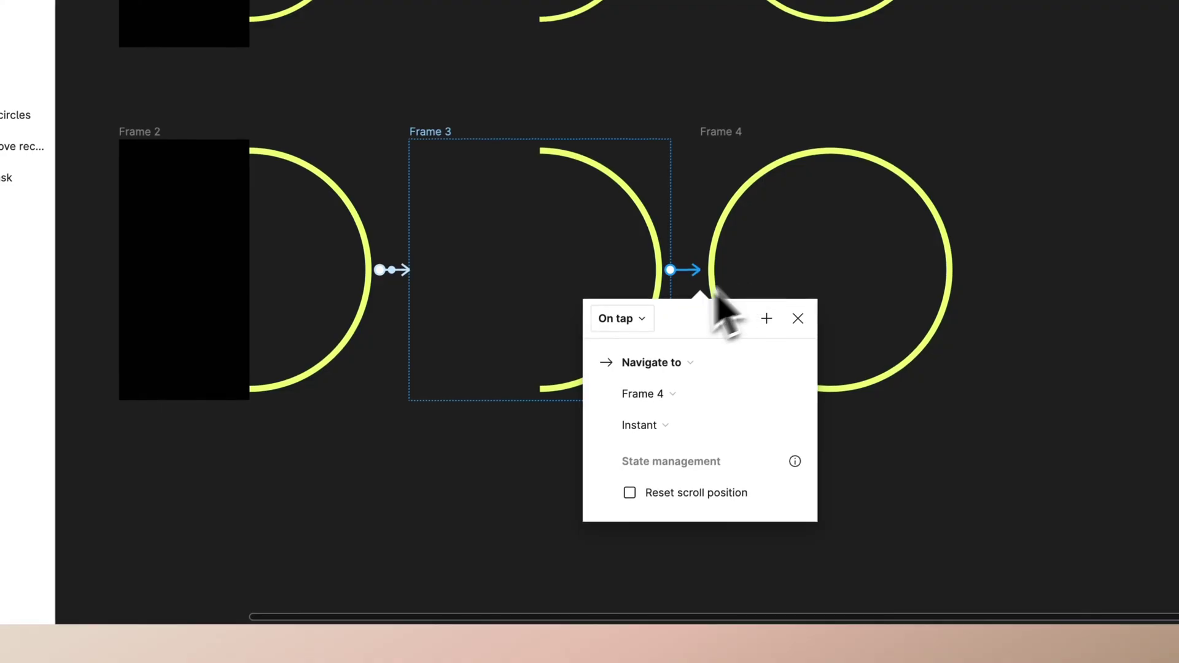
{"action": "left_click", "coordinate": [639, 324]}
{"action": "left_click", "coordinate": [652, 562]}
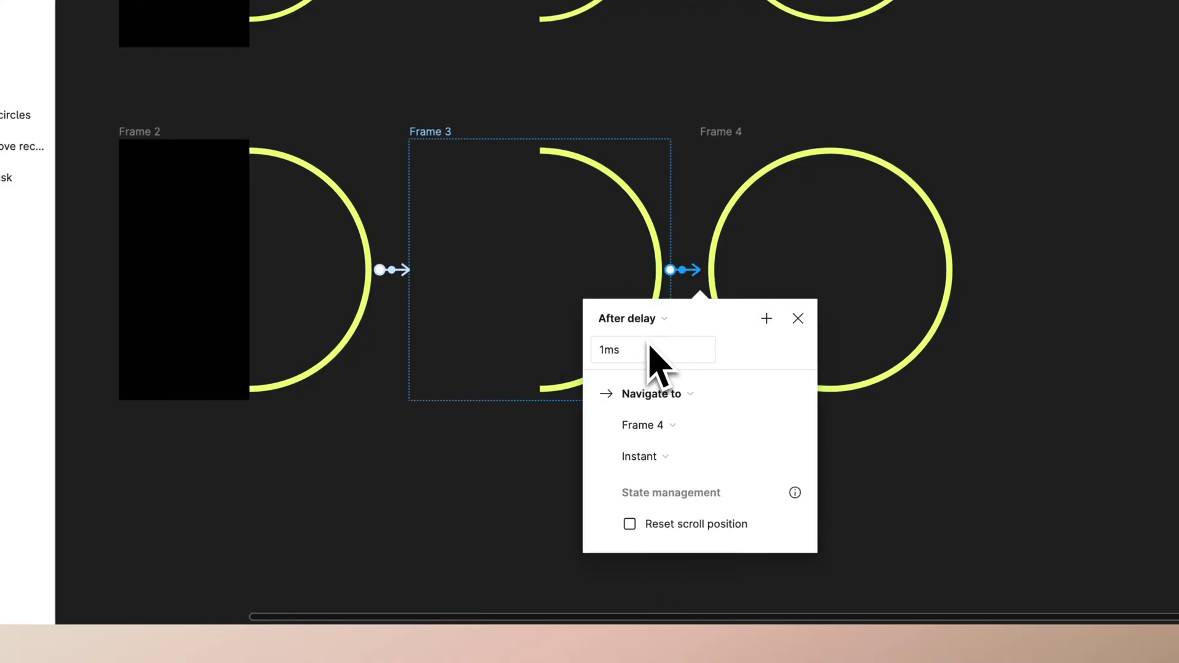
Switch the Frame 3 to Frame 4 transition to Smart animate with Linear easing and 5000ms
{"action": "left_click", "coordinate": [666, 456]}
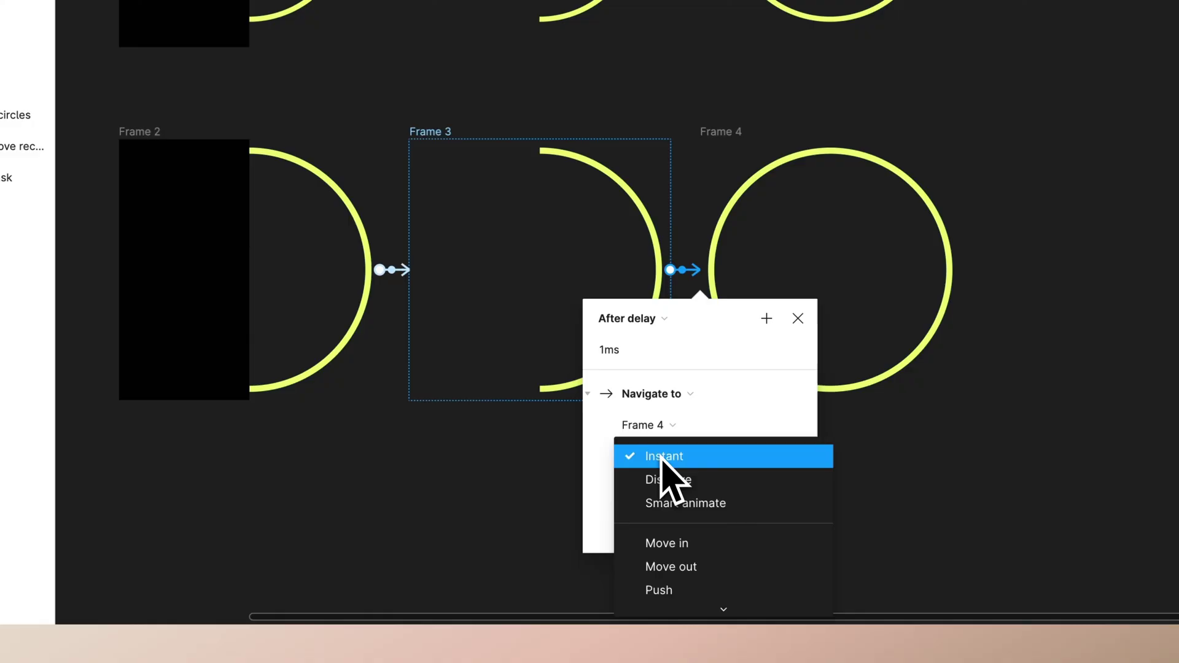
{"action": "left_click", "coordinate": [706, 472]}
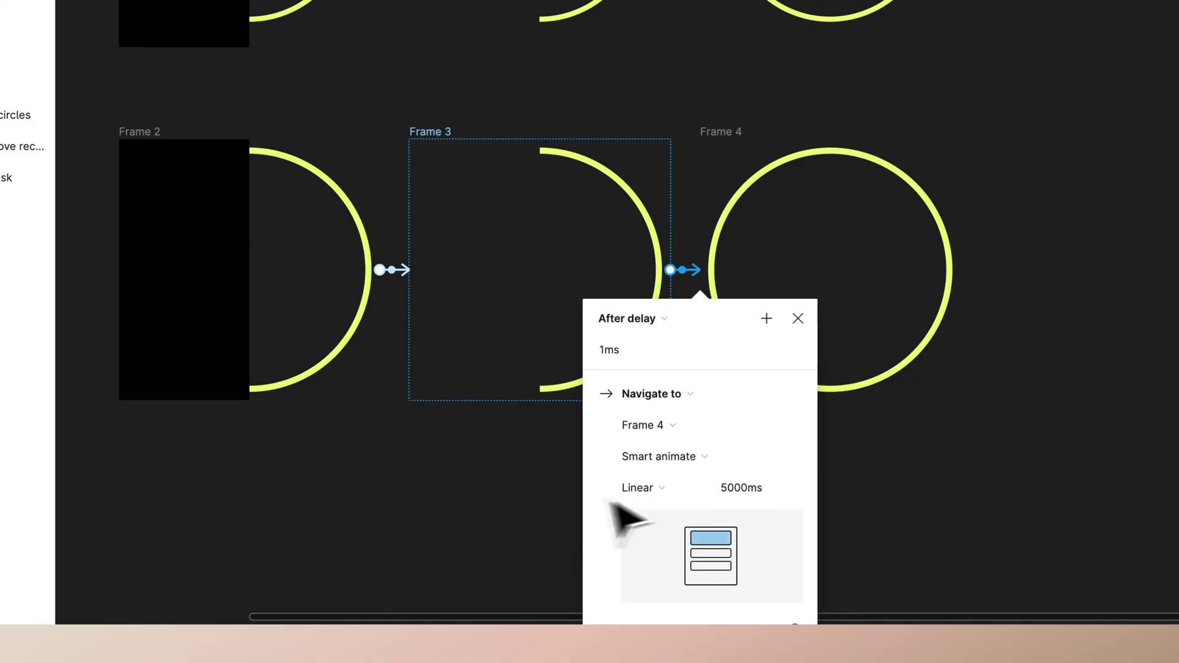
{"action": "left_click", "coordinate": [460, 514]}
Preview the whole flow from Frame 1 to check the full ring animation, and close the preview
{"action": "scroll", "coordinate": [460, 516], "scroll_direction": "down", "scroll_amount": 1}
{"action": "scroll", "coordinate": [463, 523], "scroll_direction": "left", "scroll_amount": 6}
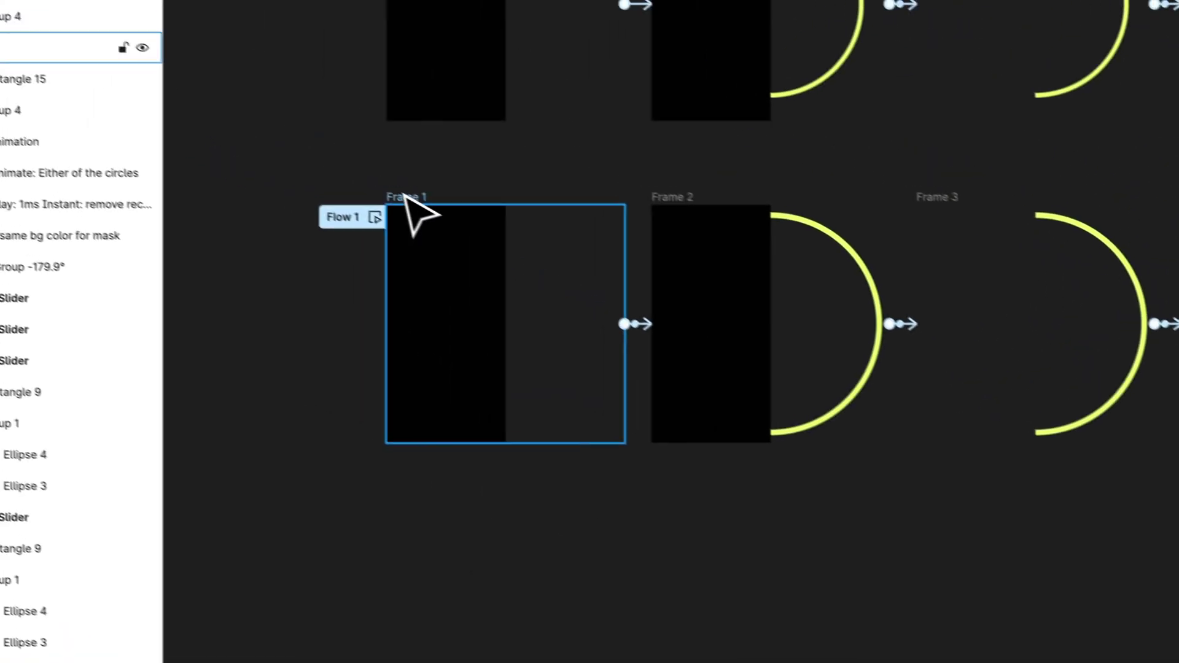
{"action": "key", "text": "shift+space"}
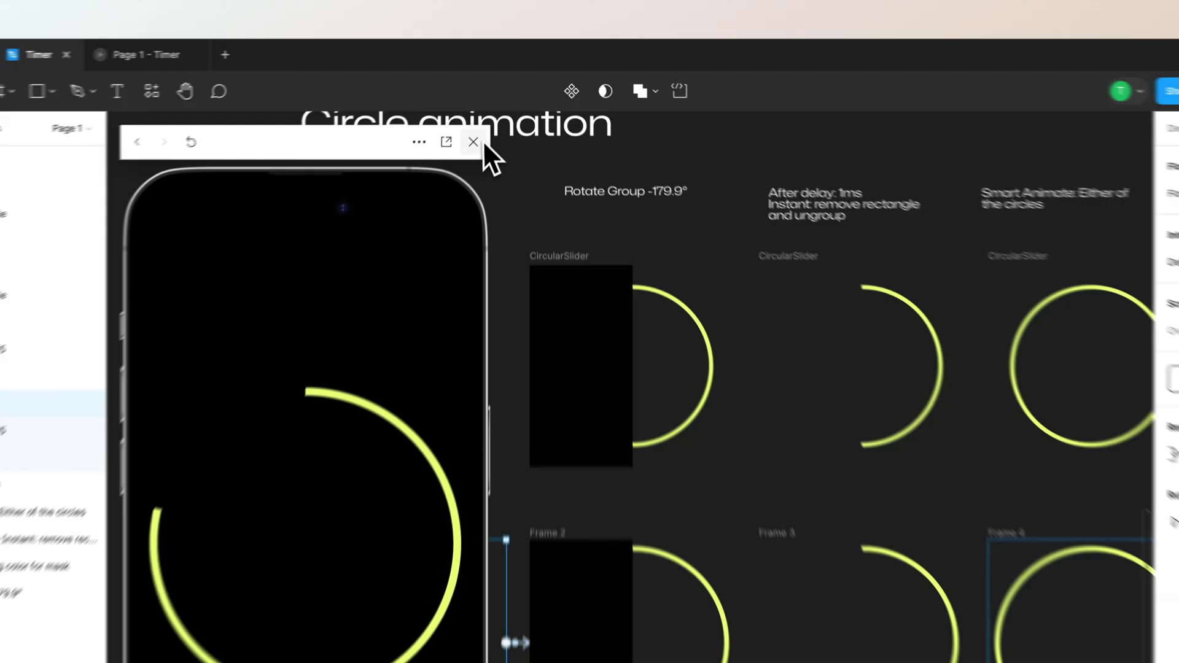
{"action": "left_click", "coordinate": [492, 105]}
Duplicate Frame 4 to add a fifth frame at the end of the row
{"action": "scroll", "coordinate": [614, 264], "scroll_direction": "down", "scroll_amount": 4}
{"action": "scroll", "coordinate": [688, 313], "scroll_direction": "right", "scroll_amount": 3}
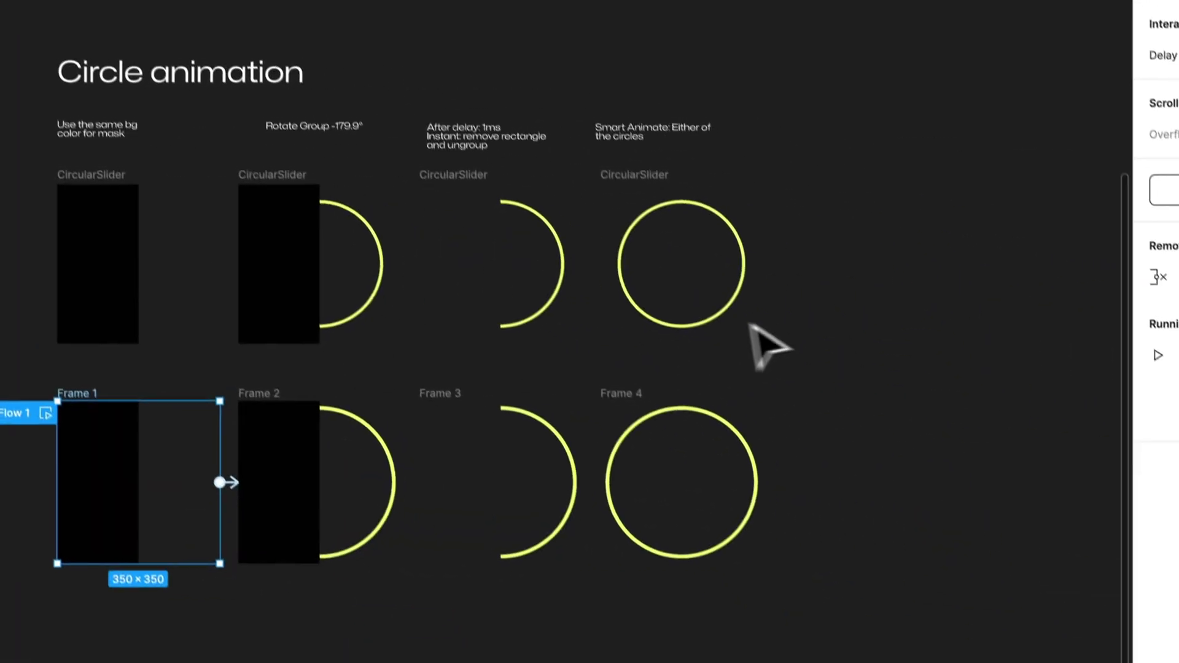
{"action": "left_click", "coordinate": [717, 330]}
{"action": "left_click", "coordinate": [614, 373]}
{"action": "key", "text": "ctrl+d"}
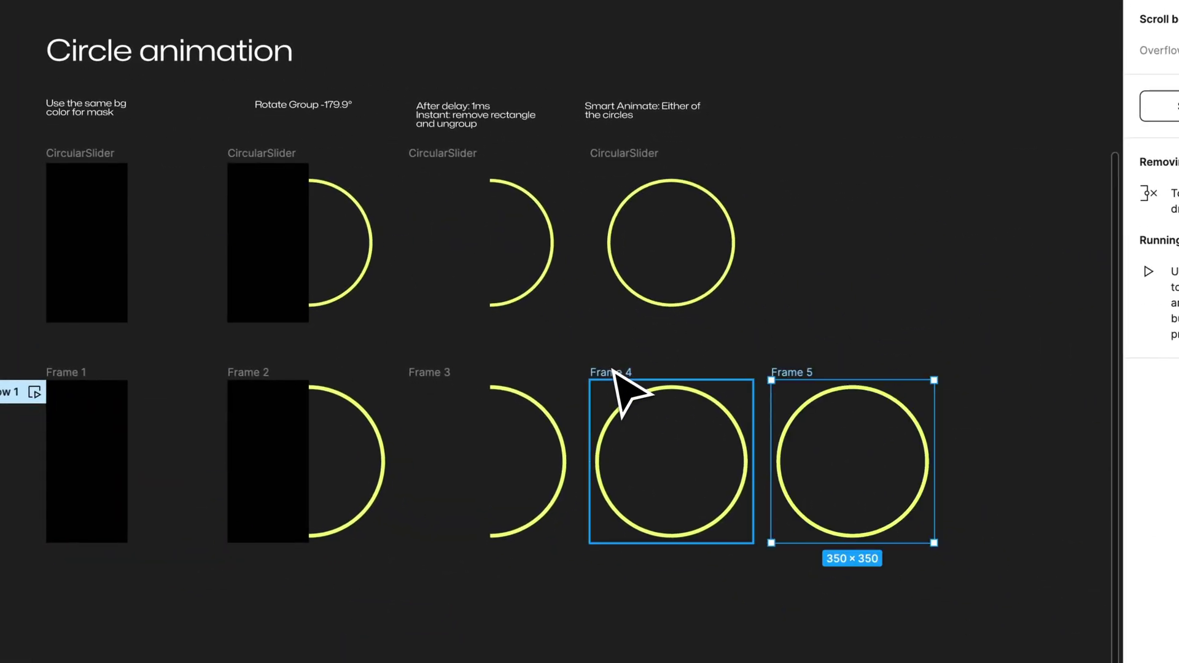
Change the fill of both half circles in Frame 5 from the design properties to a bright green
{"action": "scroll", "coordinate": [653, 321], "scroll_direction": "up", "scroll_amount": 5}
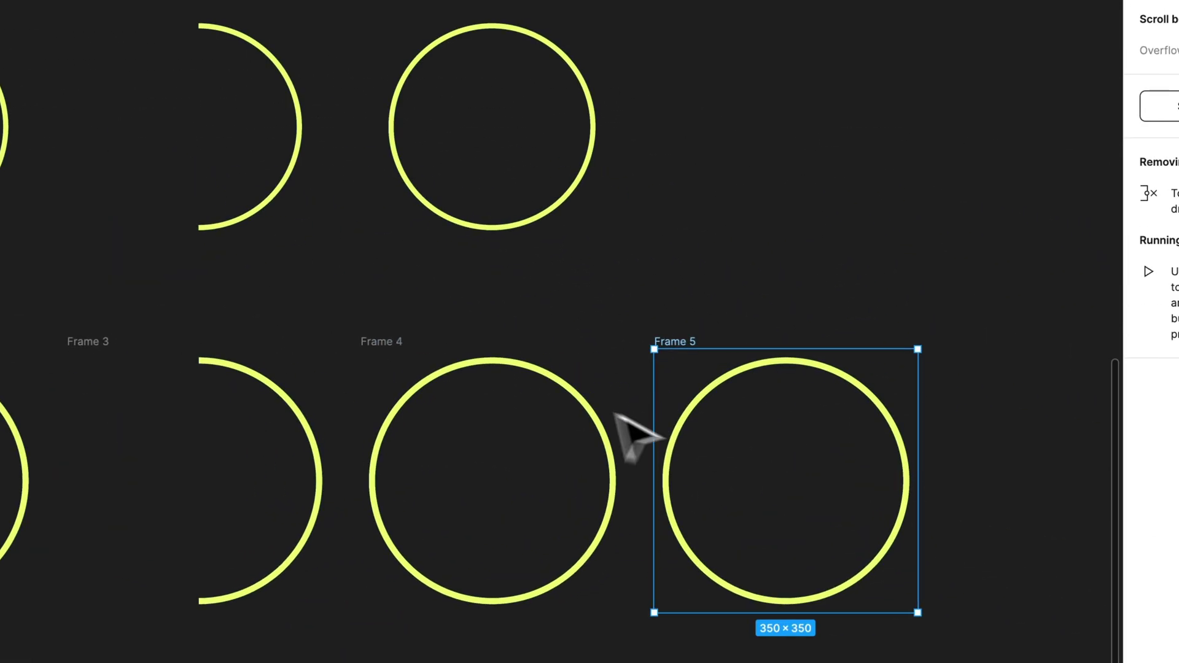
{"action": "left_click", "coordinate": [1035, 632]}
{"action": "left_click", "coordinate": [944, 129]}
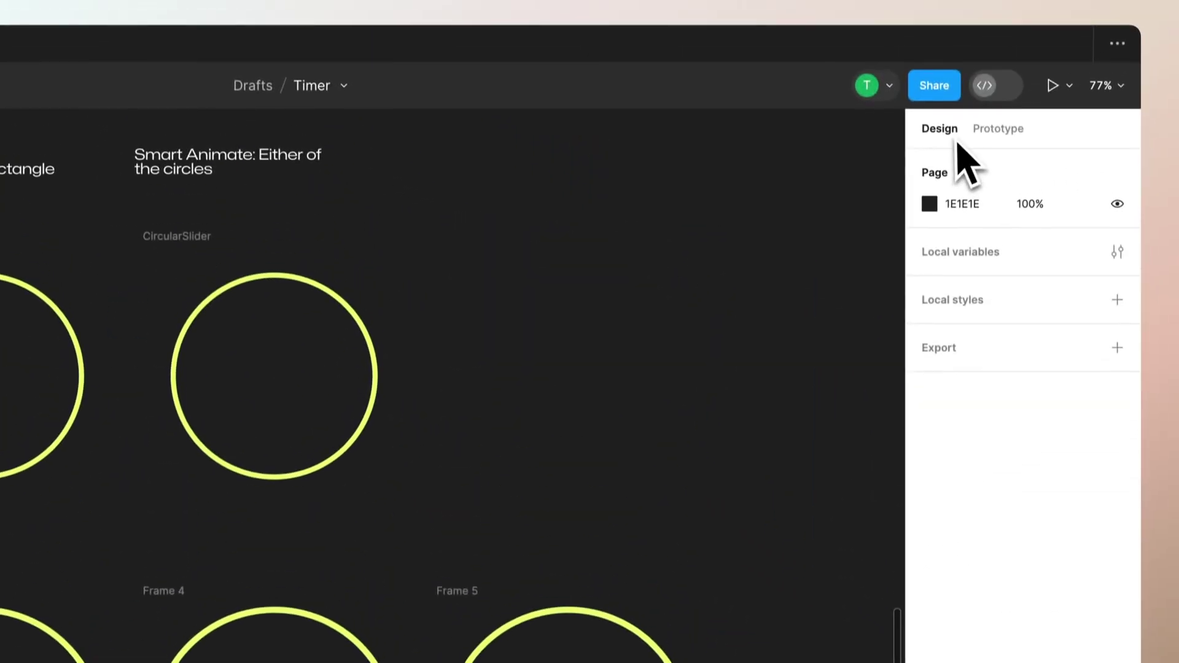
{"action": "left_click", "coordinate": [688, 459]}
{"action": "left_click_drag", "start_coordinate": [779, 539], "coordinate": [474, 263]}
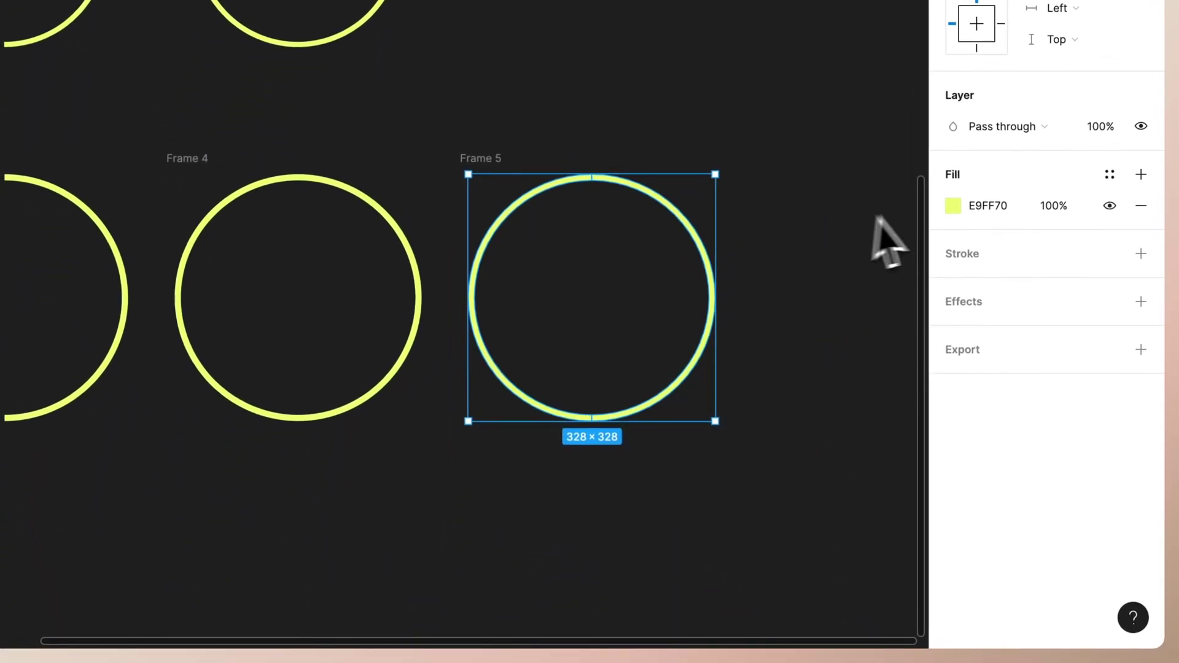
{"action": "left_click", "coordinate": [953, 205]}
{"action": "left_click_drag", "start_coordinate": [783, 409], "coordinate": [804, 406]}
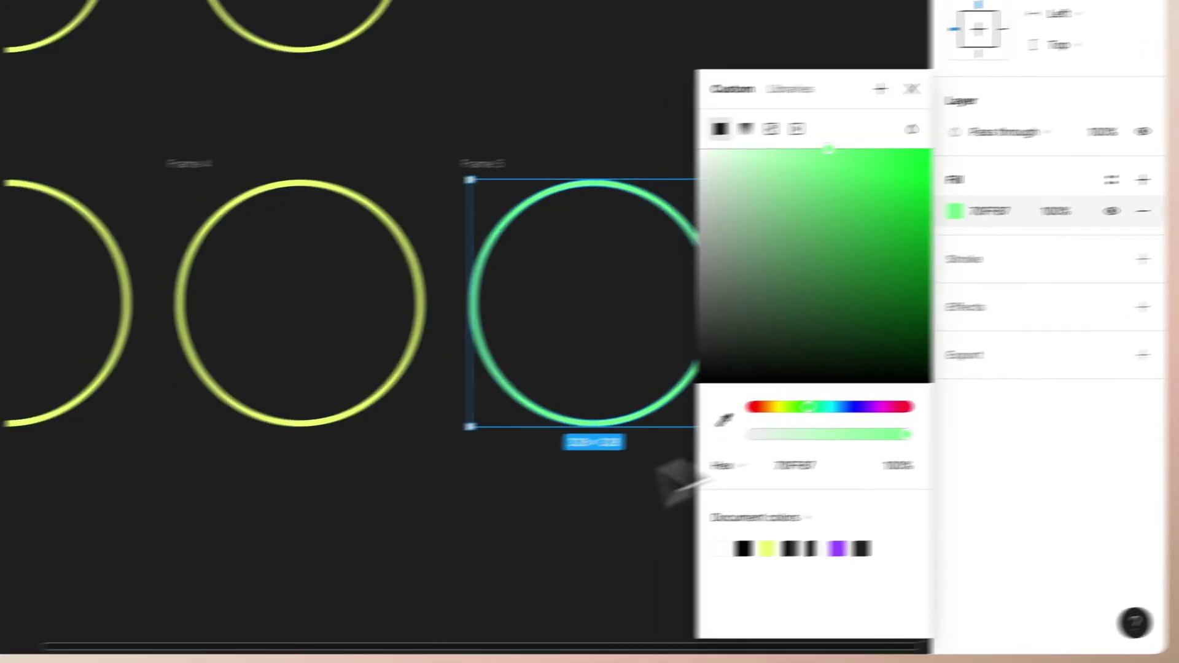
Connect Frame 4 to Frame 5 with a Smart animate Navigate to interaction triggered After delay of 1ms
{"action": "left_click", "coordinate": [242, 220]}
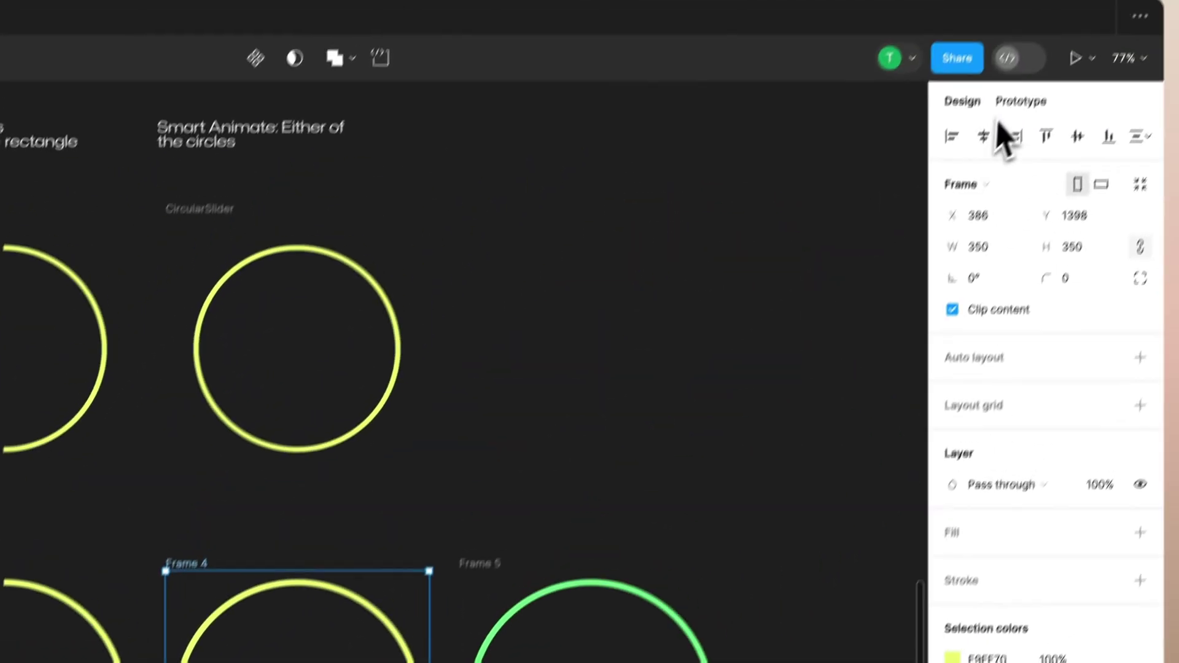
{"action": "left_click", "coordinate": [1017, 102]}
{"action": "left_click_drag", "start_coordinate": [422, 662], "coordinate": [611, 662]}
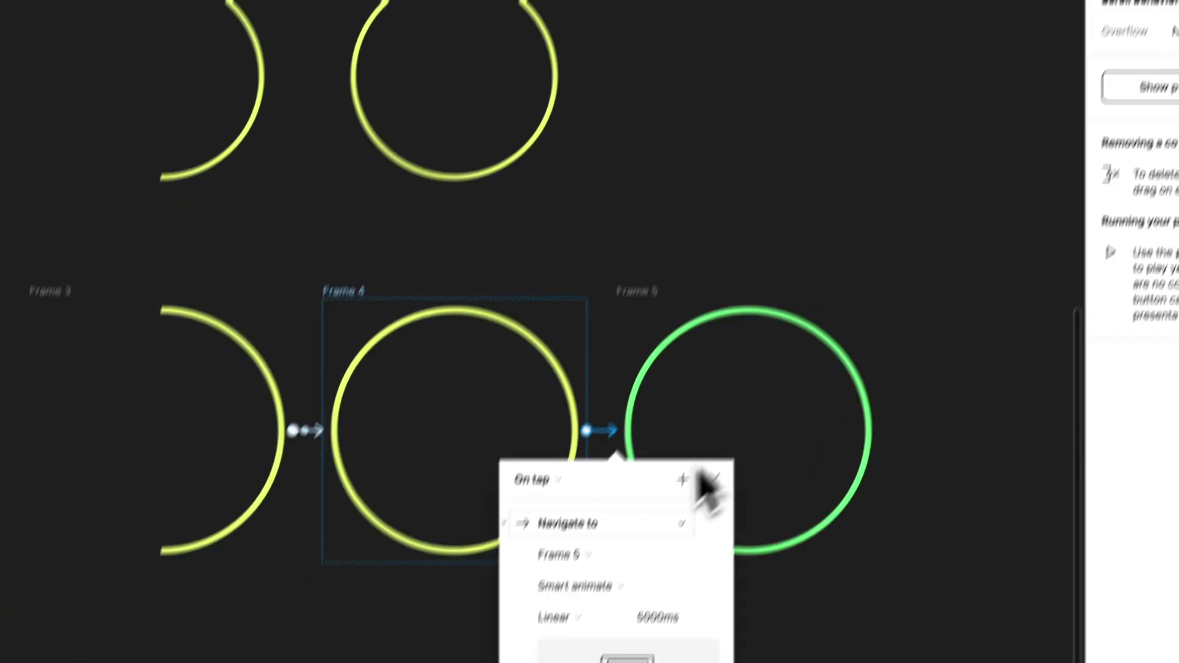
{"action": "left_click", "coordinate": [563, 480]}
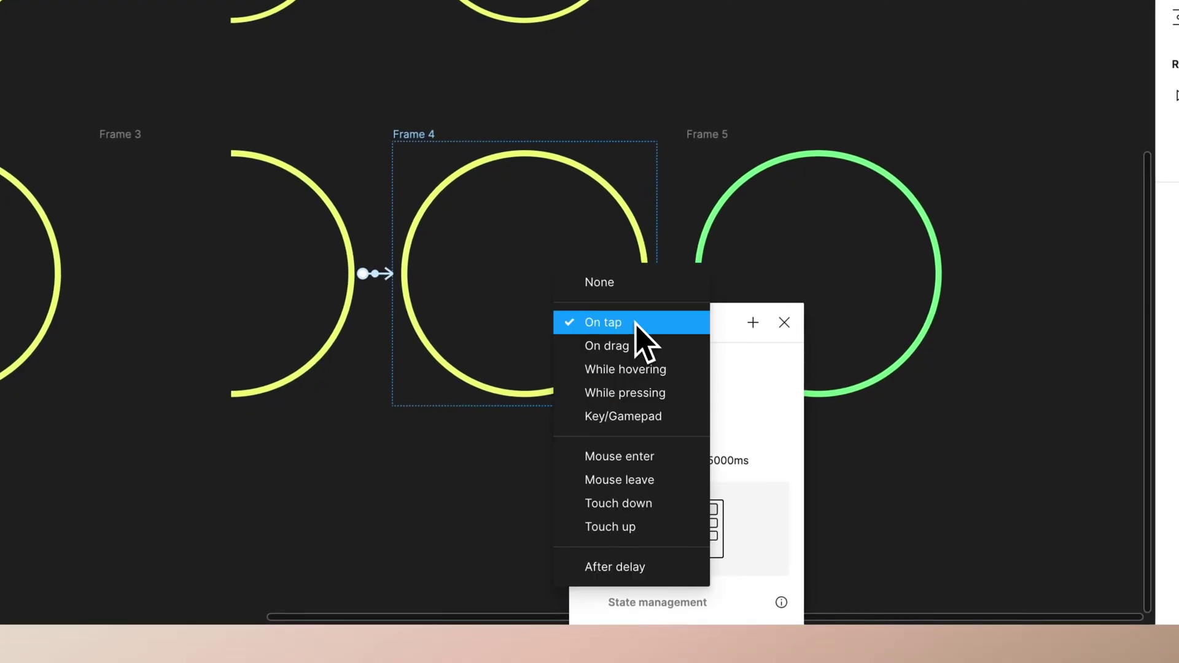
{"action": "left_click", "coordinate": [638, 567]}
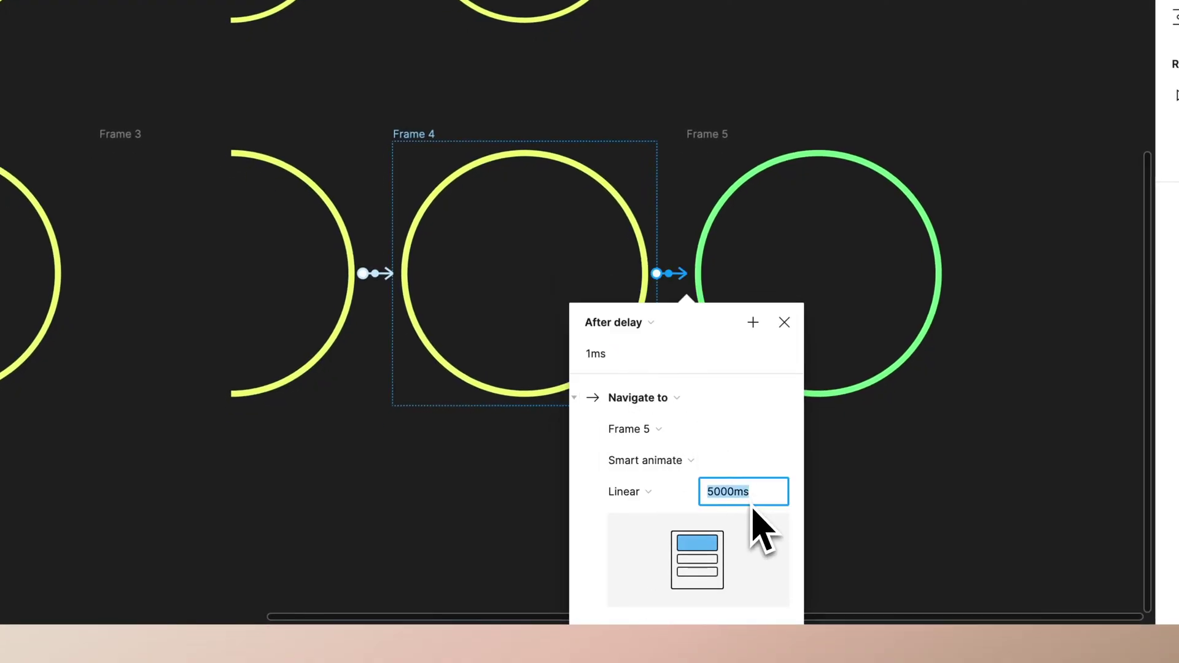
Set the easing of the Frame 4 to Frame 5 transition to Bouncy
{"action": "left_click", "coordinate": [684, 493]}
{"action": "scroll", "coordinate": [680, 527], "scroll_direction": "down", "scroll_amount": 5}
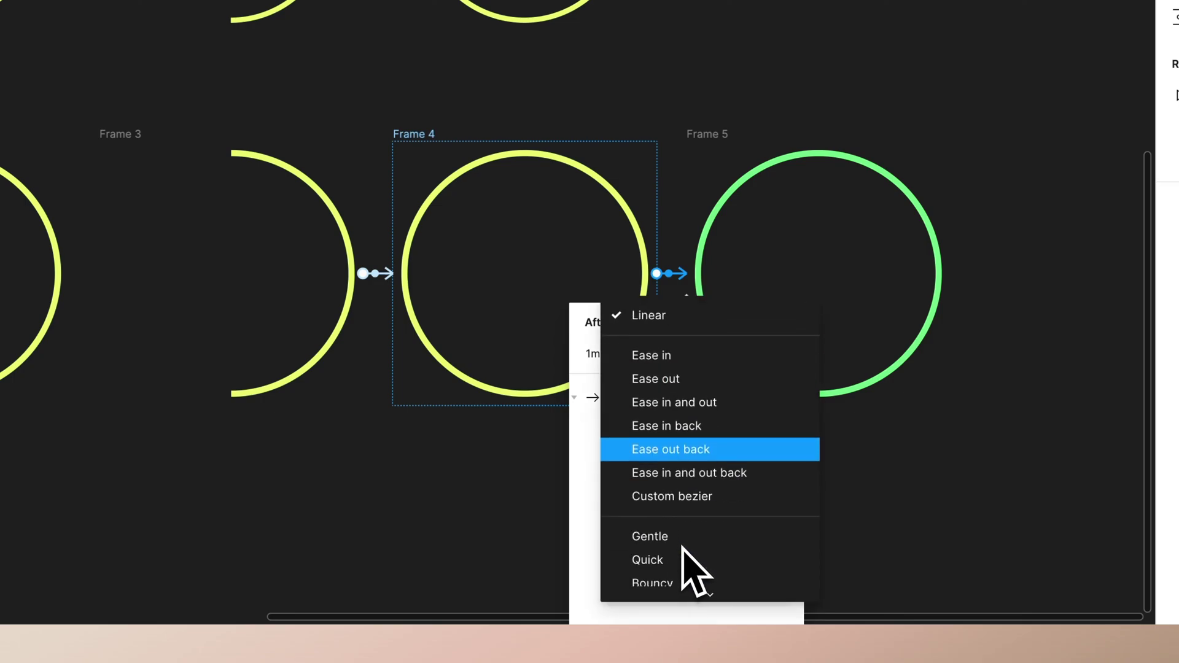
{"action": "scroll", "coordinate": [724, 513], "scroll_direction": "down", "scroll_amount": 3}
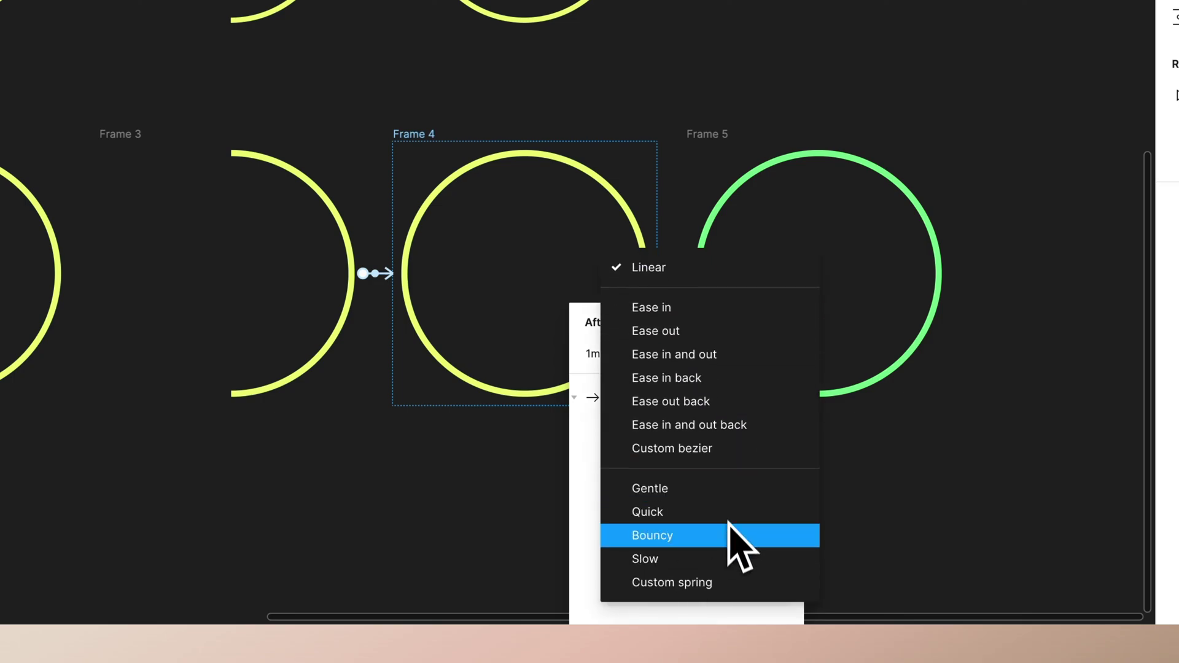
{"action": "left_click", "coordinate": [701, 539]}
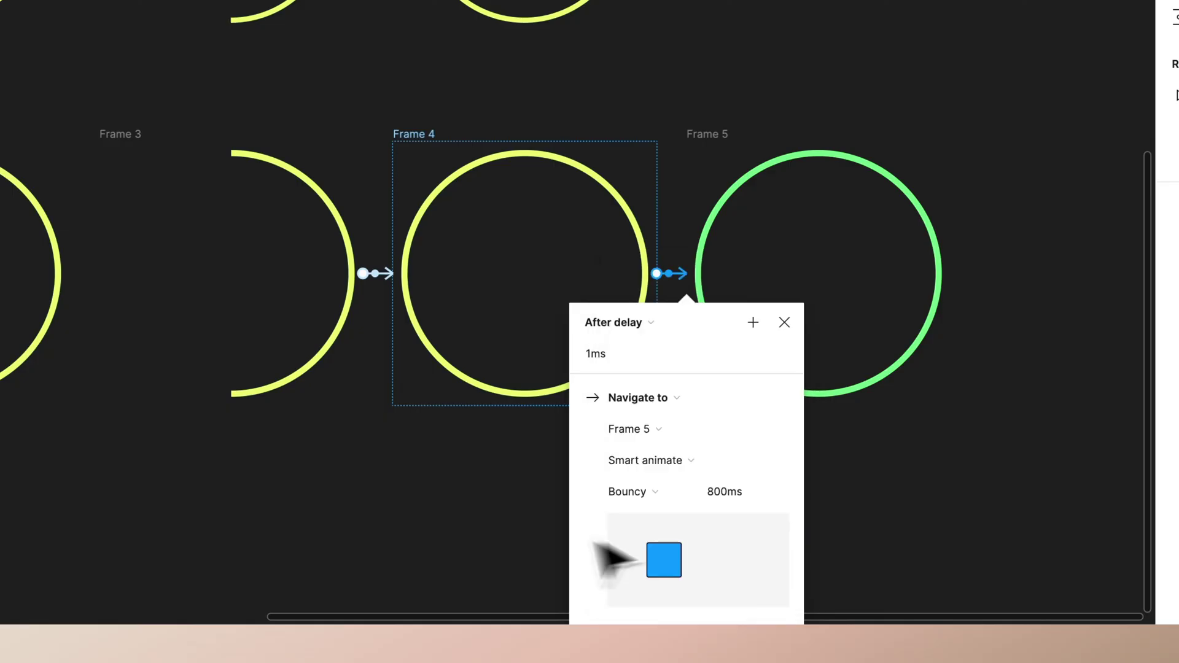
{"action": "left_click", "coordinate": [456, 542]}
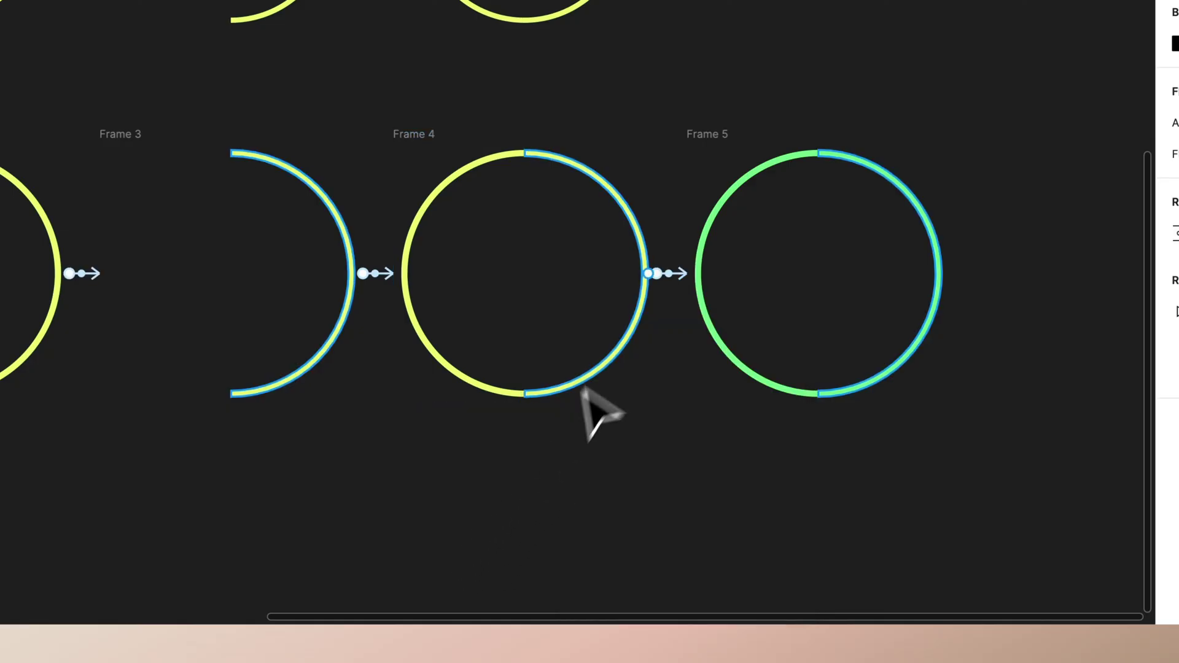
Set the easing of the interaction from Frame 4 to Frame 5 to Ease out and close its settings
{"action": "left_click", "coordinate": [693, 277]}
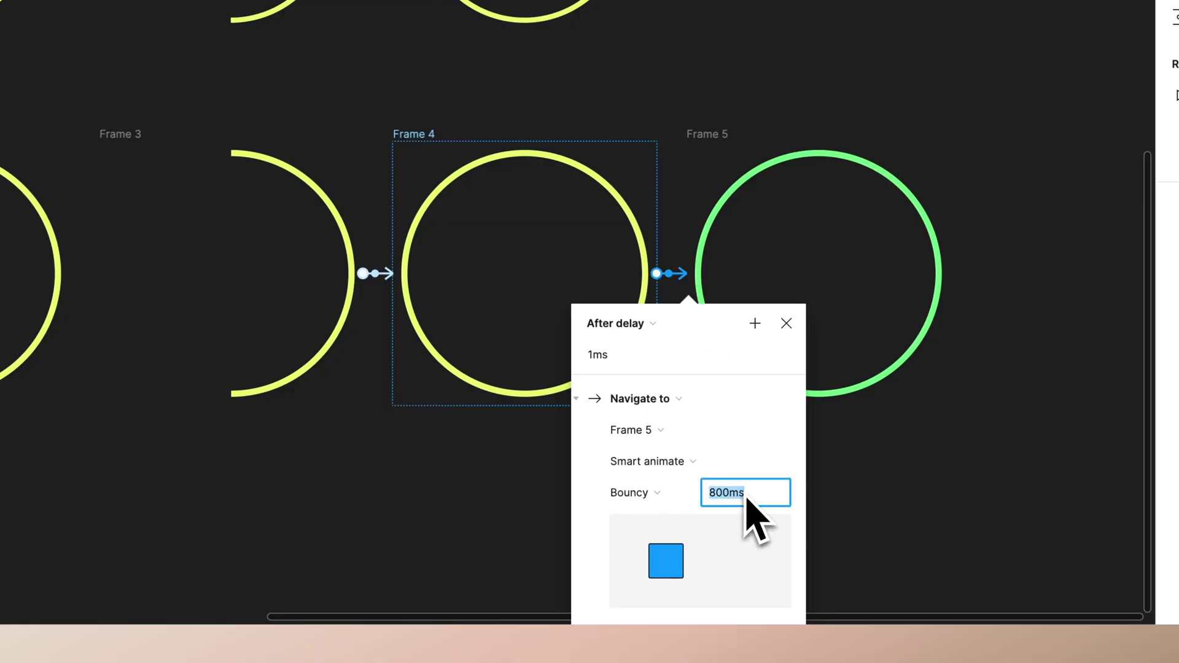
{"action": "left_click", "coordinate": [659, 493]}
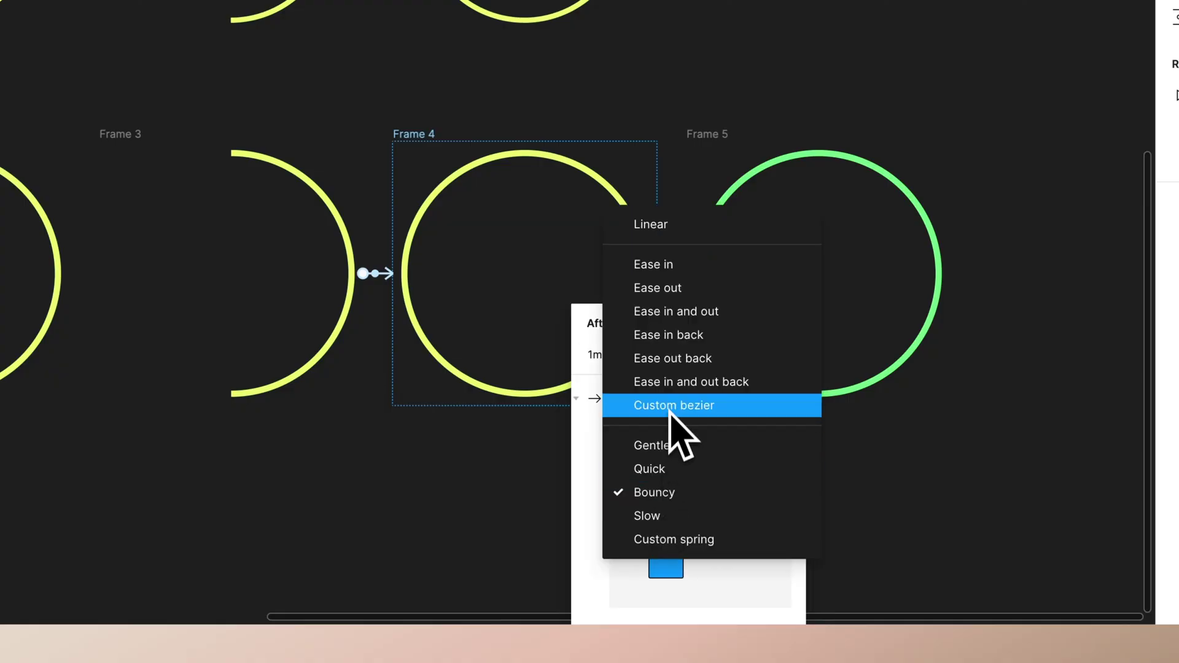
{"action": "left_click", "coordinate": [679, 287]}
{"action": "left_click", "coordinate": [418, 522]}
Preview the ring animation from Frame 1 to check the transition into the green ring
{"action": "scroll", "coordinate": [491, 524], "scroll_direction": "down", "scroll_amount": 5}
{"action": "scroll", "coordinate": [470, 317], "scroll_direction": "up", "scroll_amount": 1}
{"action": "left_click", "coordinate": [471, 323]}
{"action": "key", "text": "shift+space"}
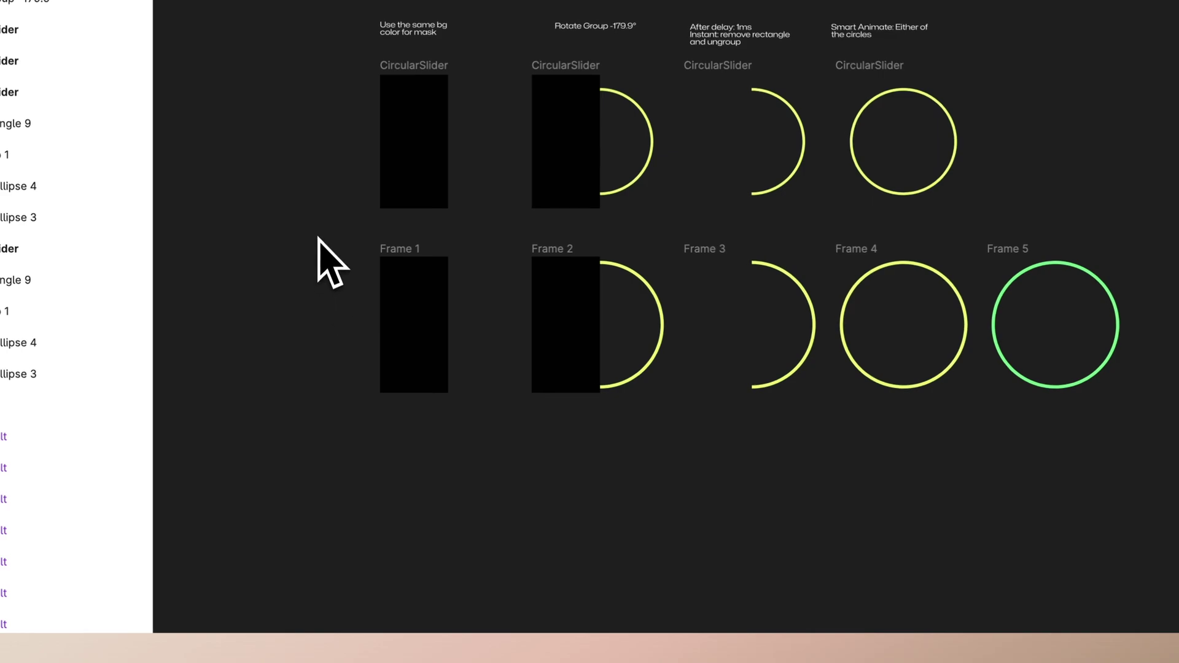
Combine Frames 1 to 5 into one component set and rename the set as a progress component
{"action": "left_click_drag", "start_coordinate": [310, 224], "coordinate": [1177, 538]}
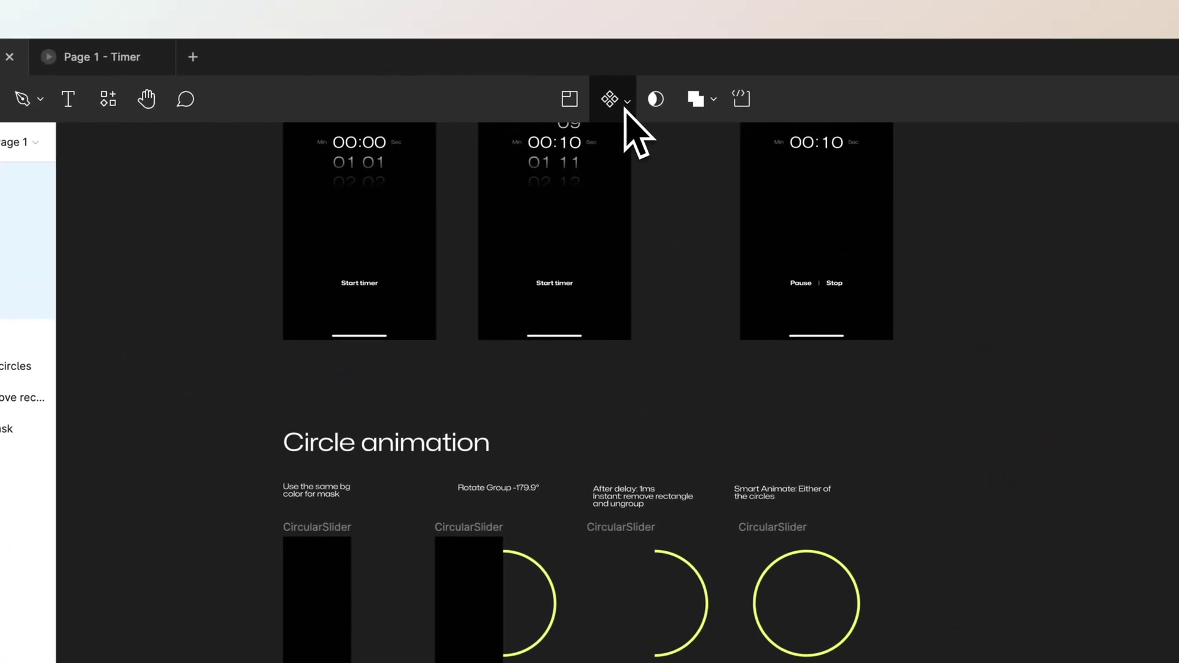
{"action": "left_click", "coordinate": [627, 101]}
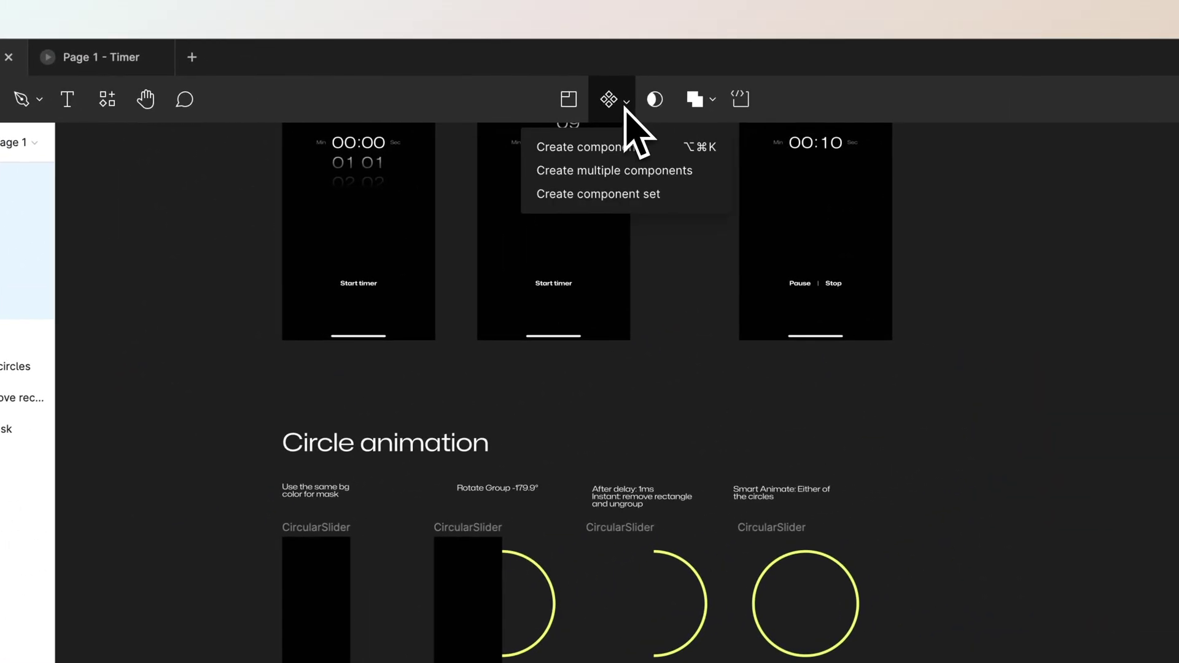
{"action": "left_click", "coordinate": [637, 194]}
{"action": "double_click", "coordinate": [530, 477]}
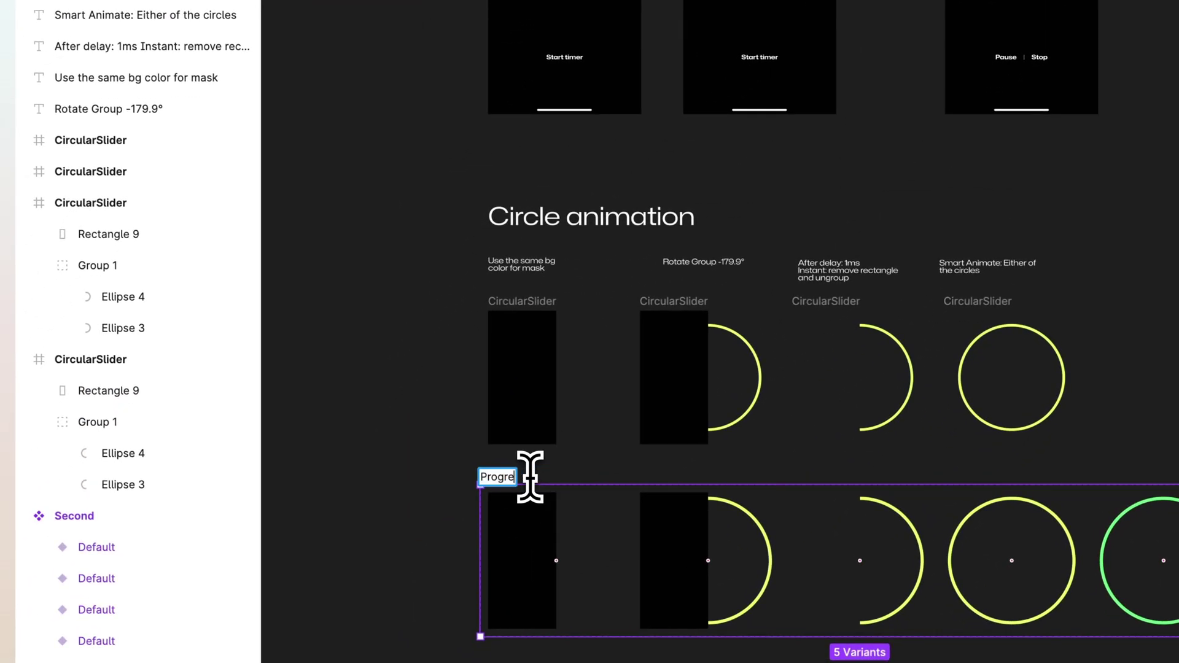
{"action": "left_click", "coordinate": [416, 374]}
Preview the timer prototype from the iPhone 14 Pro - 15 screen and start the timer to reach the Pause and Stop screen
{"action": "scroll", "coordinate": [419, 372], "scroll_direction": "up", "scroll_amount": 8}
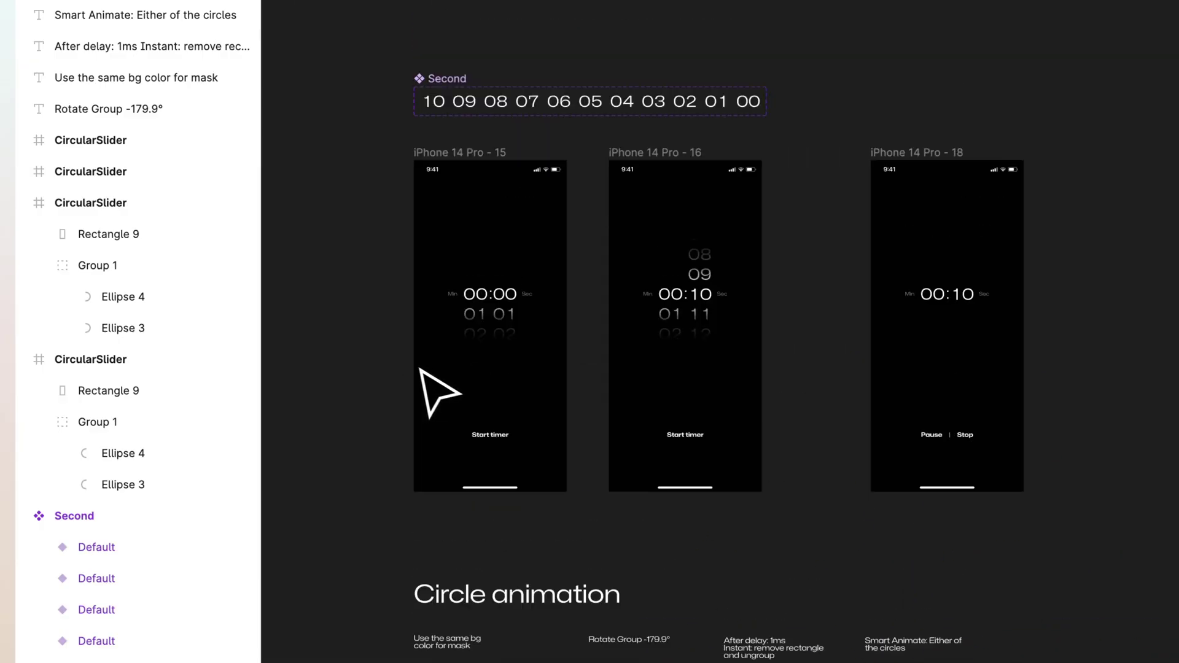
{"action": "left_click", "coordinate": [148, 115]}
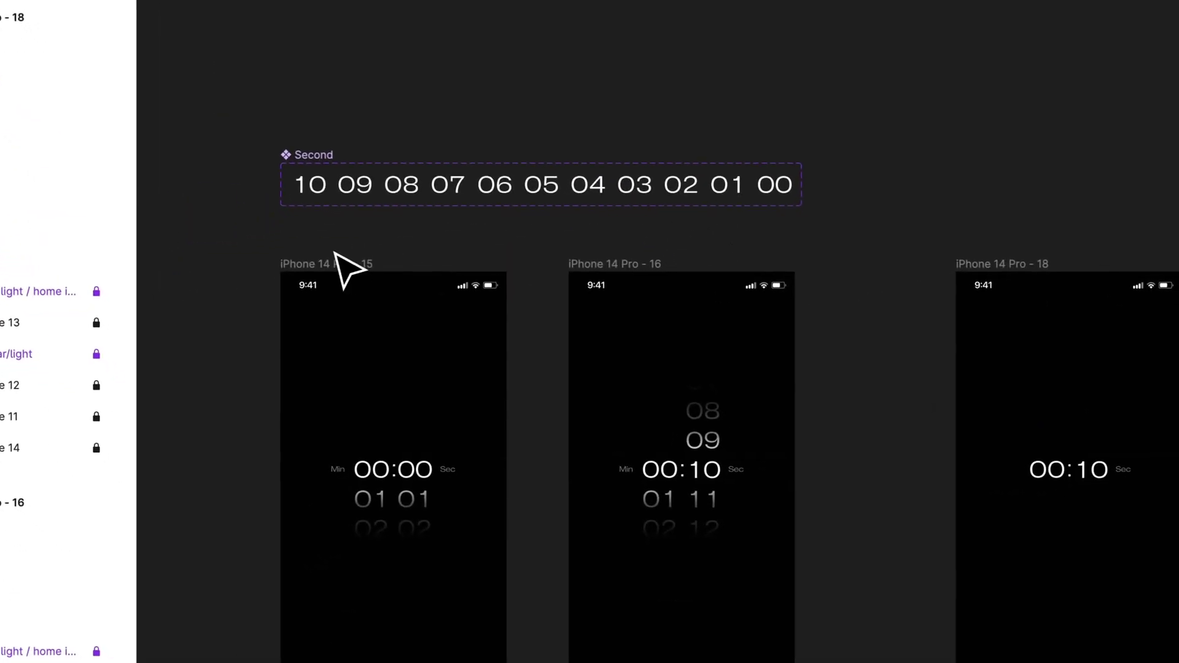
{"action": "left_click", "coordinate": [336, 258]}
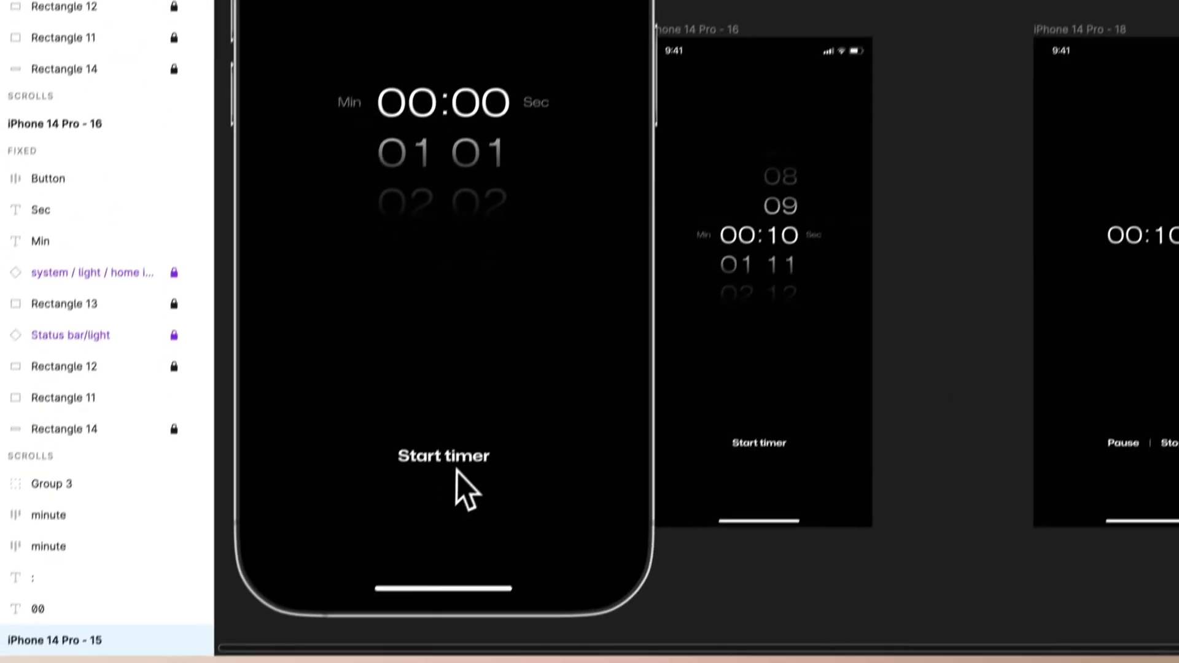
{"action": "left_click", "coordinate": [458, 430]}
{"action": "left_click", "coordinate": [465, 434]}
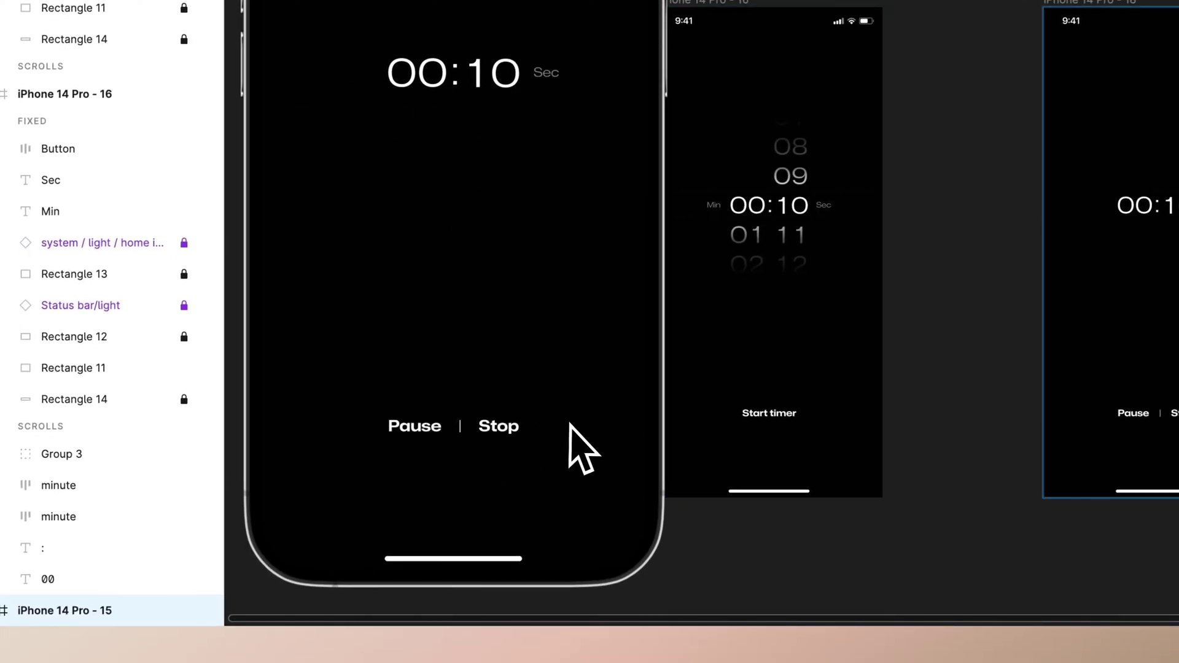